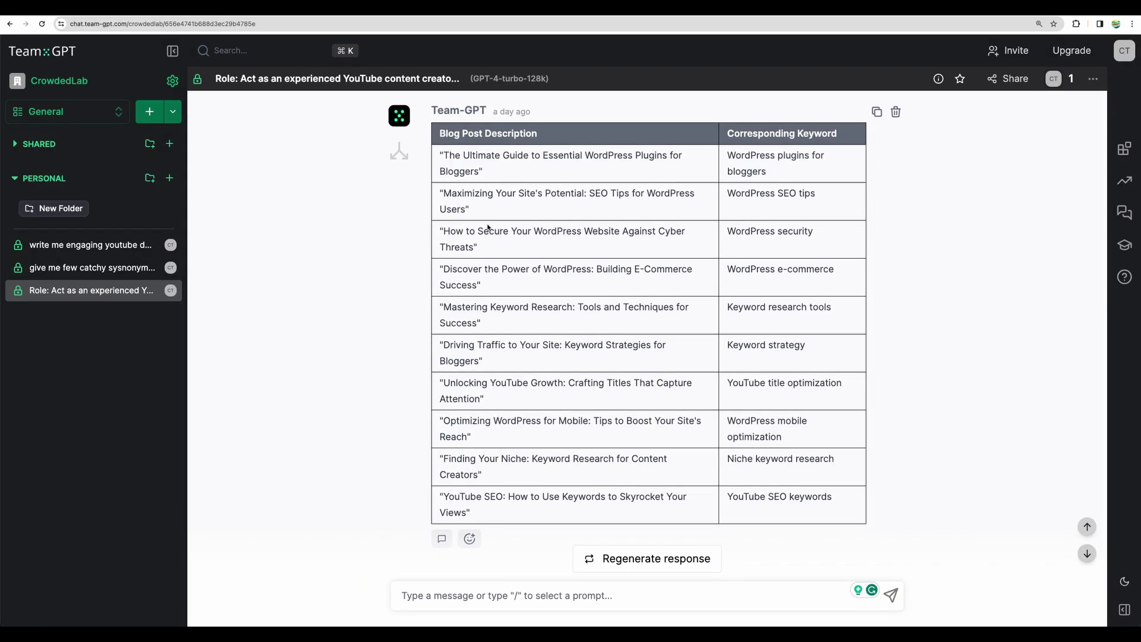
drag(481, 169, 851, 507)
click(666, 298)
drag(729, 158, 767, 172)
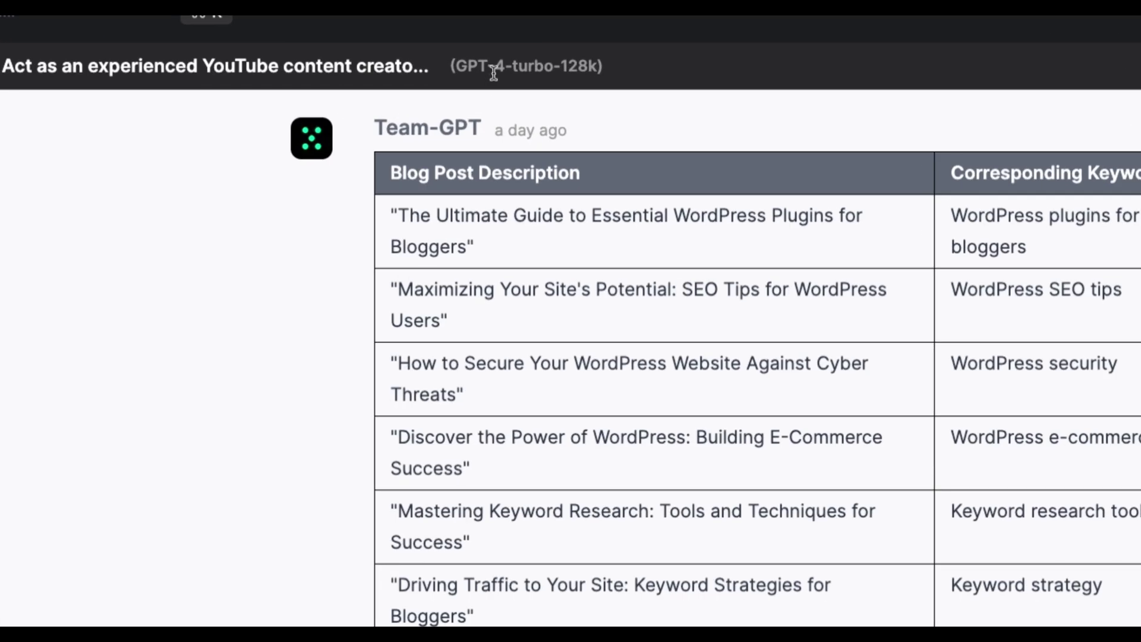
drag(546, 79, 460, 63)
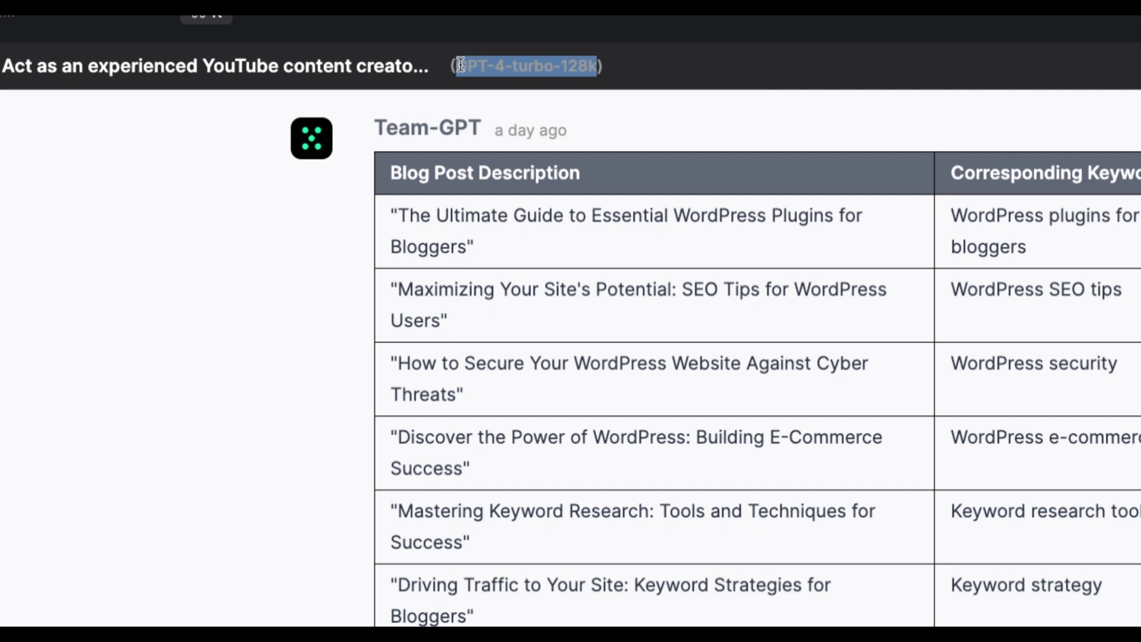
click(467, 174)
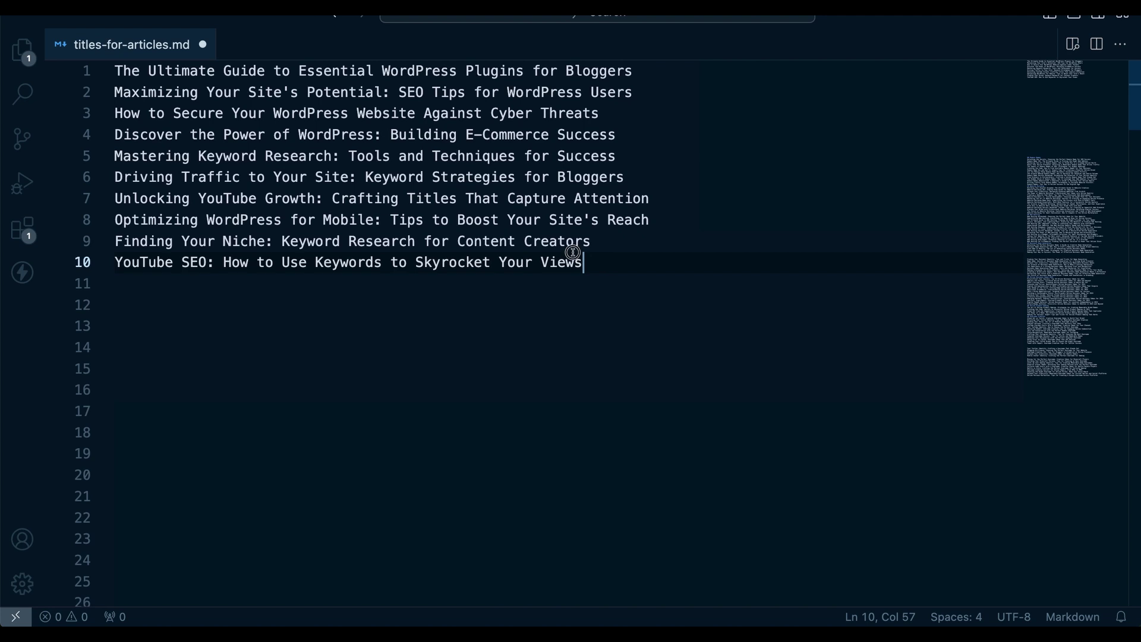
- Select the ten titles in titles-for-articles.md, then highlight words such as WordPress and Keyword Research
drag(583, 262, 116, 71)
key(ctrl+c)
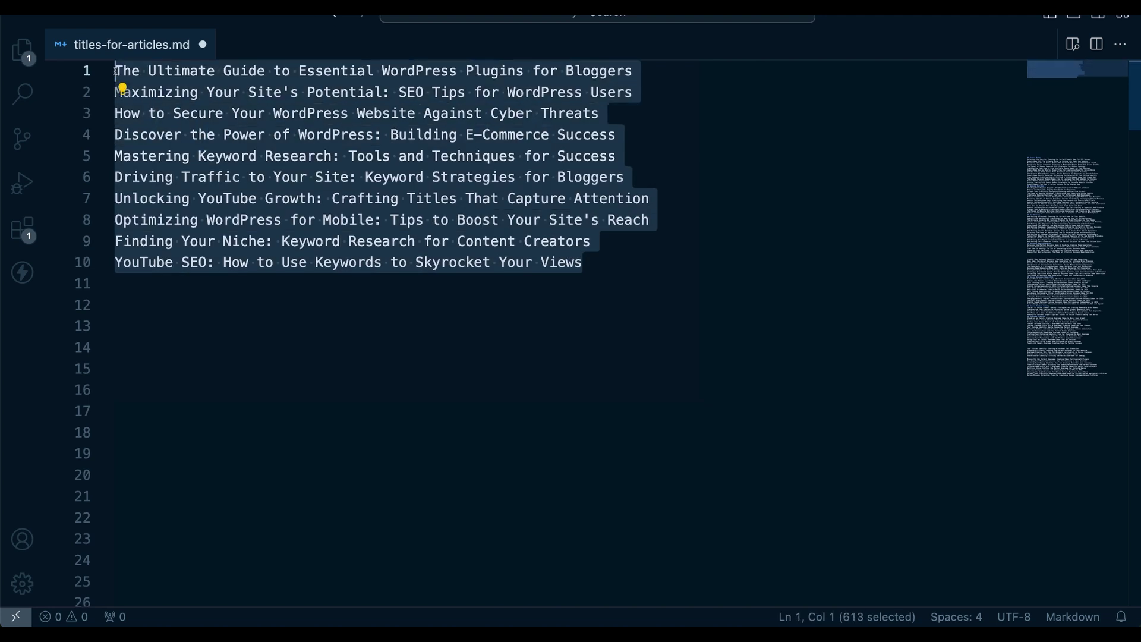
click(316, 92)
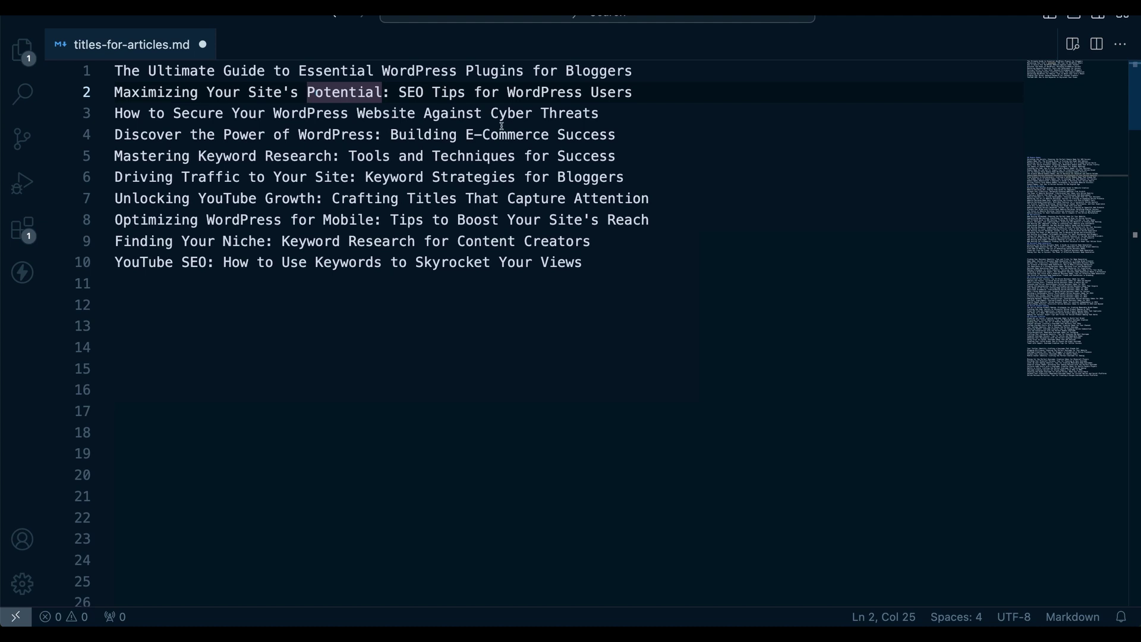
drag(299, 135, 375, 134)
drag(201, 156, 333, 156)
drag(132, 262, 199, 262)
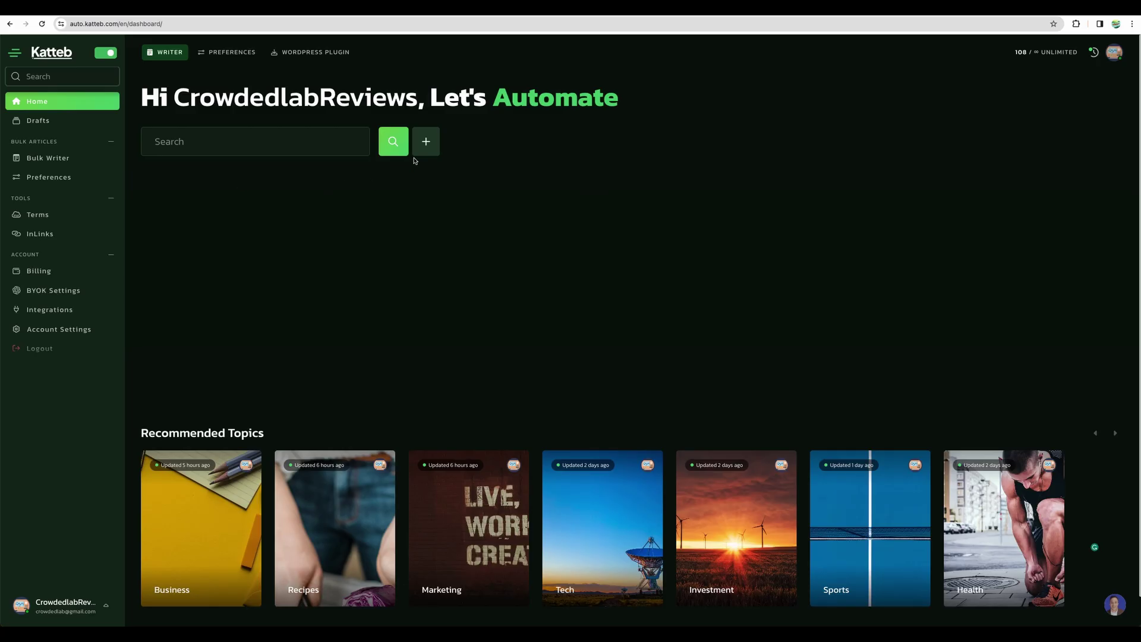
- Paste the ten article titles into Katteb's custom titles box and start writing
click(425, 143)
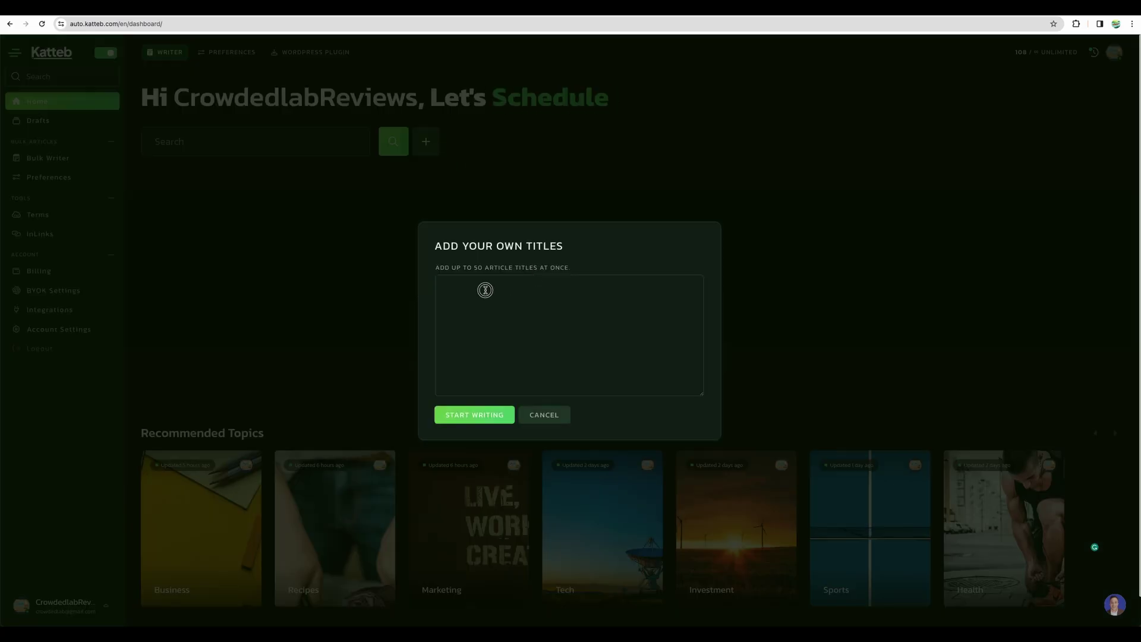
click(484, 287)
key(ctrl+v)
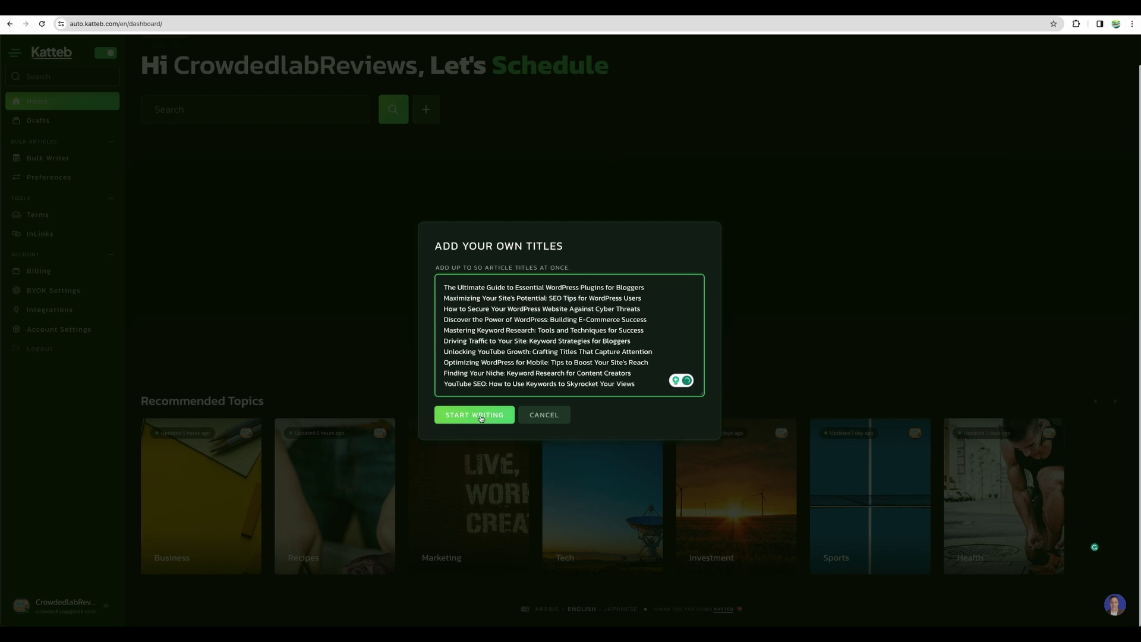
click(475, 415)
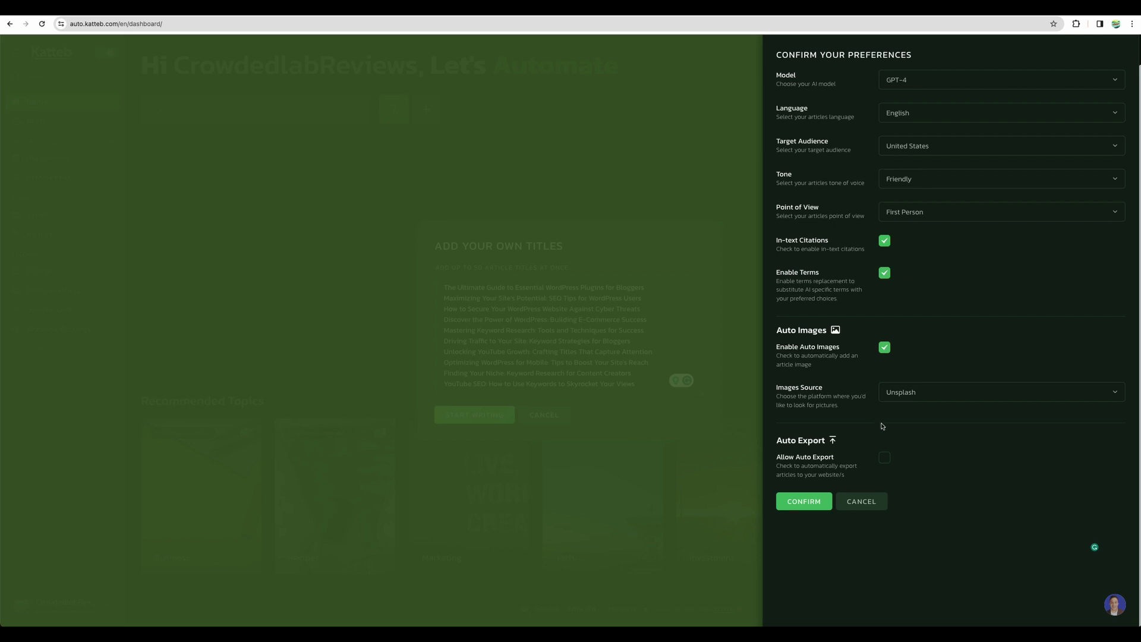
- Enable Allow Auto Export, set Images Source to Pexels, and confirm the settings
click(884, 455)
scroll(862, 461, down, 2)
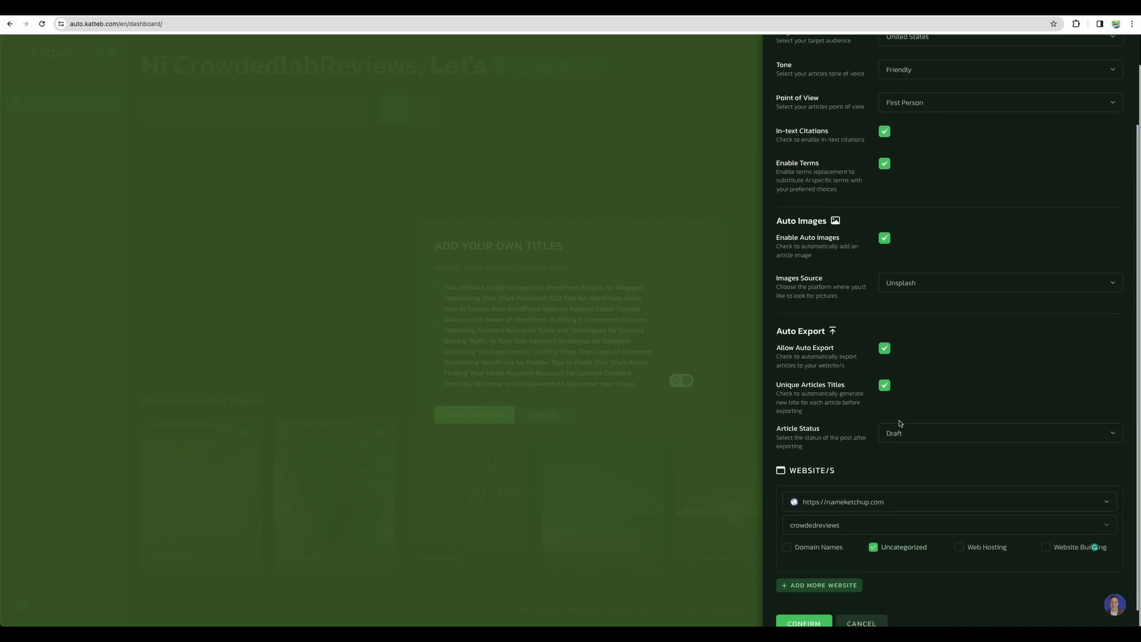
scroll(975, 450, down, 1)
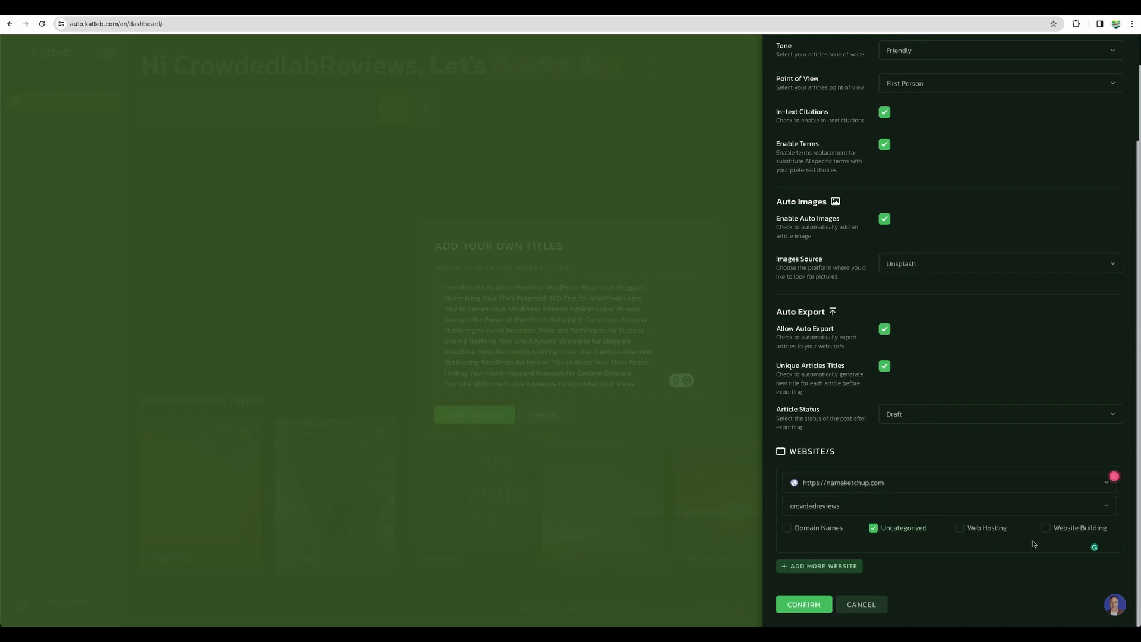
click(908, 263)
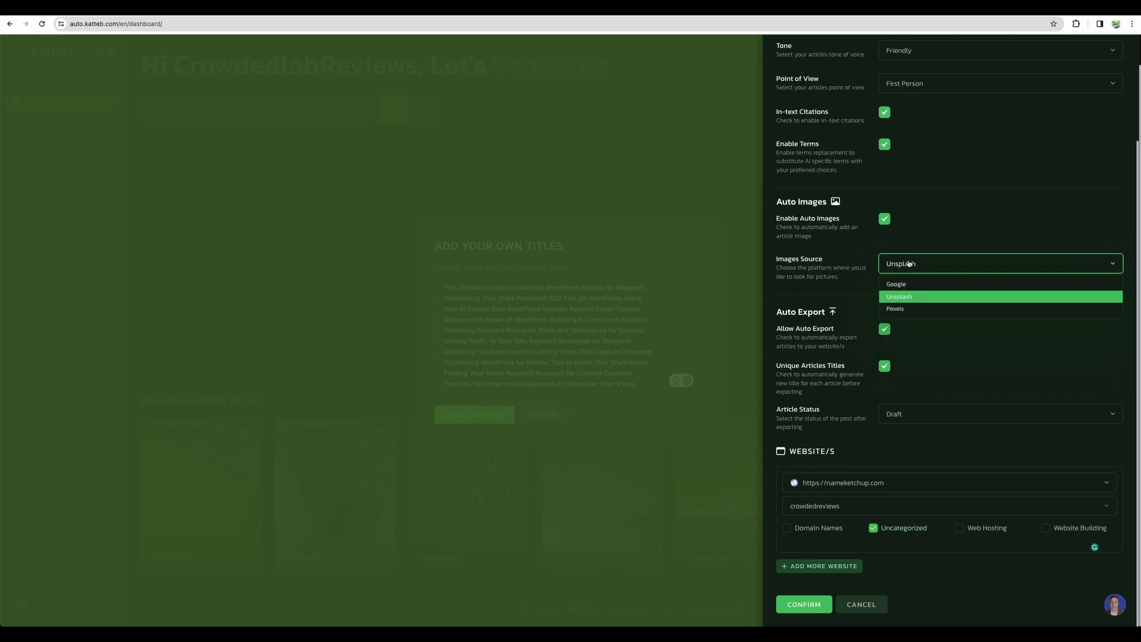
click(914, 310)
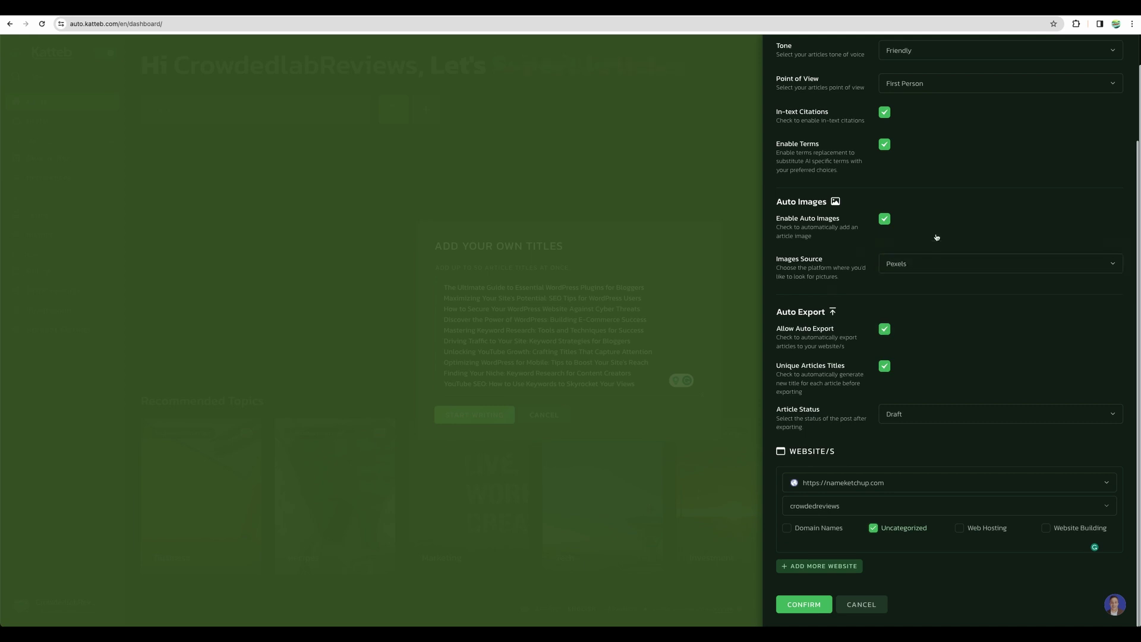
click(813, 605)
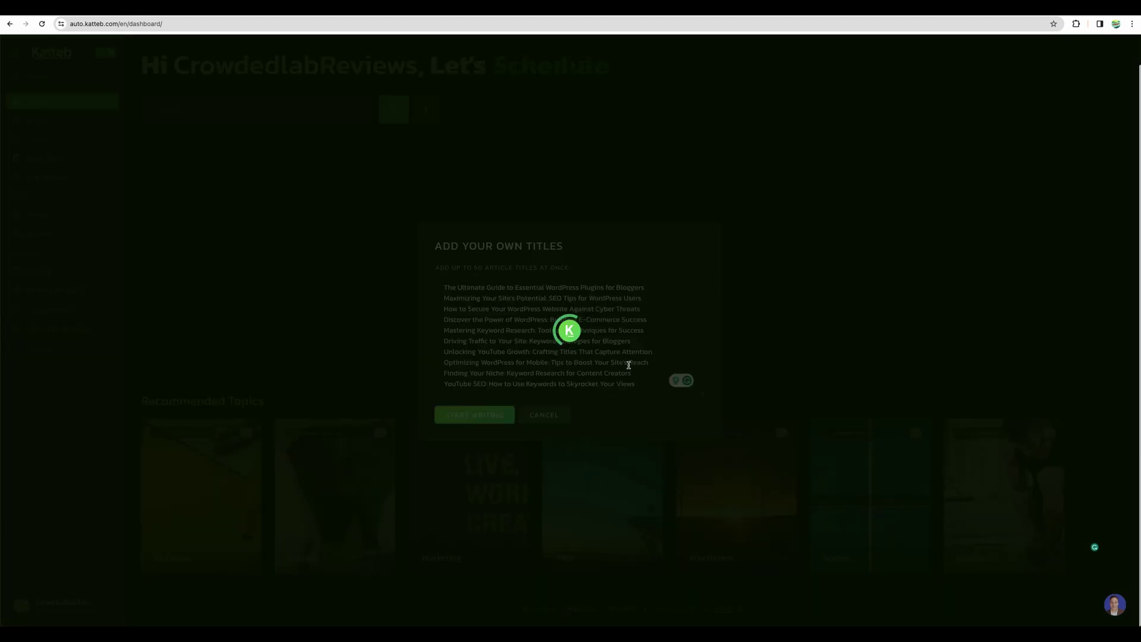
- Zoom in on Katteb's History list of ten queued articles, then move to the WPAutoBlog tab
scroll(597, 274, down, 3)
key(ctrl+plus)
key(ctrl+plus)
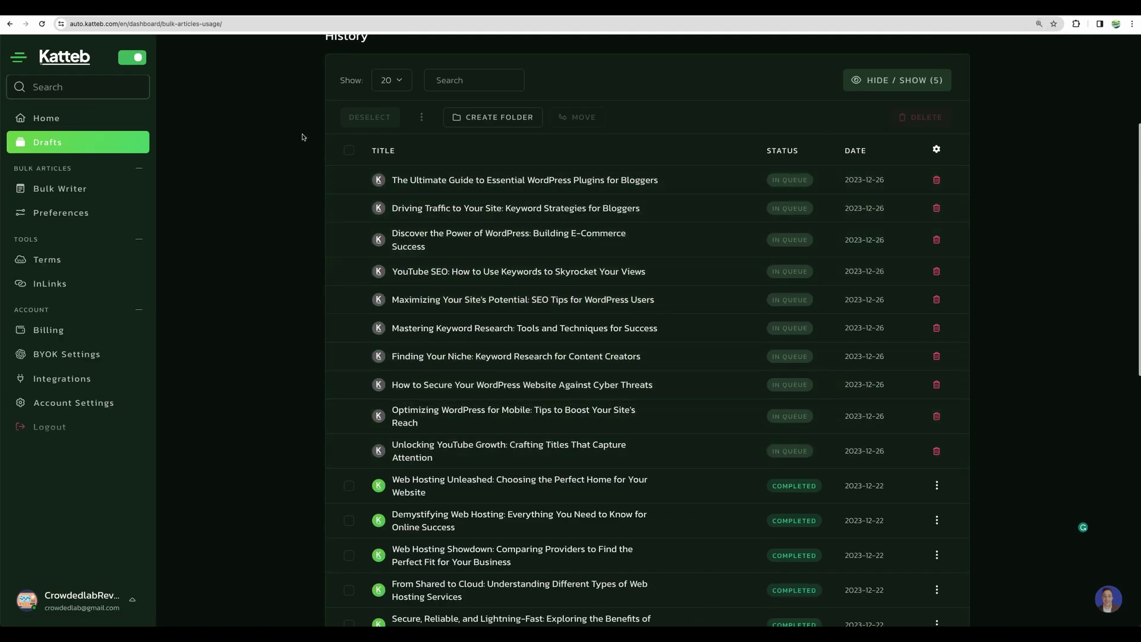
key(ctrl+Tab)
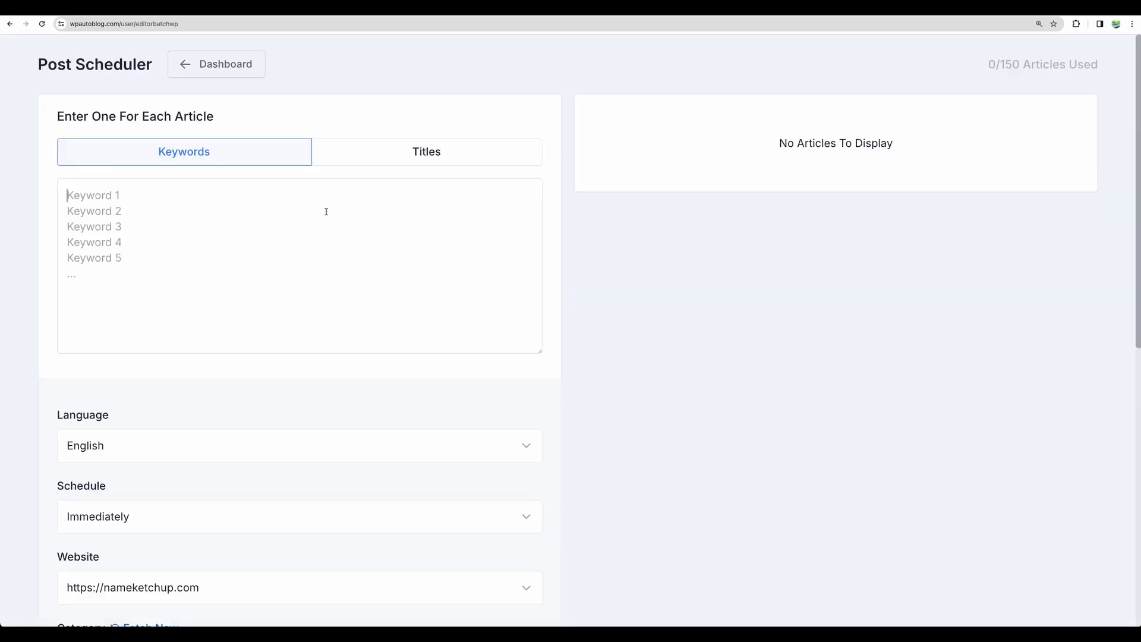
- In WPAutoBlog's Post Scheduler, choose Titles and paste in the ten article titles
click(323, 211)
key(ctrl+minus)
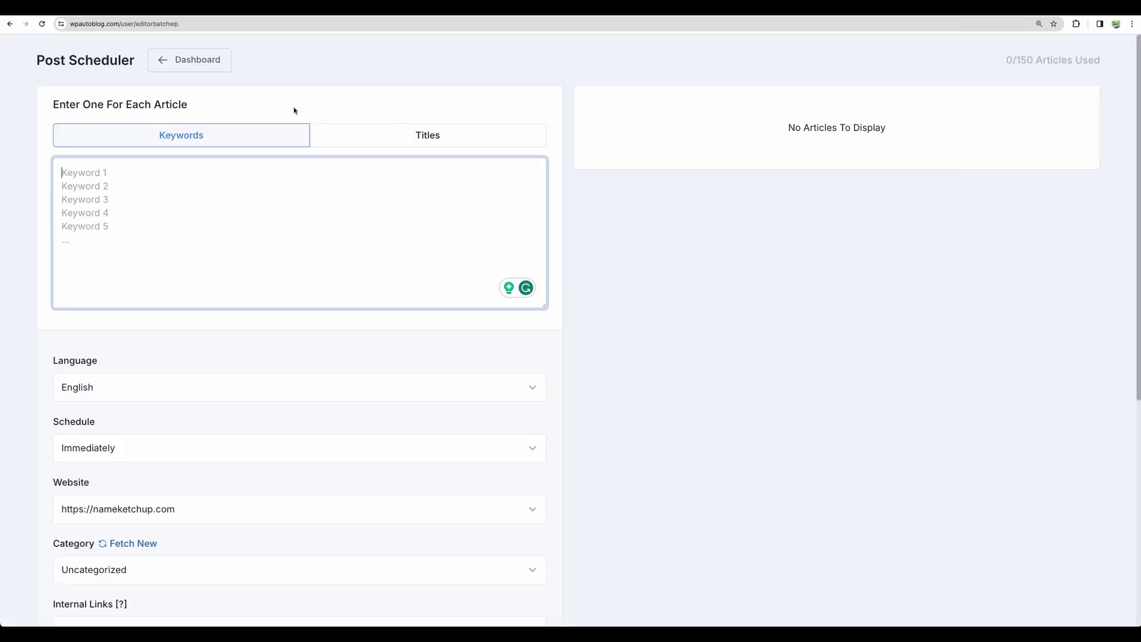
click(407, 133)
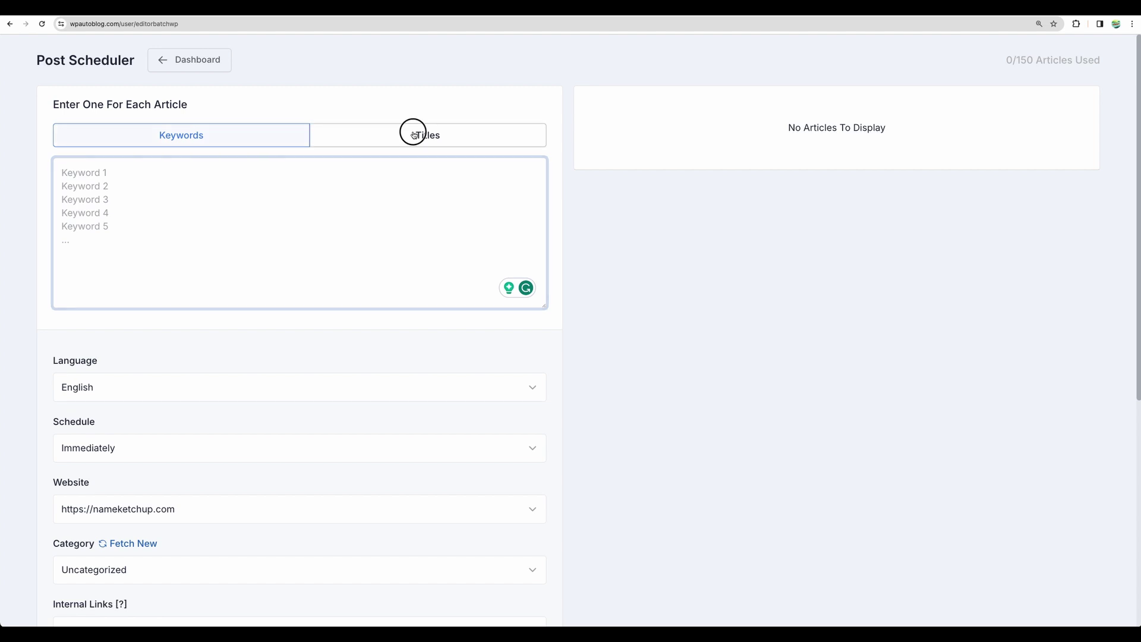
click(190, 172)
key(ctrl+v)
scroll(202, 190, down, 2)
scroll(207, 197, up, 2)
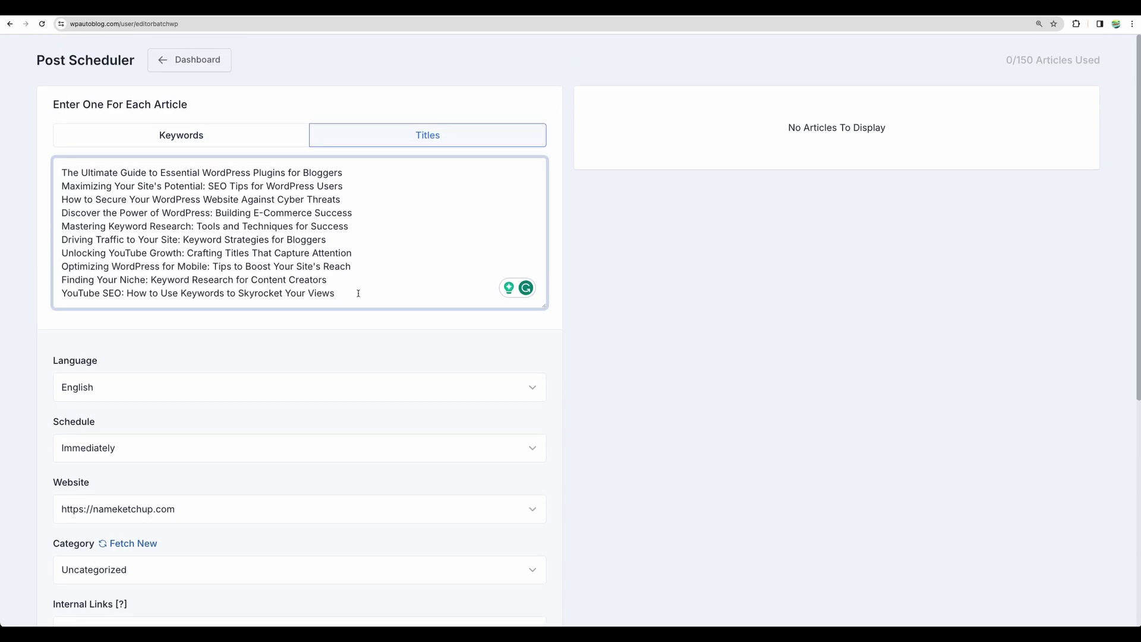
scroll(346, 293, down, 5)
- Keep immediate publishing and set Internal Links, Youtube Video and Add FAQs to Yes
click(146, 259)
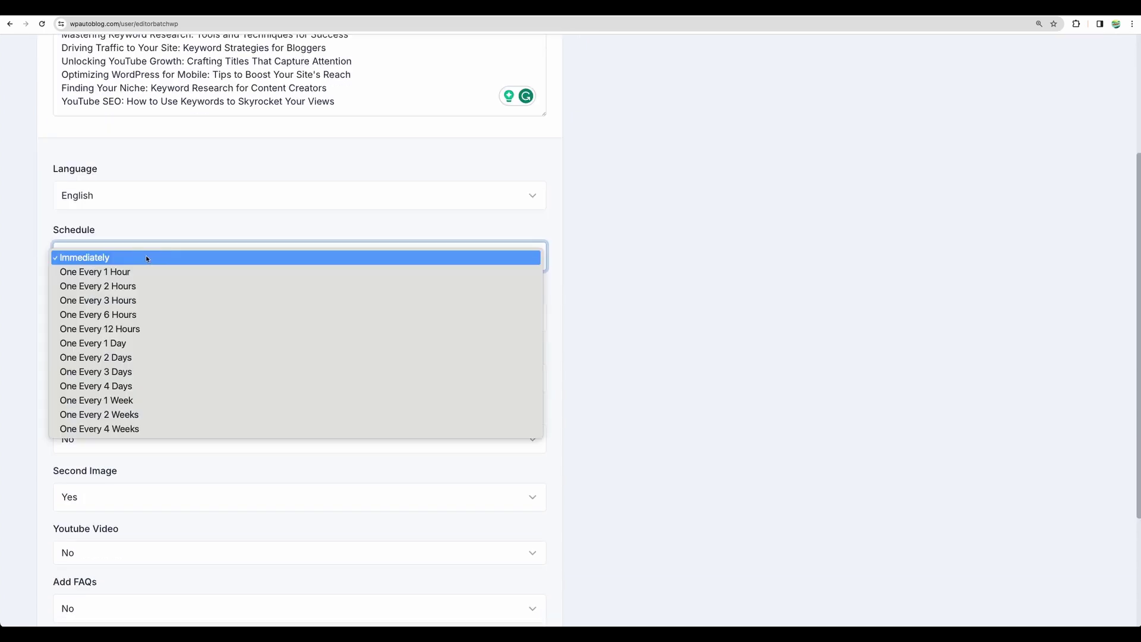
click(147, 258)
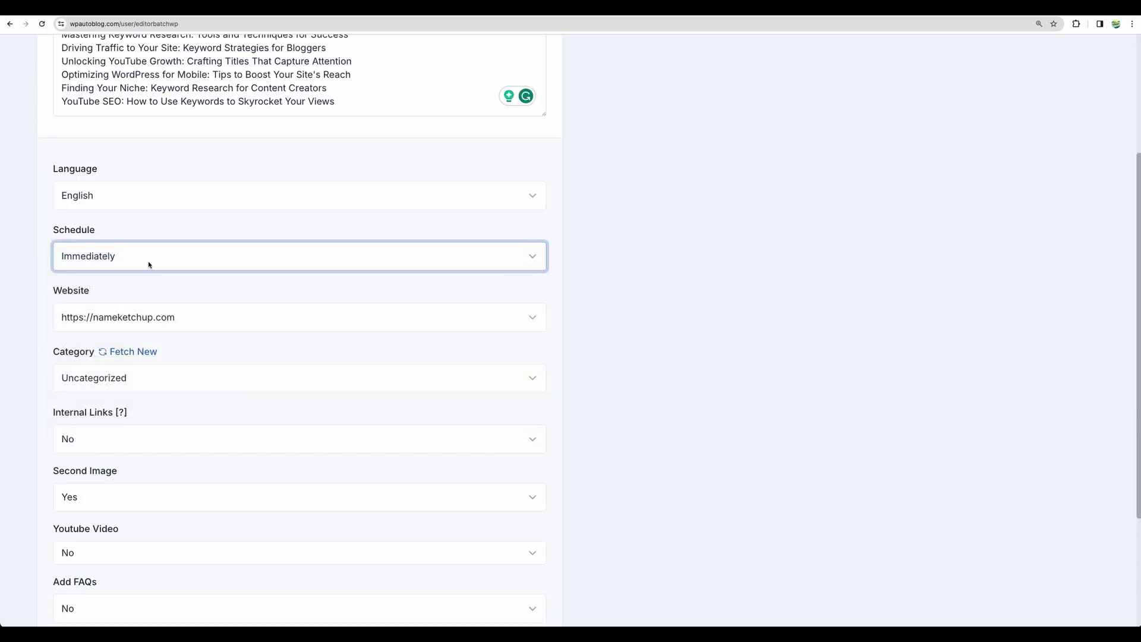
scroll(159, 315, down, 2)
click(127, 364)
click(126, 379)
scroll(117, 428, down, 2)
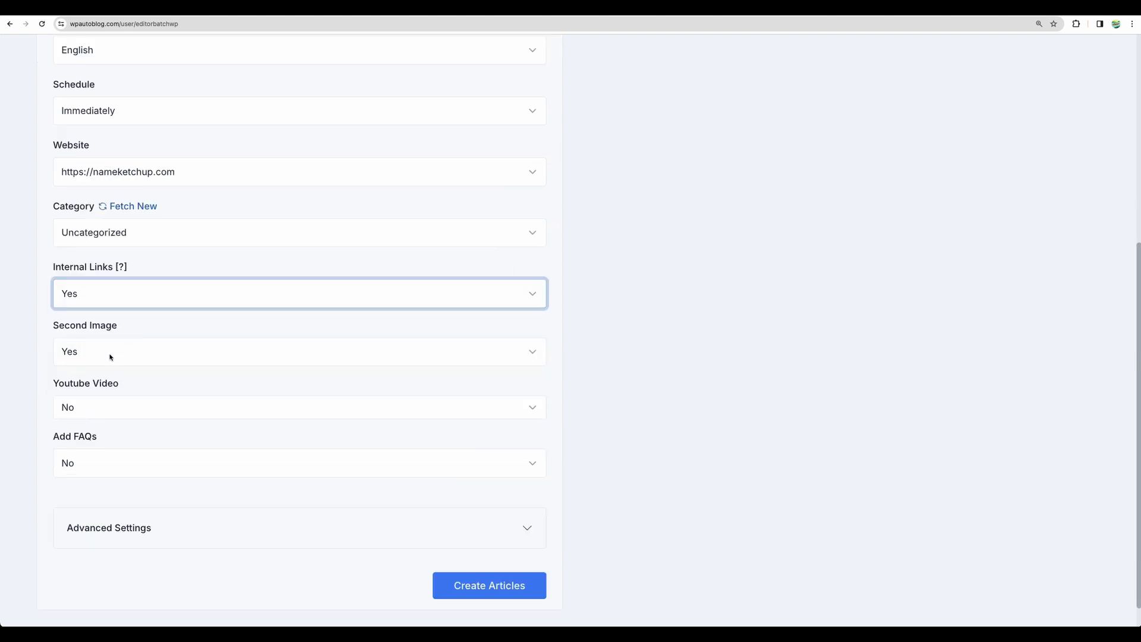
click(116, 406)
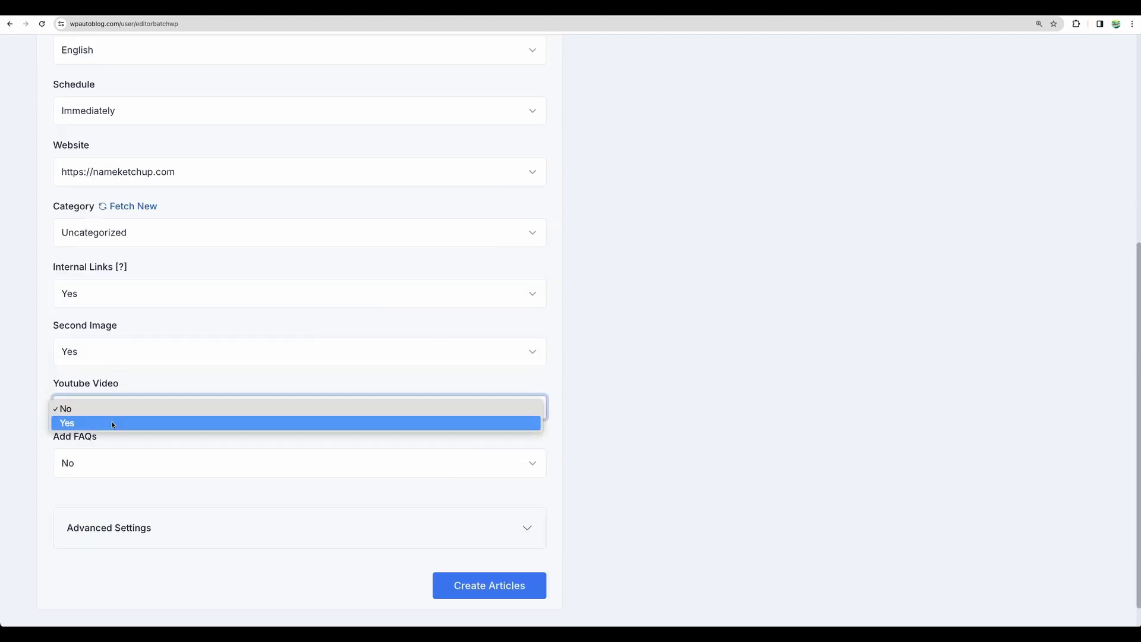
click(113, 422)
click(127, 465)
click(120, 480)
scroll(130, 487, down, 1)
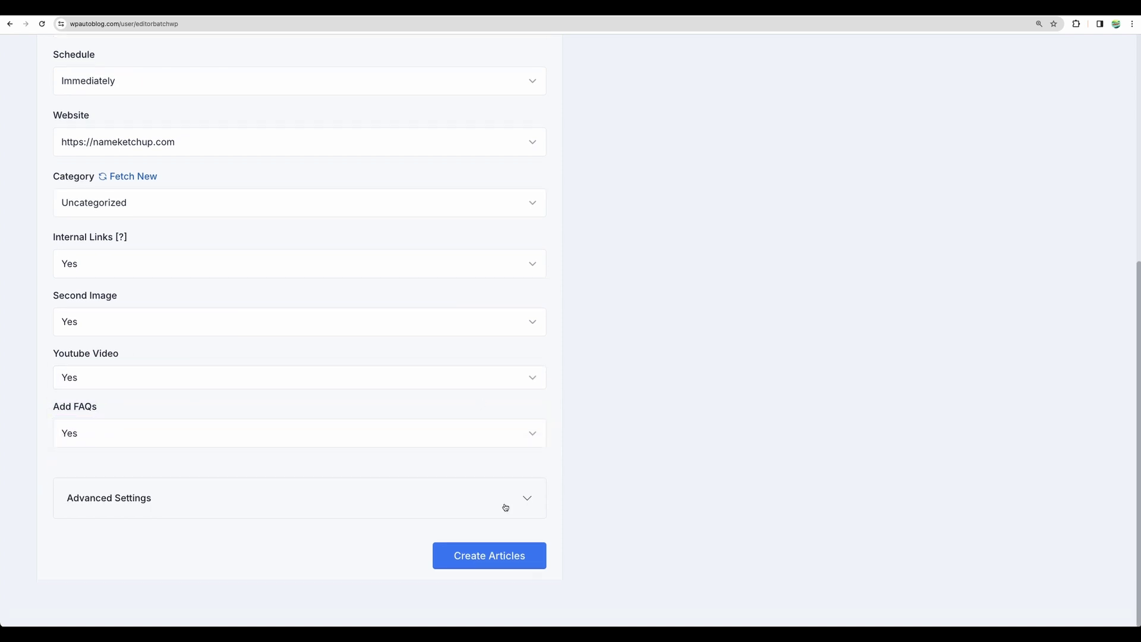
- Create the articles for all ten titles and review them processing
click(489, 557)
drag(719, 319, 775, 321)
scroll(776, 324, down, 1)
scroll(786, 426, up, 1)
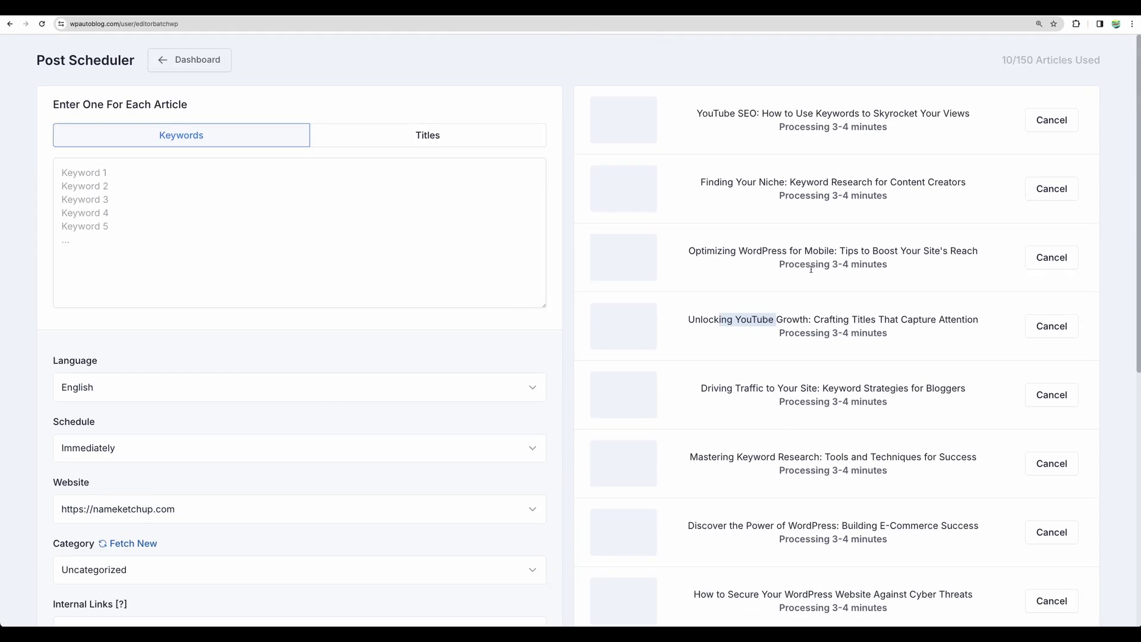
scroll(806, 268, down, 1)
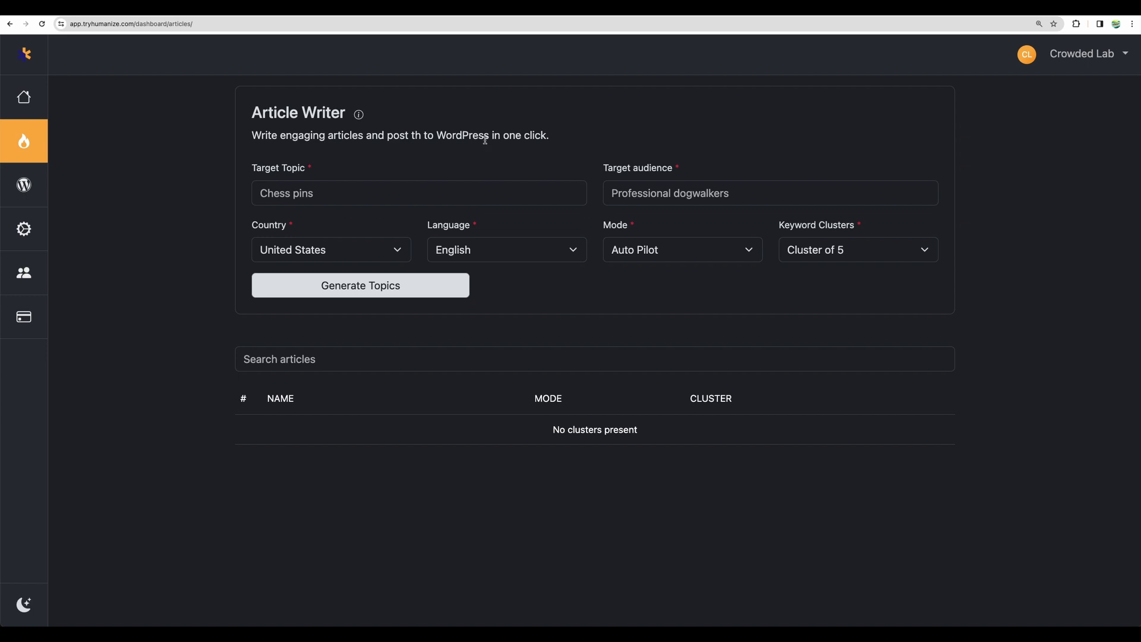
- Generate topic clusters for Target Topic 'wordpress' in Auto Pilot mode for content creators
click(22, 141)
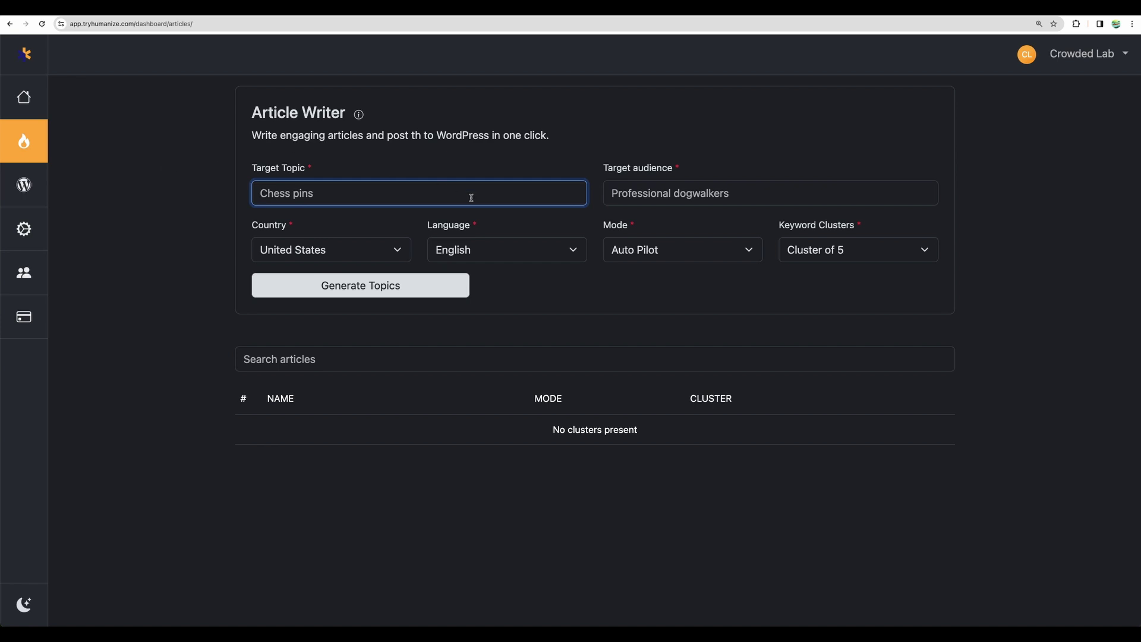
click(685, 253)
click(685, 253)
click(685, 253)
click(356, 193)
text(wordpress)
click(400, 295)
click(395, 293)
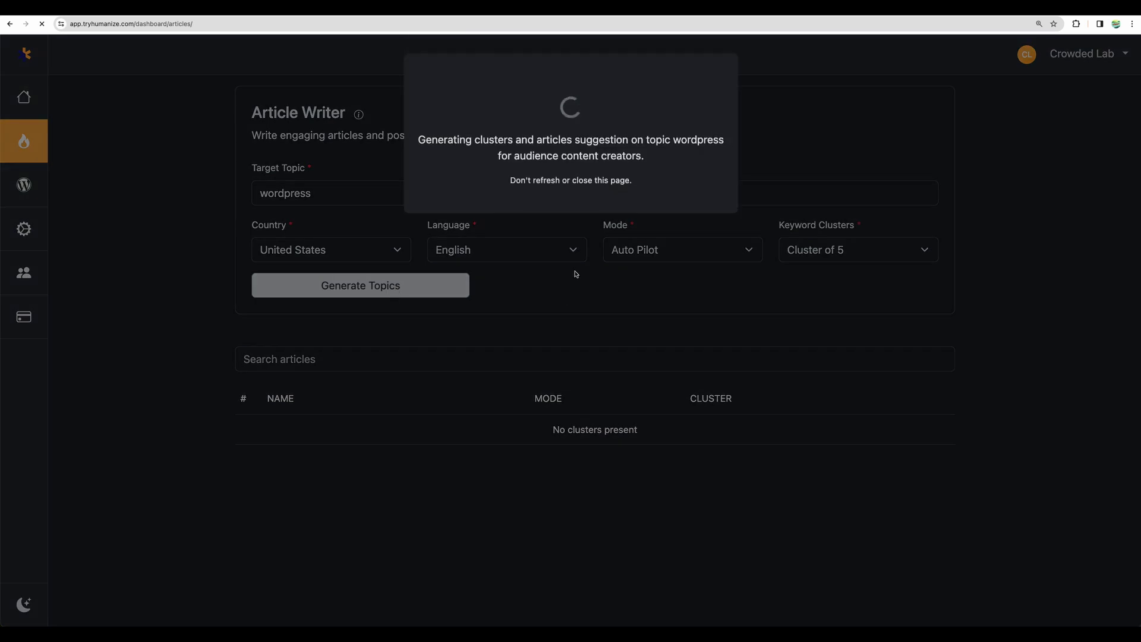
scroll(606, 207, down, 1)
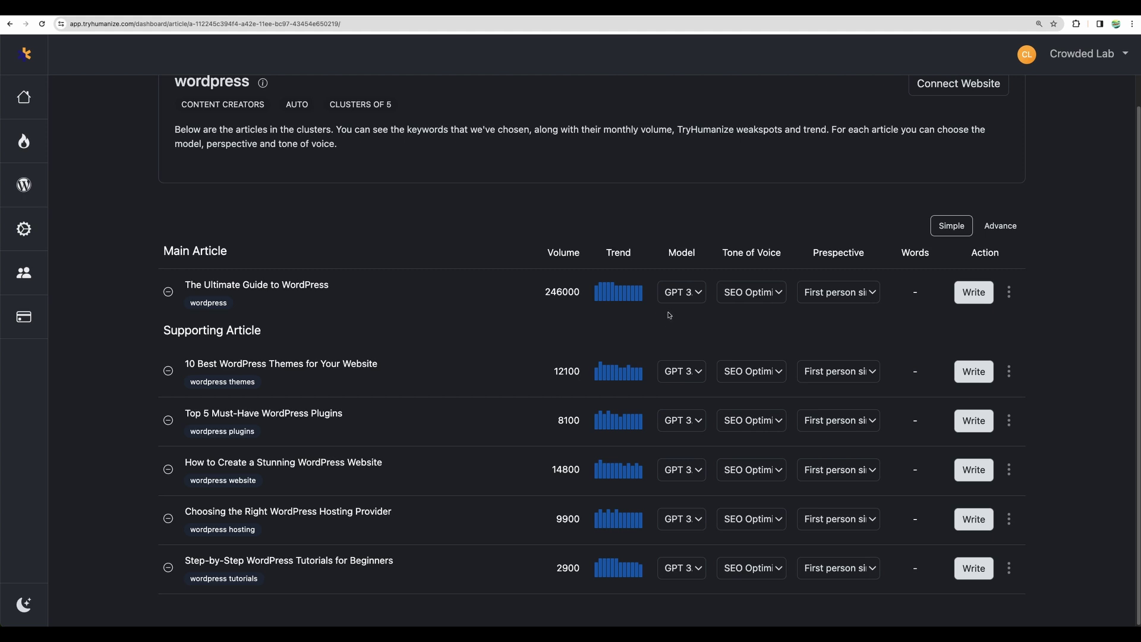
- Toggle Simple/Advance views and review the main article's title, keyword and keyword cluster sizes
click(993, 229)
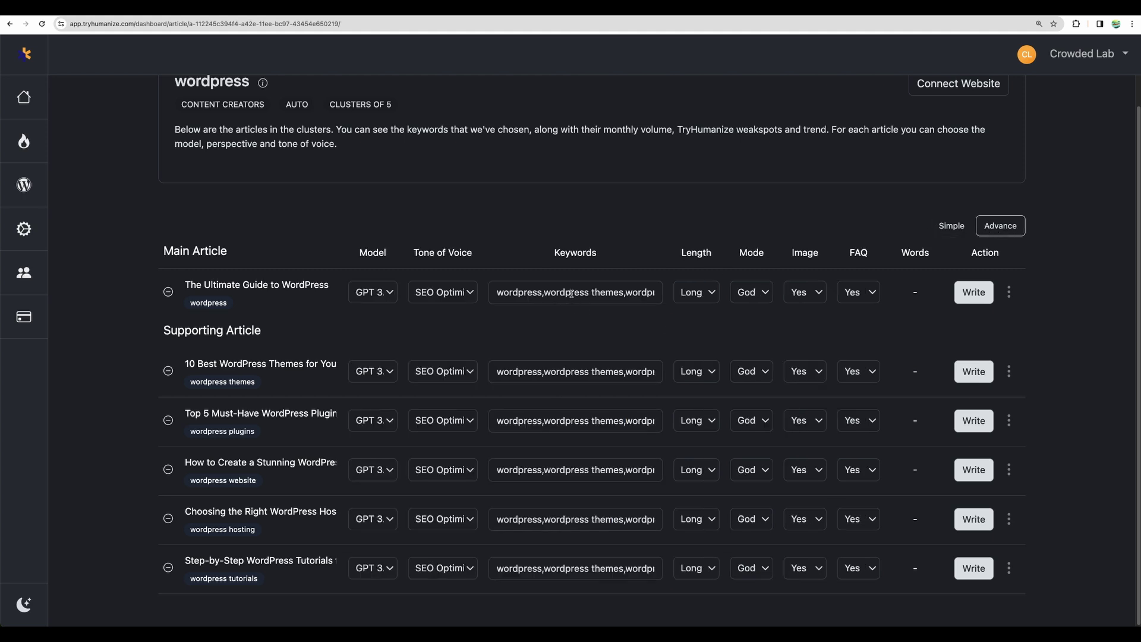
click(951, 225)
click(1001, 227)
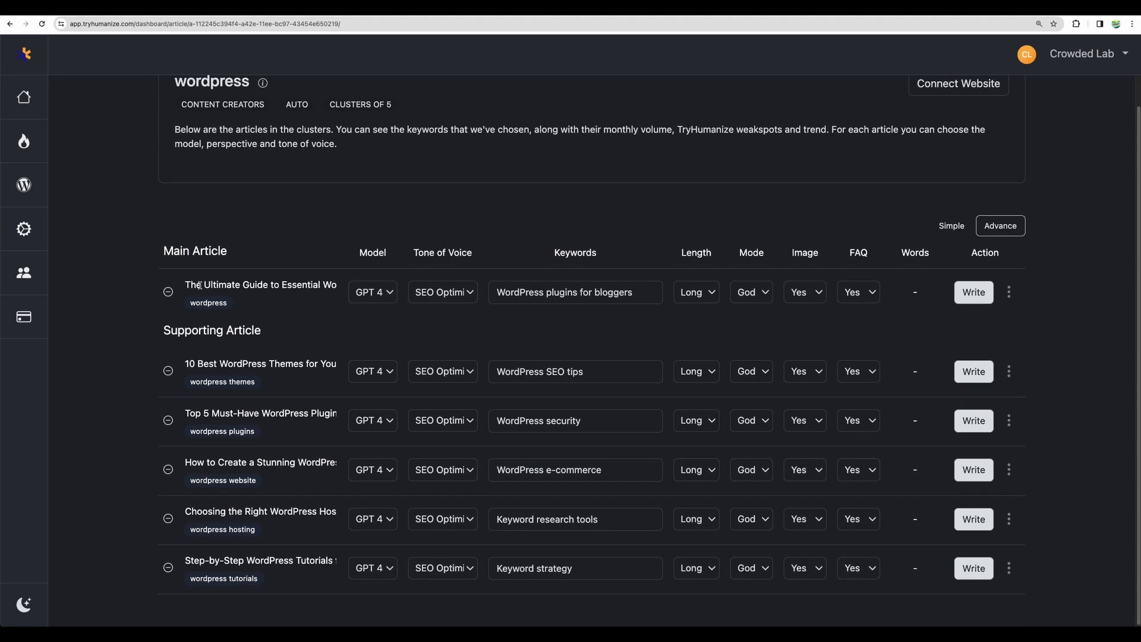
drag(244, 285, 295, 286)
drag(300, 369, 236, 368)
click(334, 337)
drag(505, 293, 614, 296)
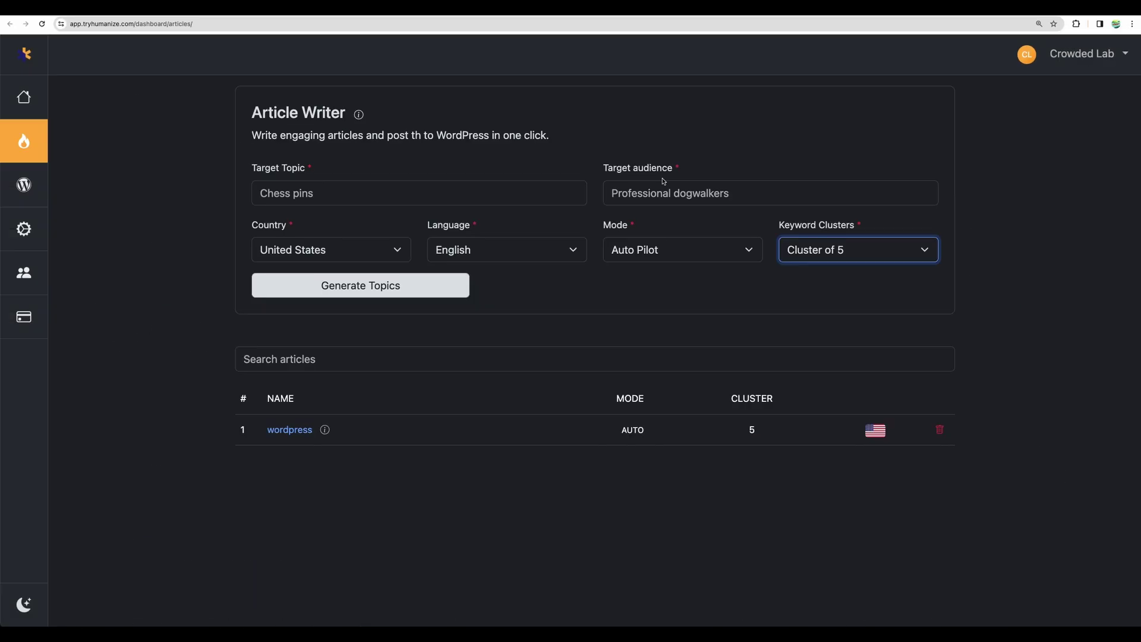
click(860, 251)
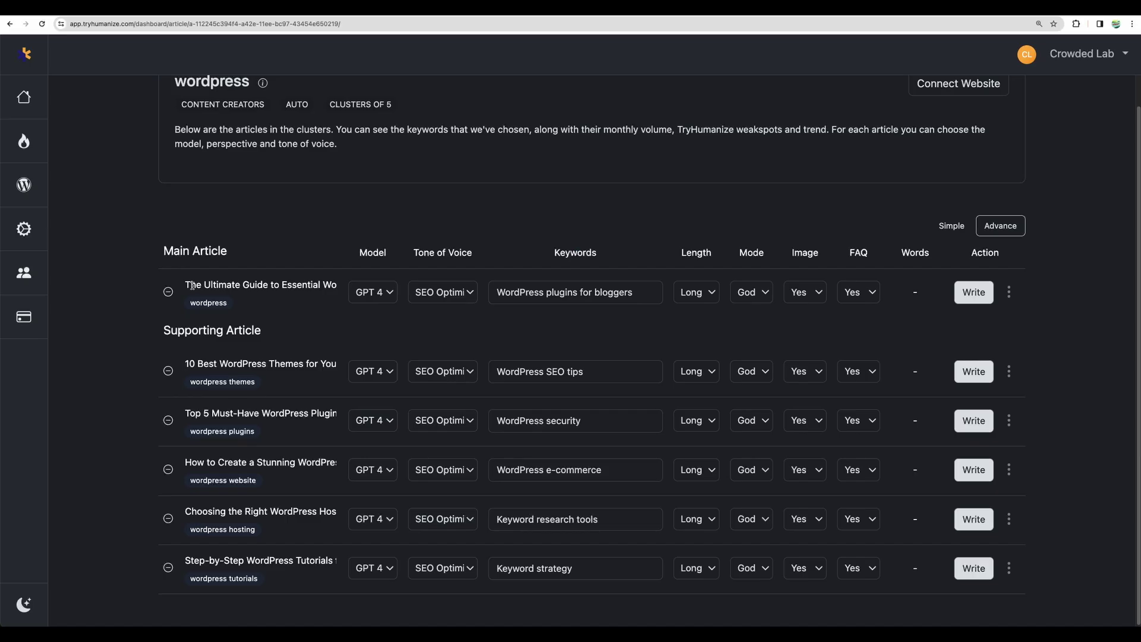
drag(188, 284, 329, 287)
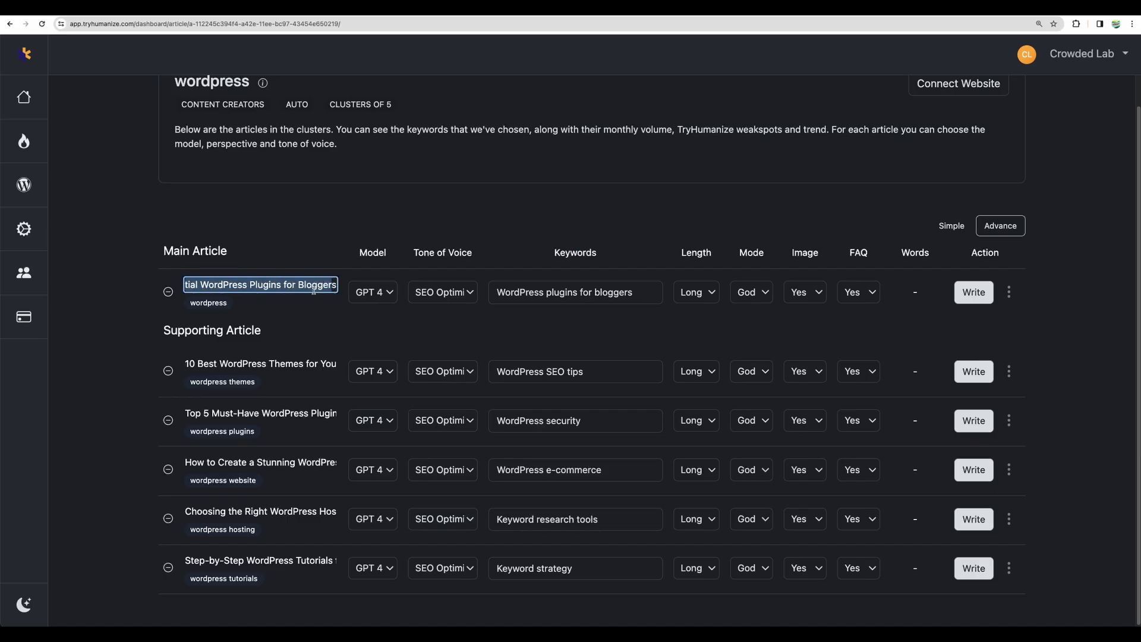
- Keep the main article on GPT 4, Long, God mode, with images and FAQ
click(313, 325)
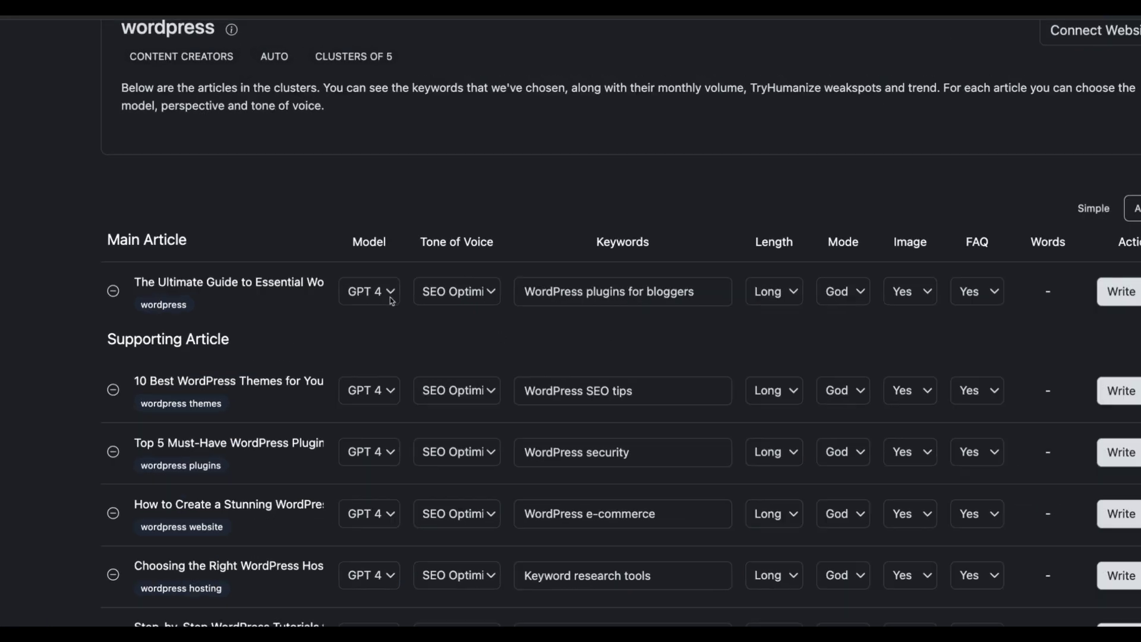
click(391, 297)
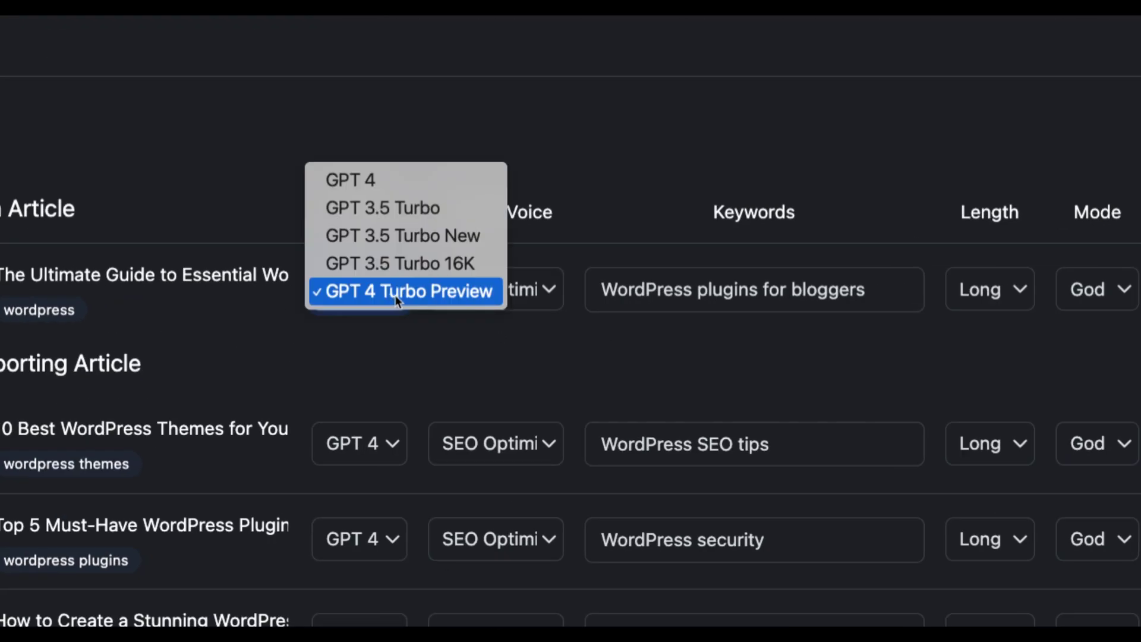
click(395, 295)
click(551, 296)
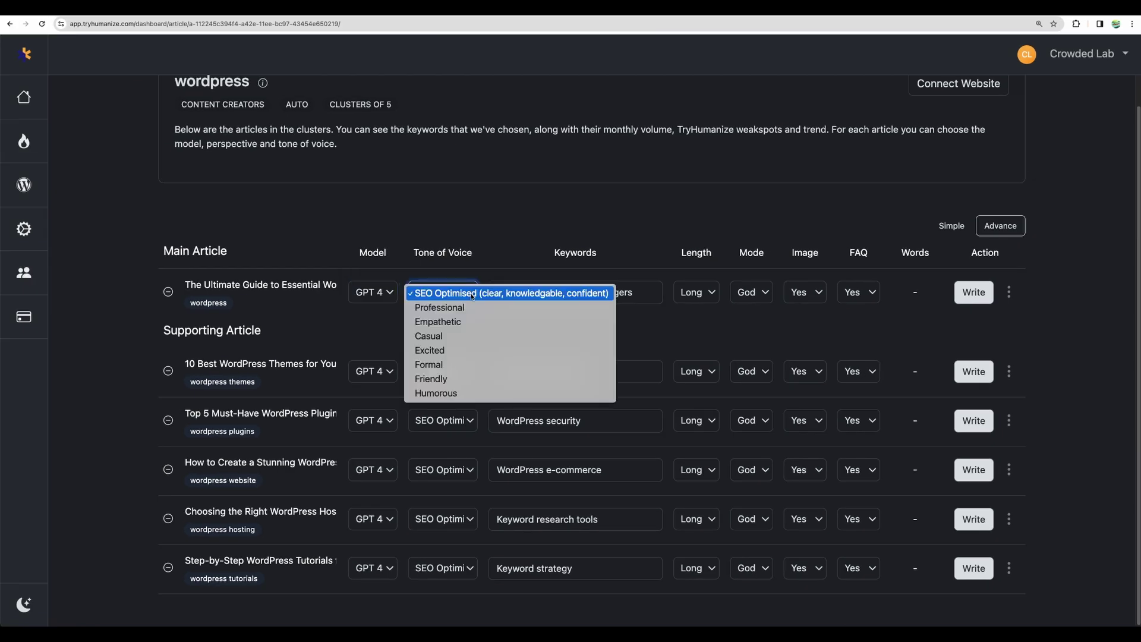
click(704, 294)
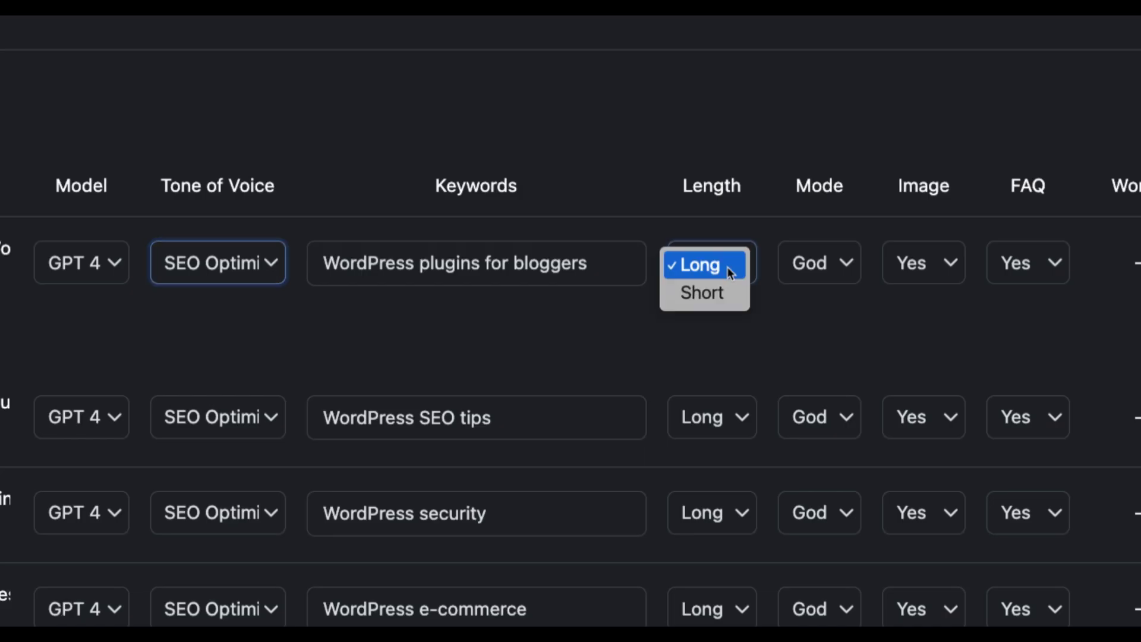
click(728, 266)
click(837, 269)
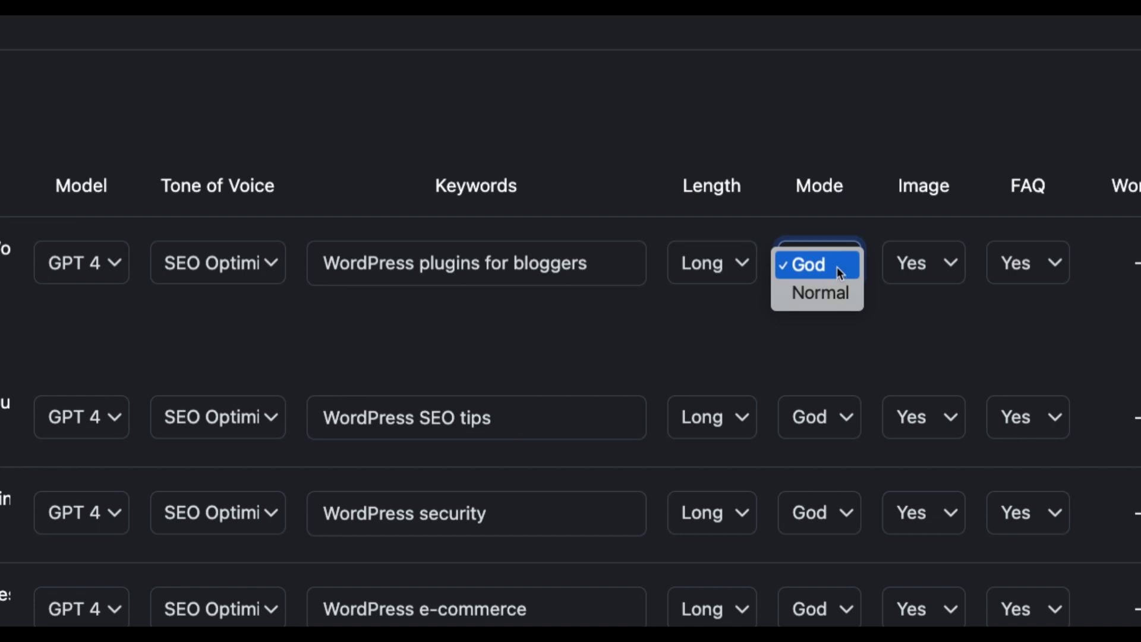
click(837, 266)
click(938, 267)
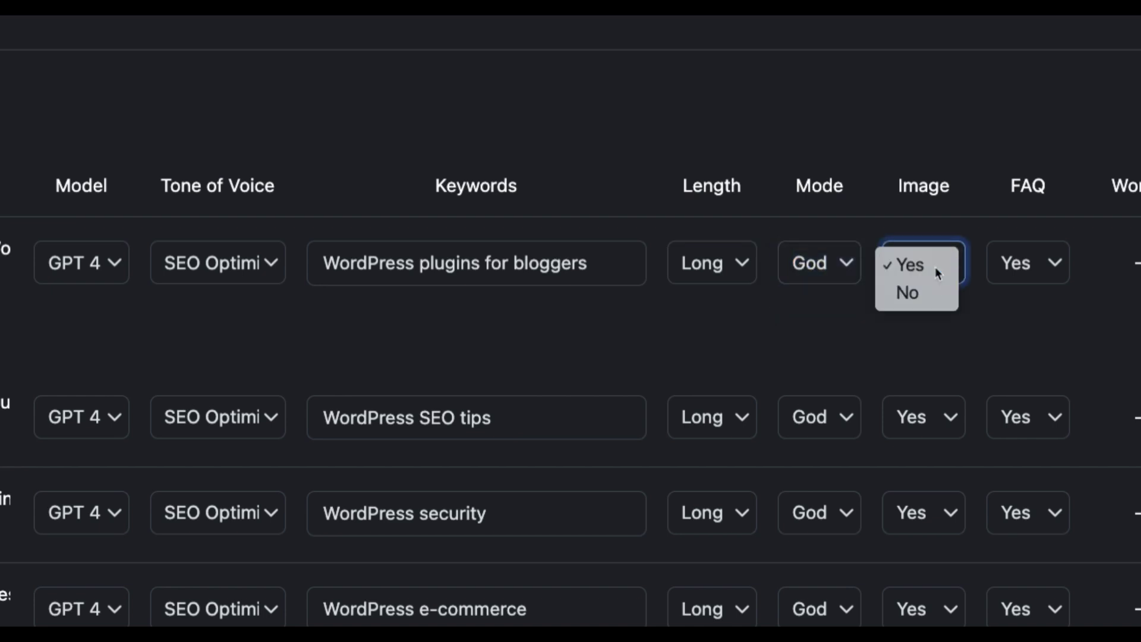
click(939, 270)
click(1042, 266)
click(1042, 267)
click(969, 208)
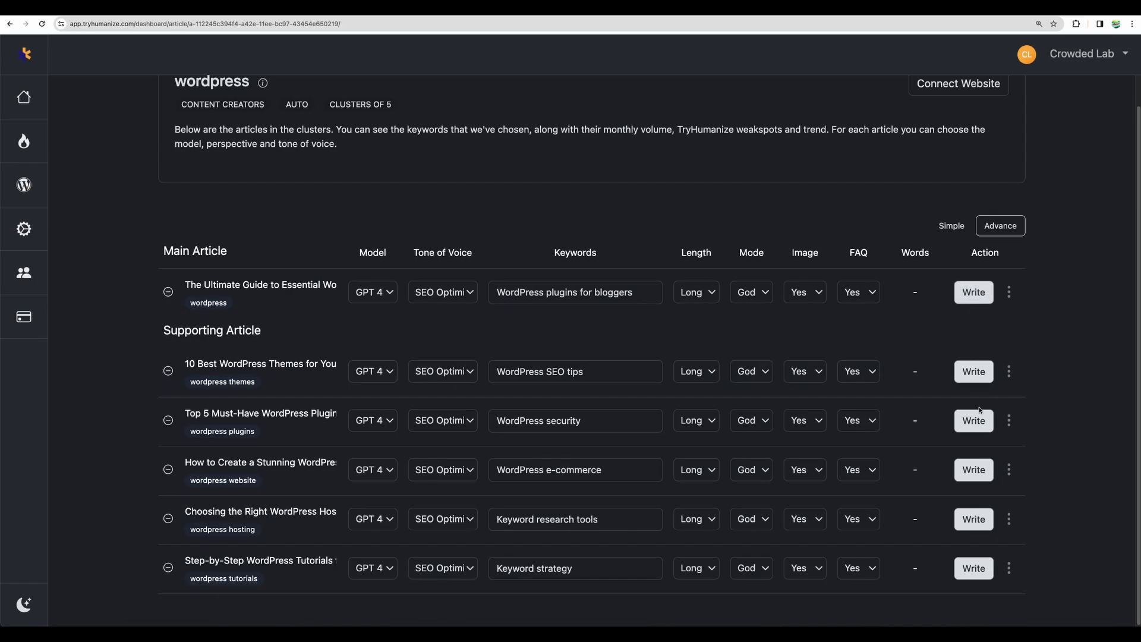
- Start writing all six wordpress-cluster articles, from the main guide to the beginners' tutorials
click(966, 297)
click(973, 385)
click(976, 434)
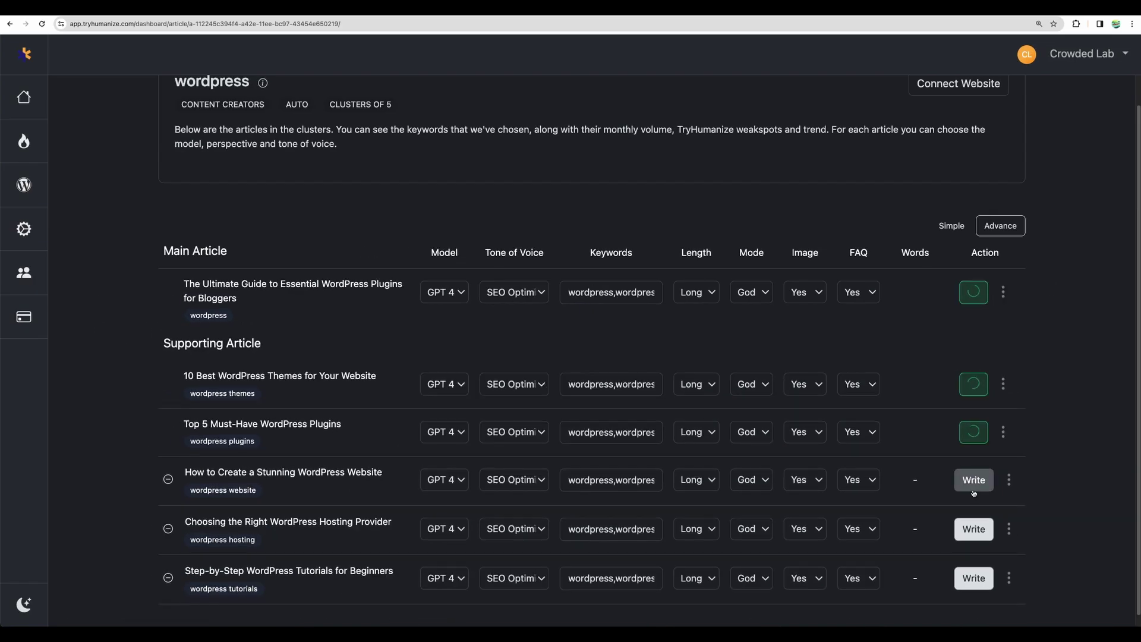
click(973, 480)
click(974, 528)
click(978, 576)
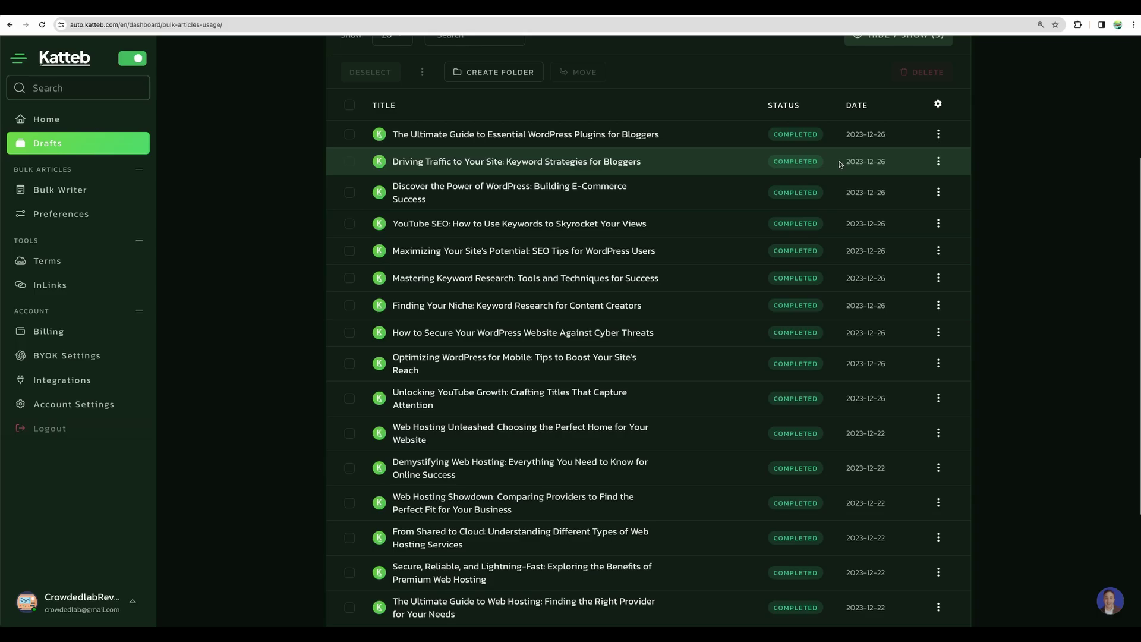
- Select the first five completed article titles in Katteb's Drafts list
drag(291, 128, 922, 357)
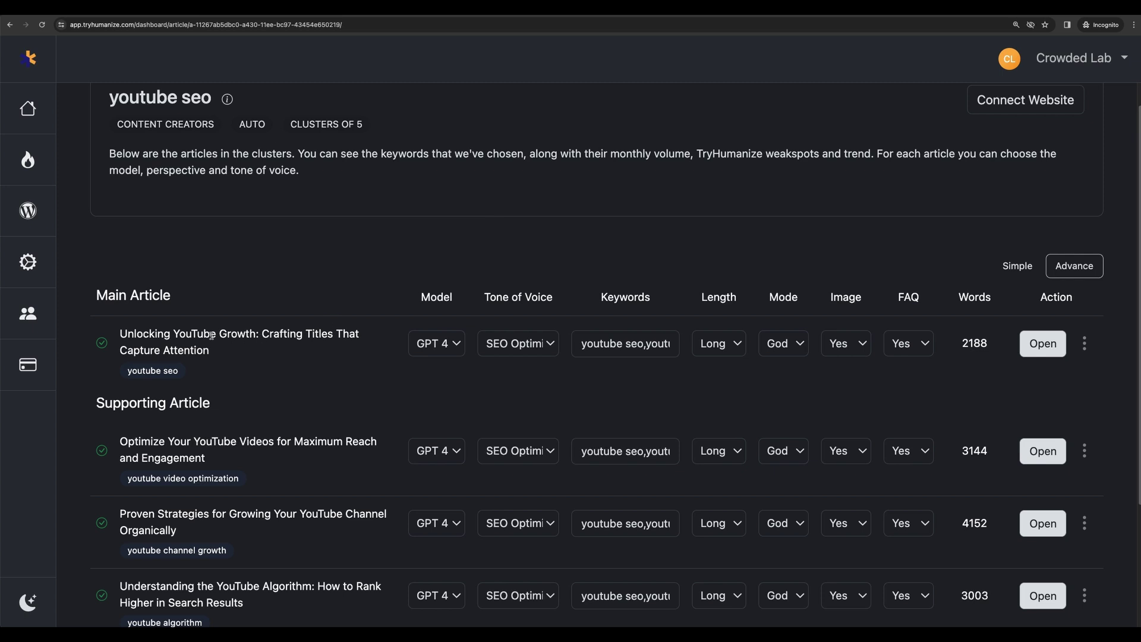
- Review the youtube seo articles' titles and keywords, toggling between Simple and Advance views
drag(126, 333, 218, 350)
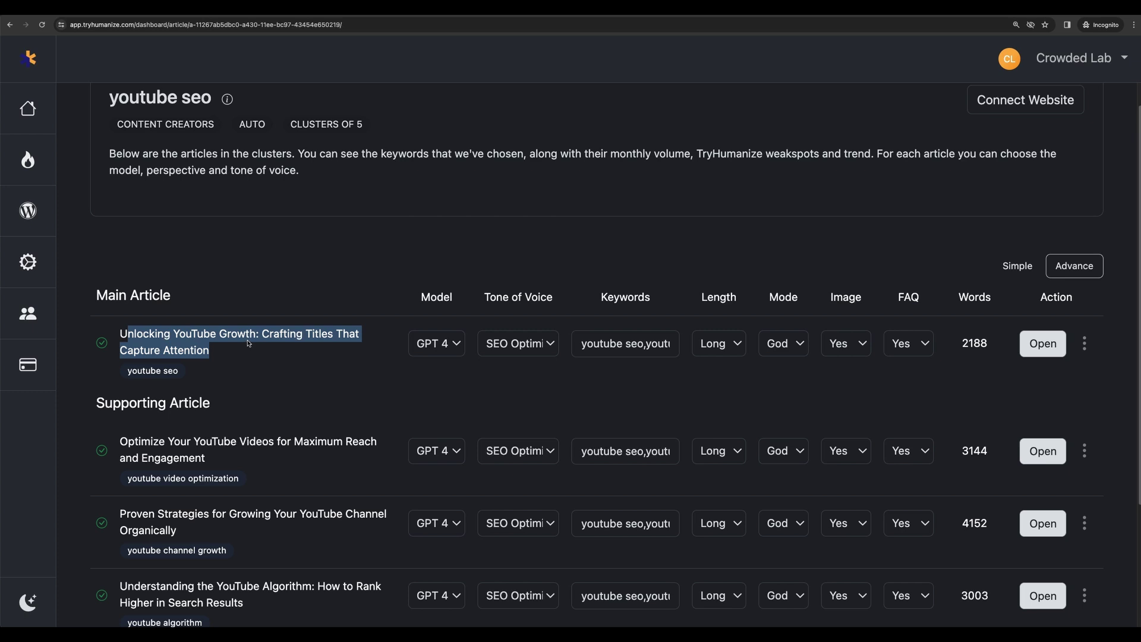
click(277, 339)
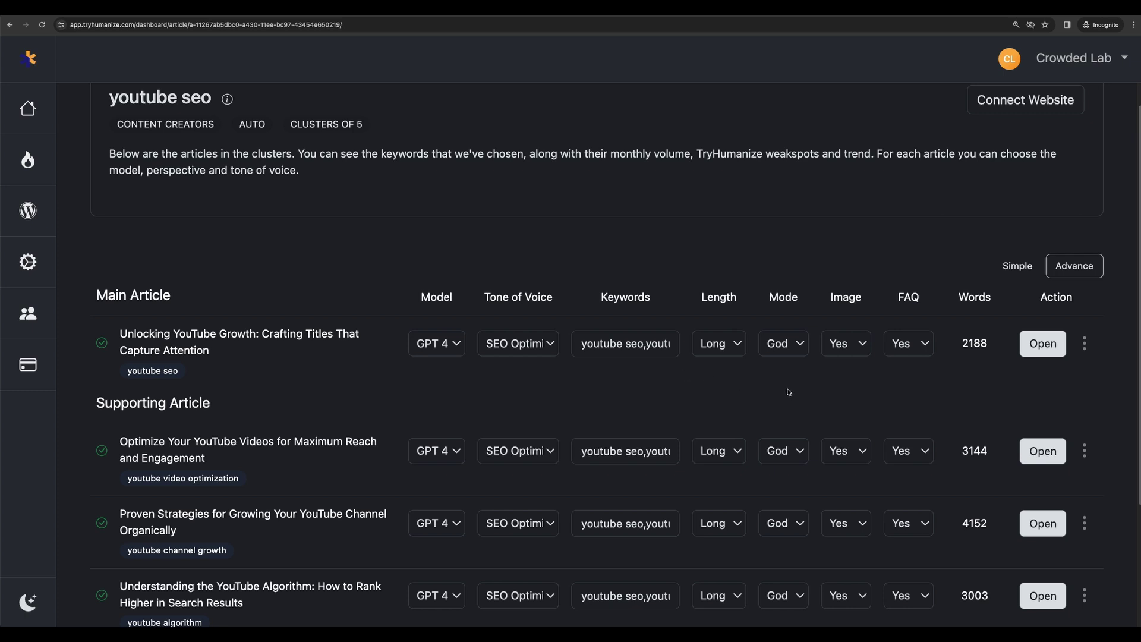
click(598, 343)
drag(601, 455, 674, 454)
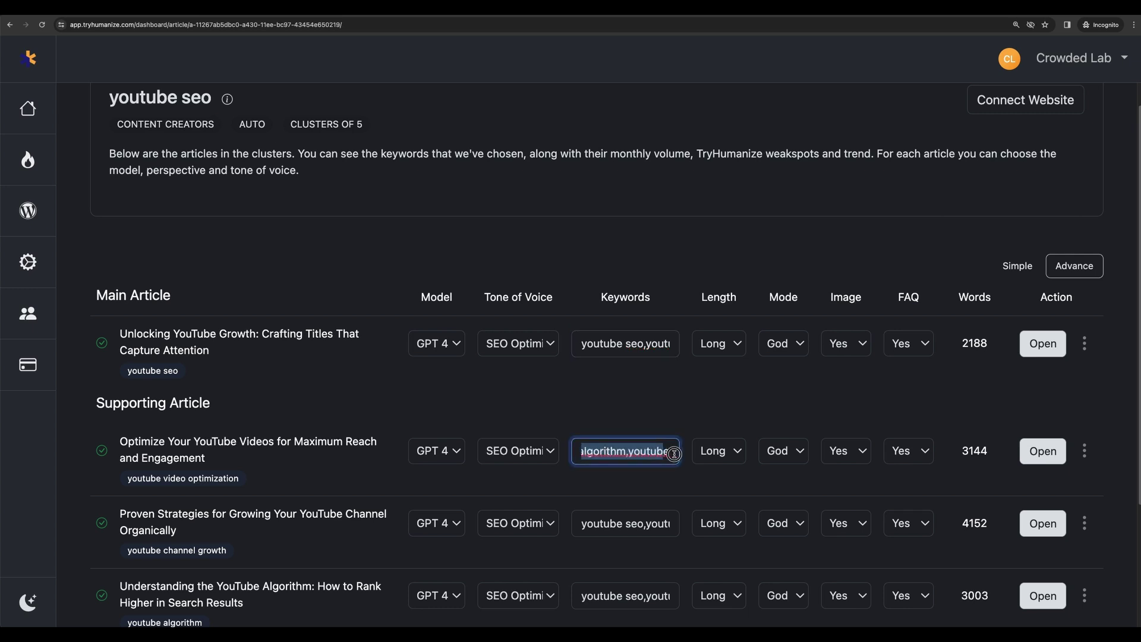
click(622, 526)
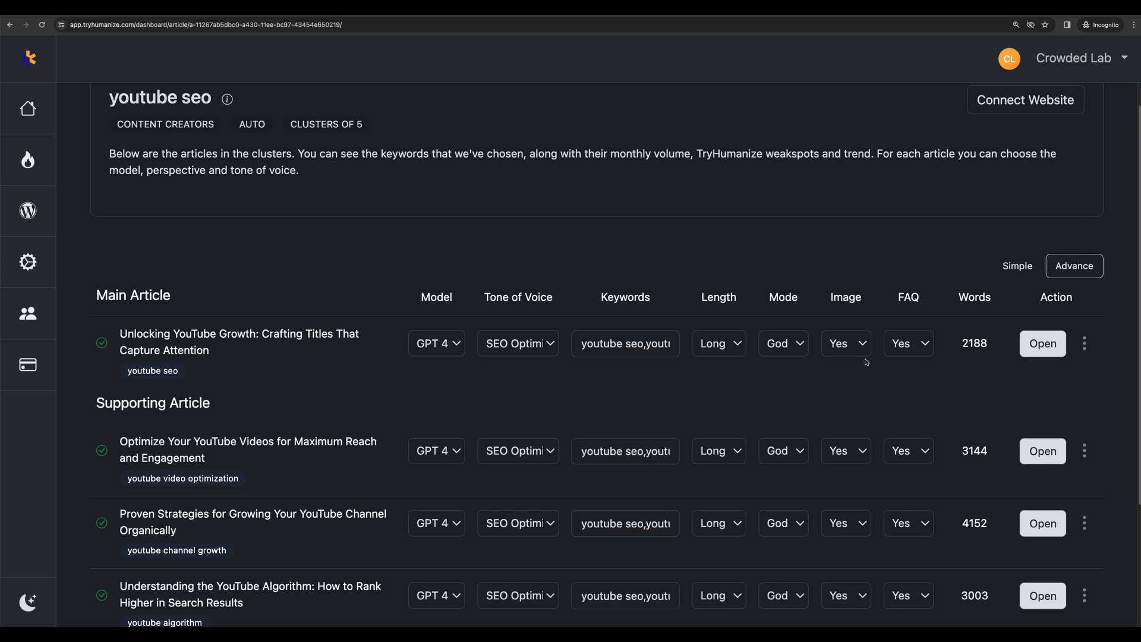
click(1016, 268)
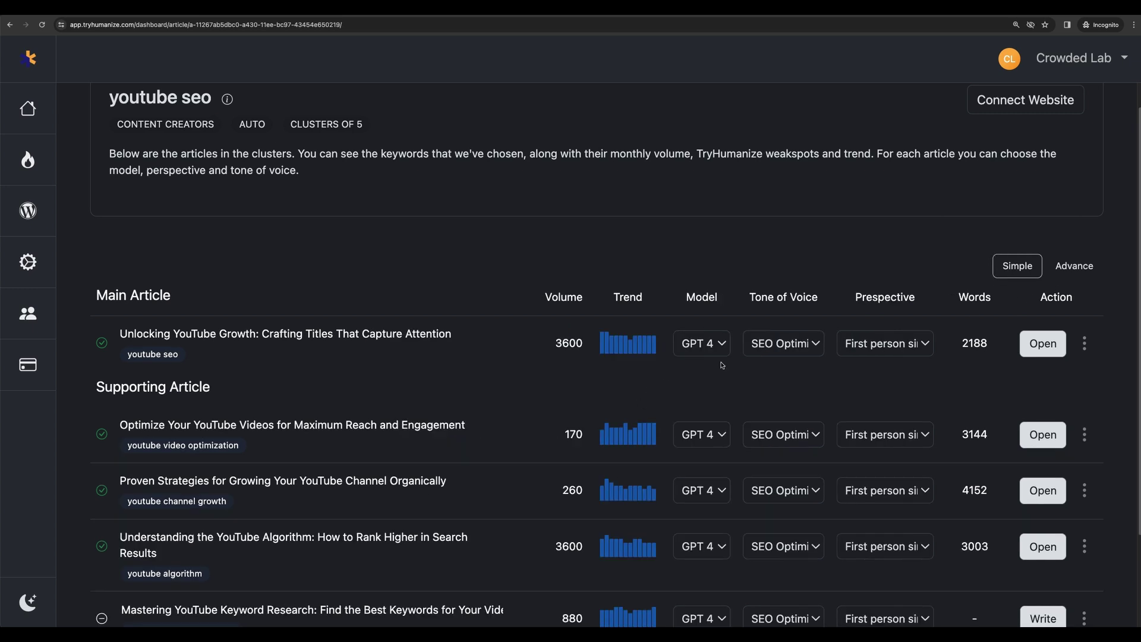
click(1066, 269)
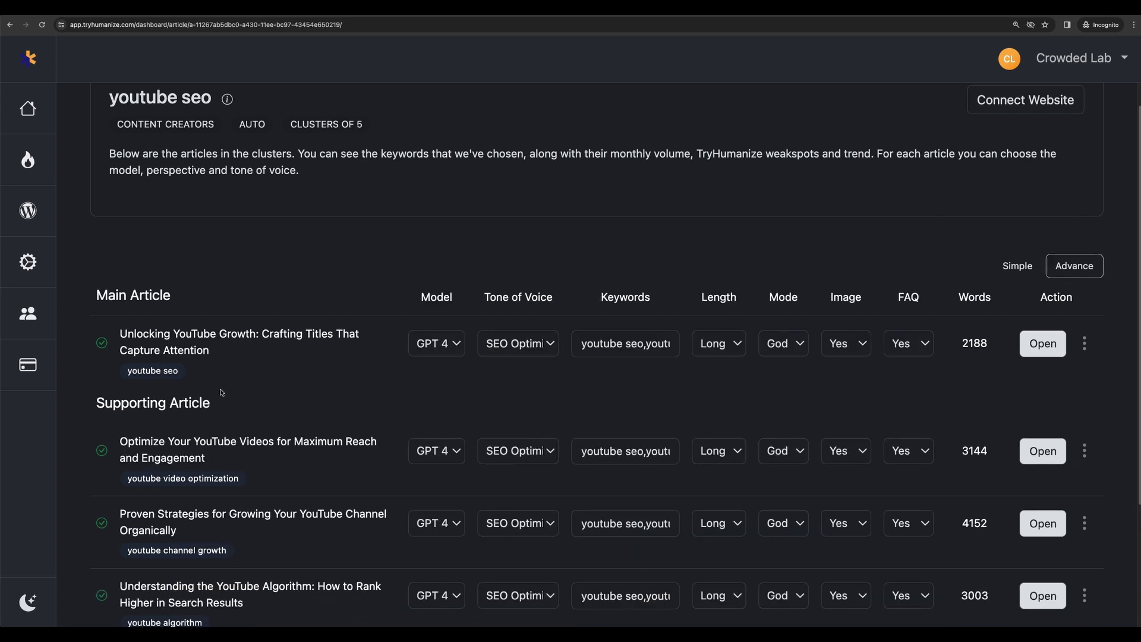
drag(155, 334, 310, 576)
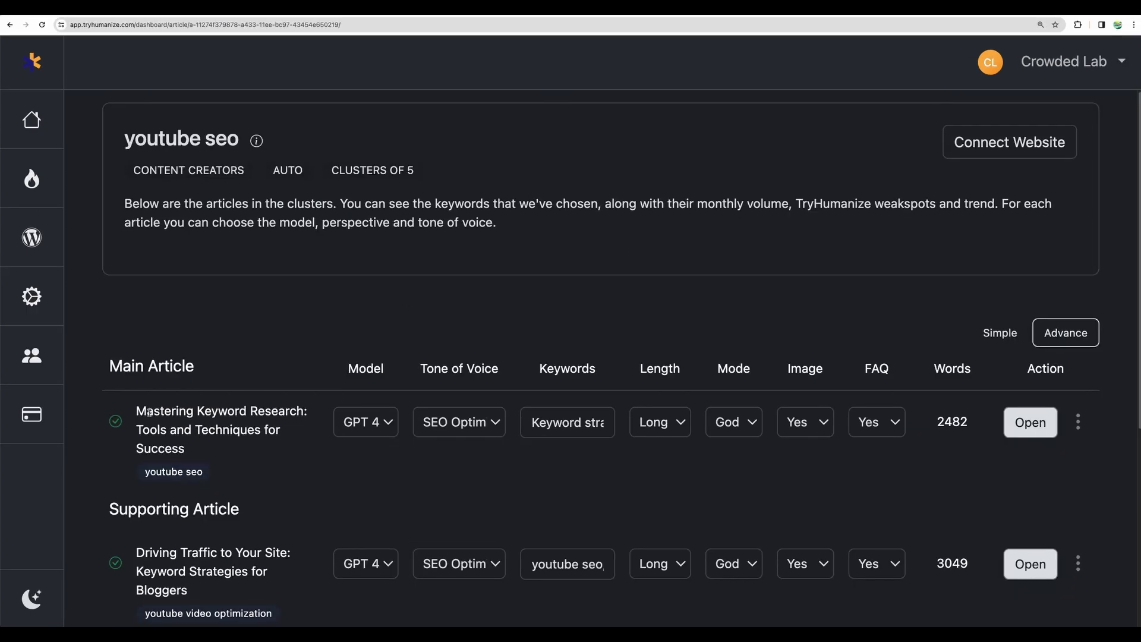
drag(149, 412, 306, 517)
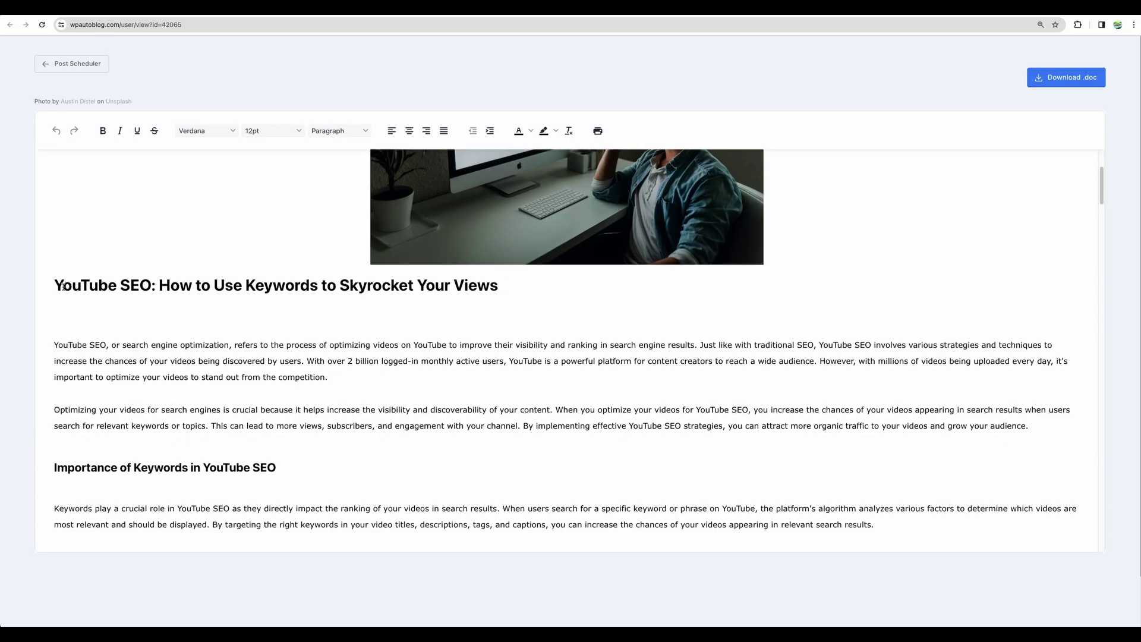
- Check the WPAutoBlog word-count total in D3:D11 and review Auto Katteb Words E3:E12
triple_click(107, 294)
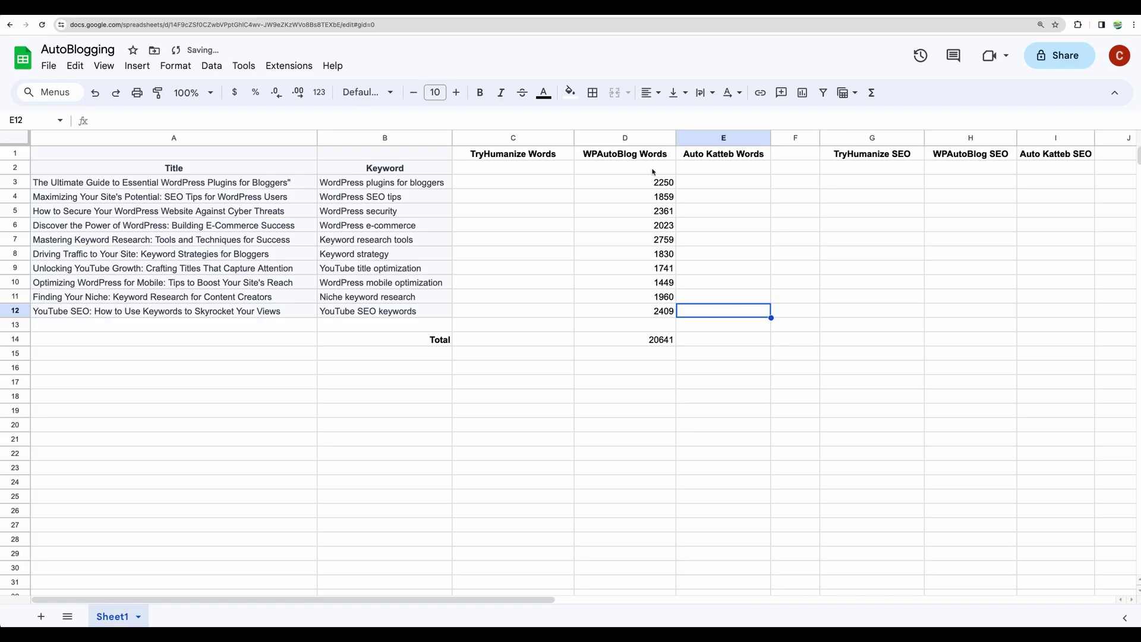
drag(654, 180, 657, 300)
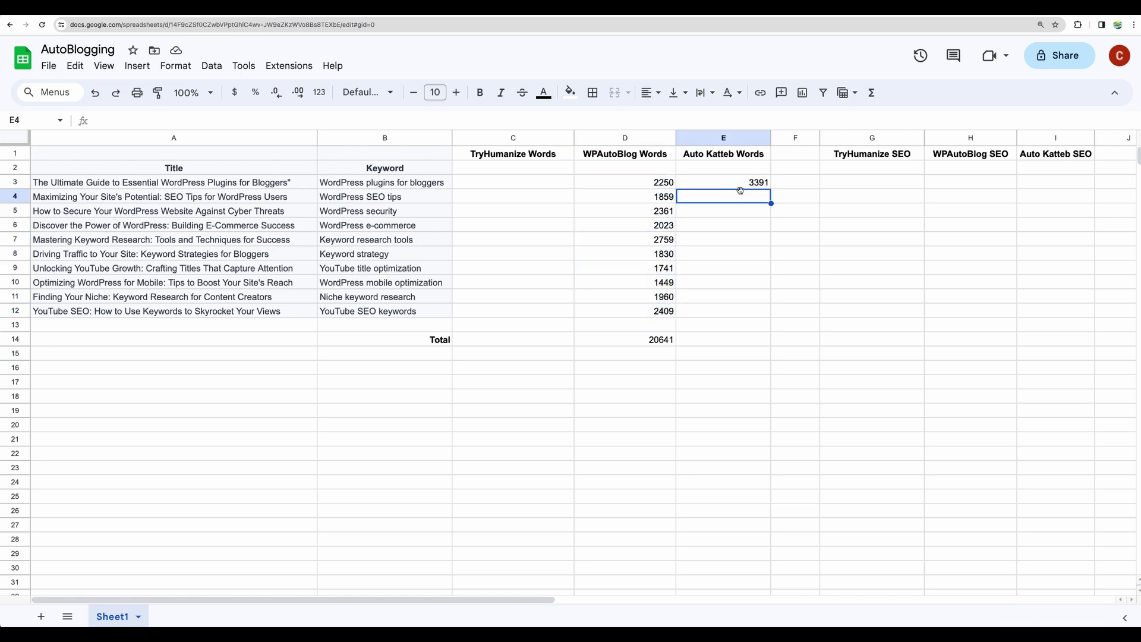
drag(742, 183, 742, 311)
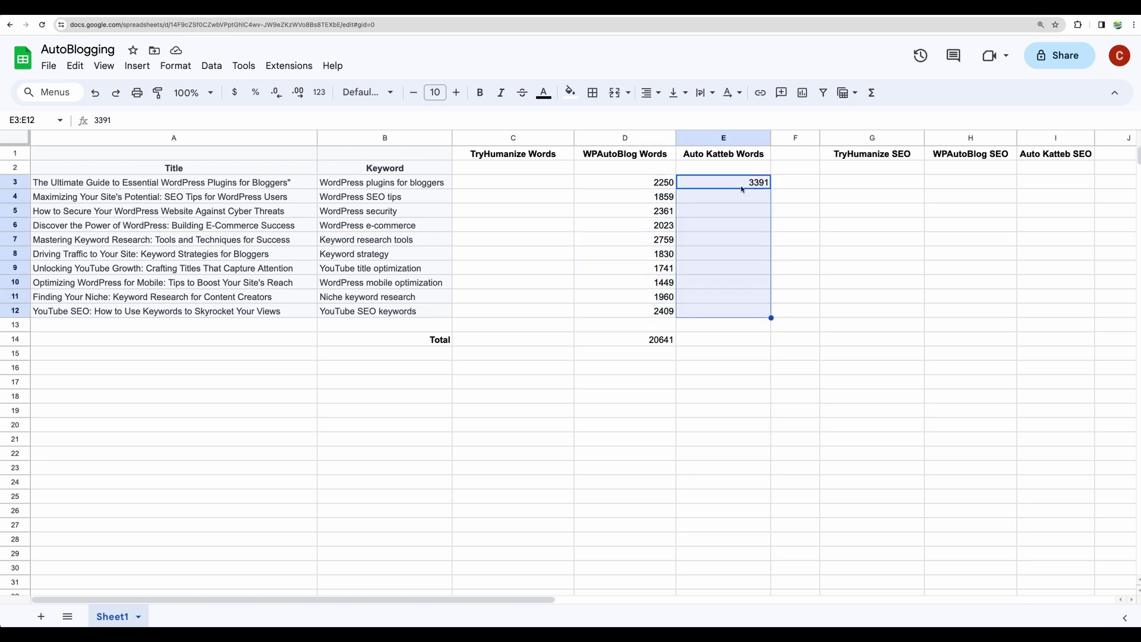
click(726, 156)
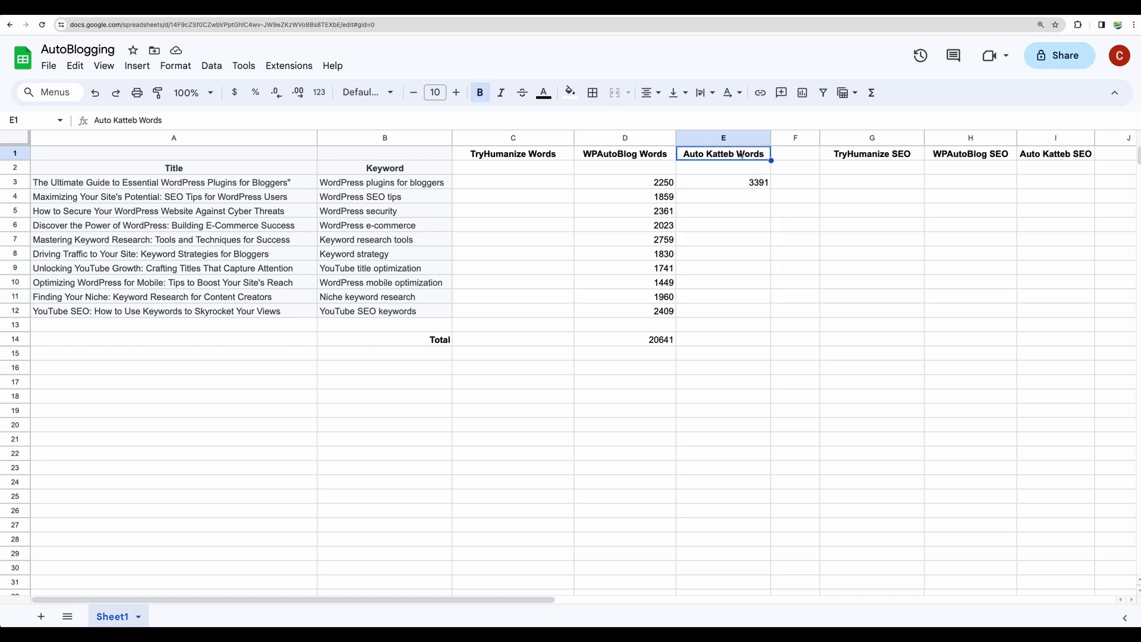
click(515, 156)
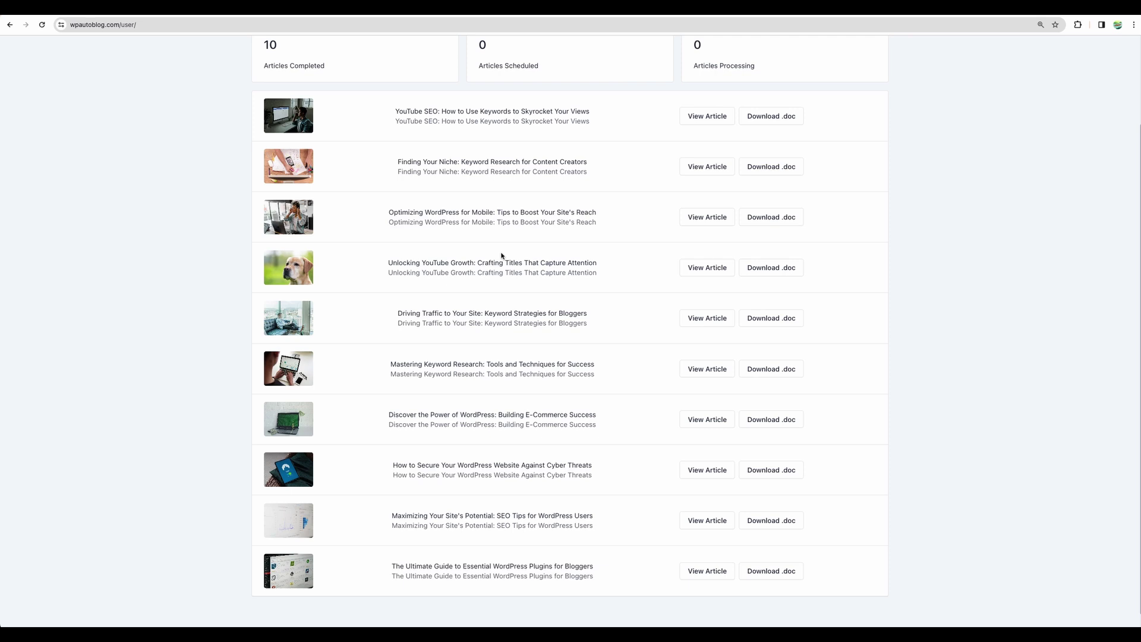
scroll(501, 256, down, 1)
scroll(502, 253, up, 2)
scroll(503, 254, down, 1)
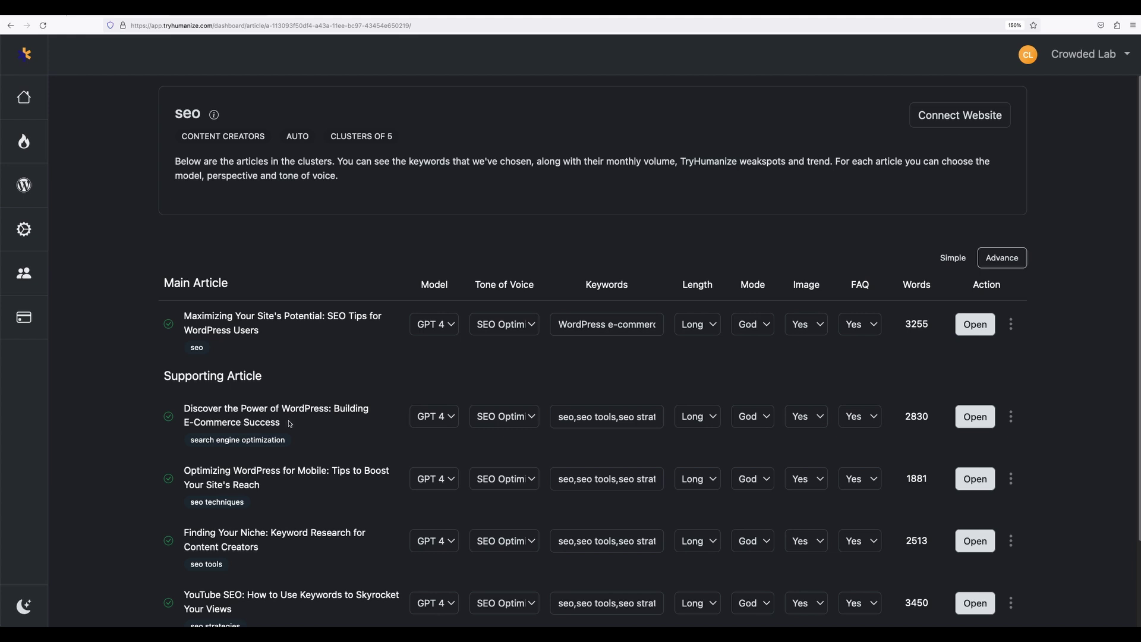
- Open the main article 'Maximizing Your Site's Potential: SEO Tips for WordPress Users' for editing
drag(289, 424, 186, 407)
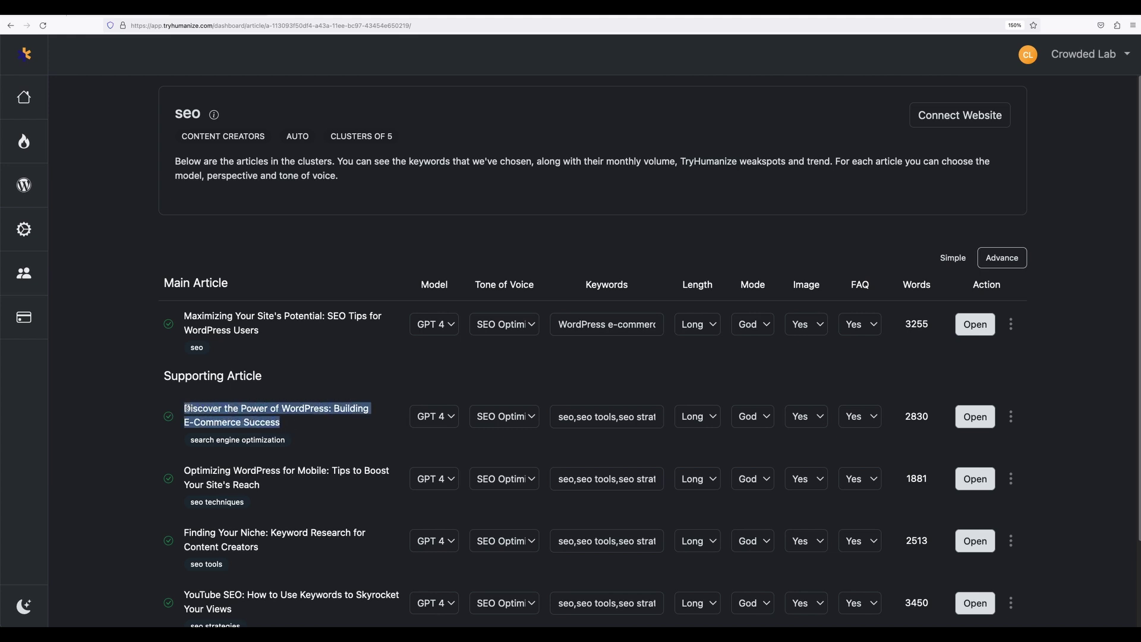
click(277, 420)
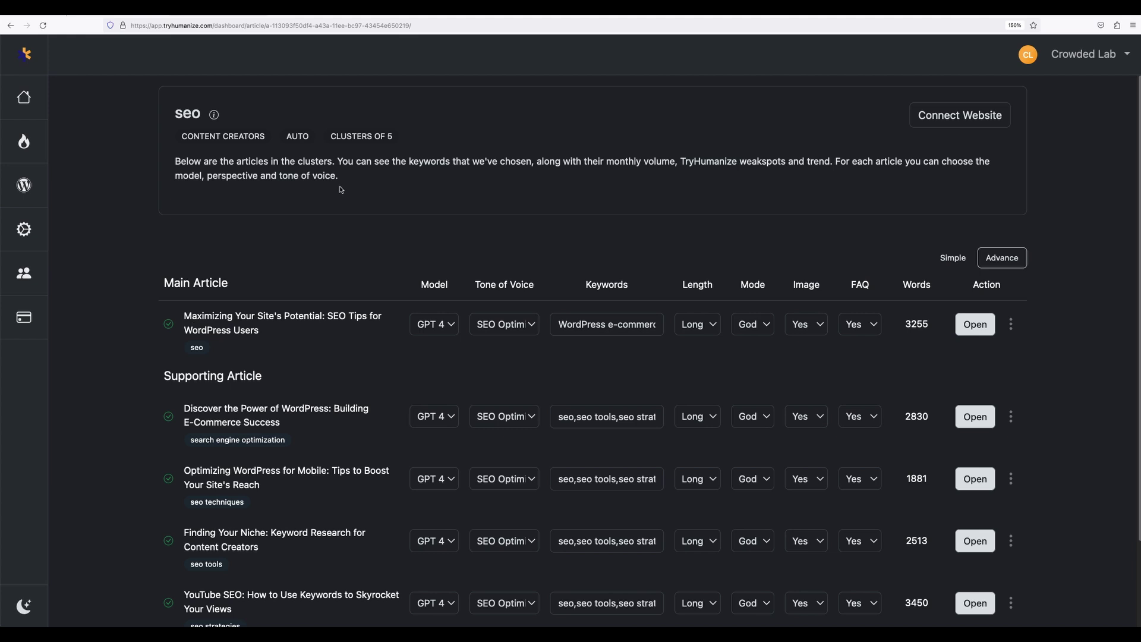
click(976, 324)
- Paste the copied SEO tips article into the empty NeuronWriter editor body
click(379, 394)
key(ctrl+a)
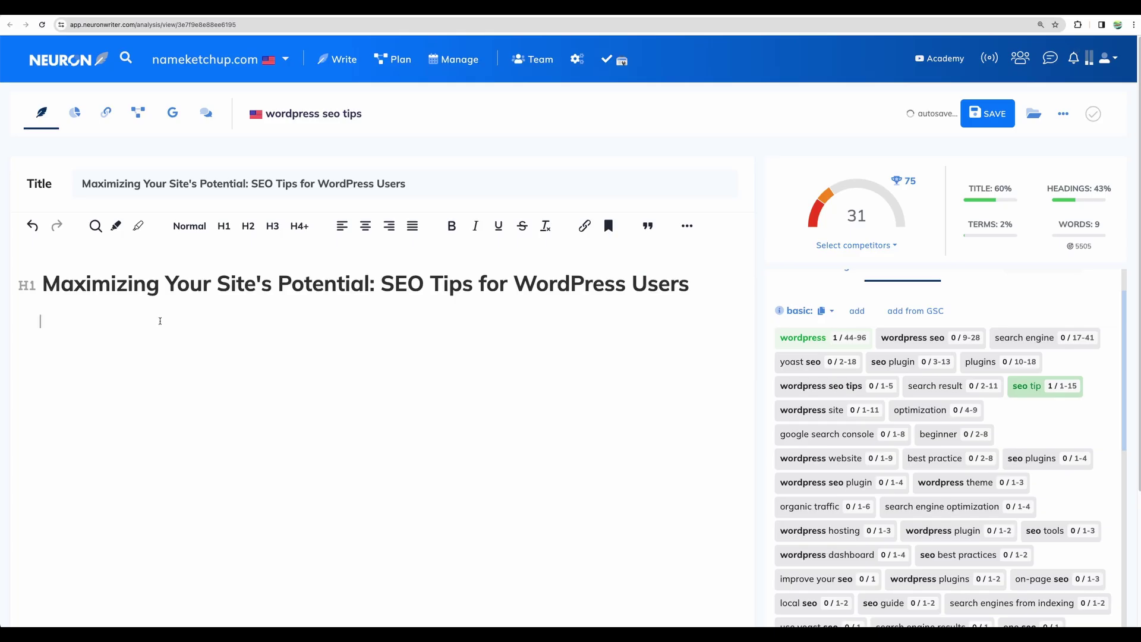
key(ctrl+v)
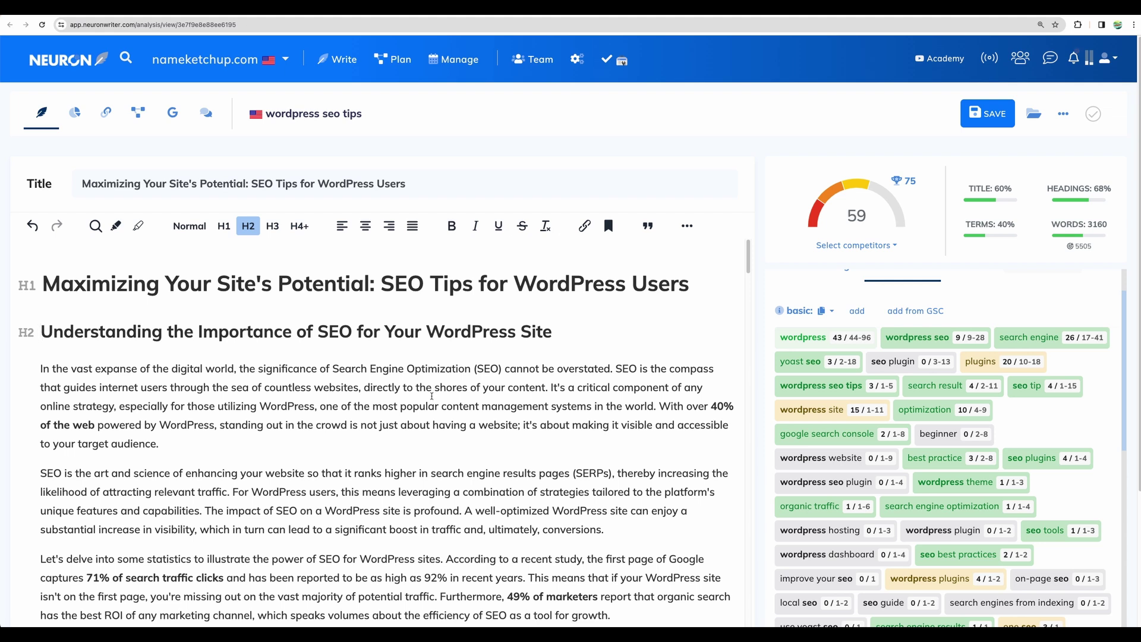
- Scroll through the pasted 3160-word article, including its city photo, to check the content
scroll(428, 393, down, 2)
scroll(428, 395, up, 2)
scroll(424, 385, down, 8)
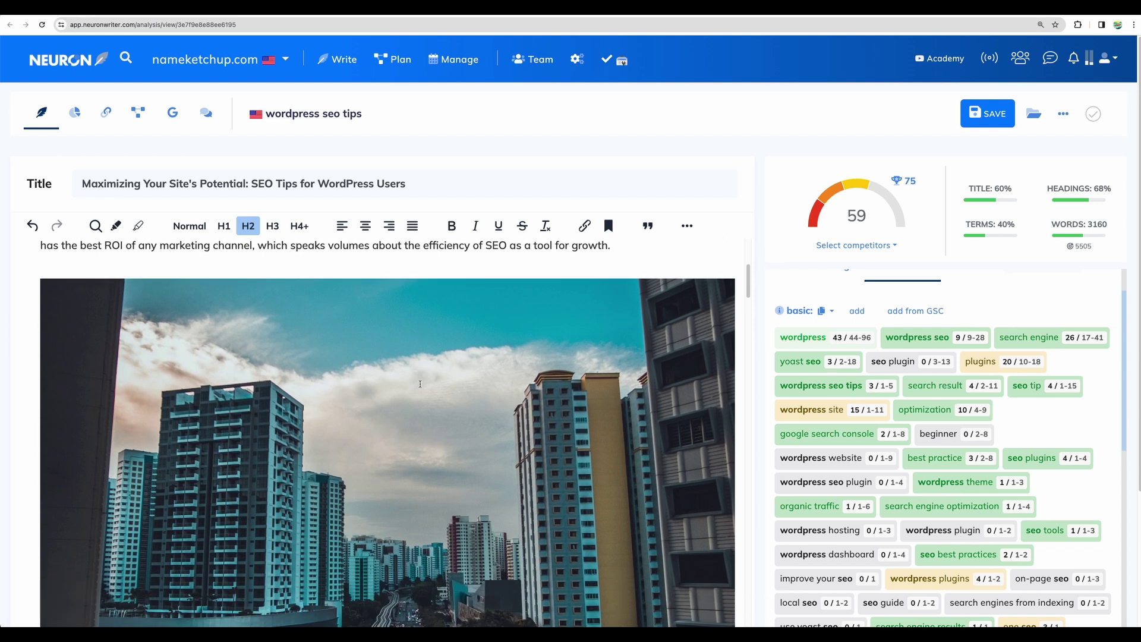
scroll(420, 384, down, 1)
scroll(421, 384, down, 2)
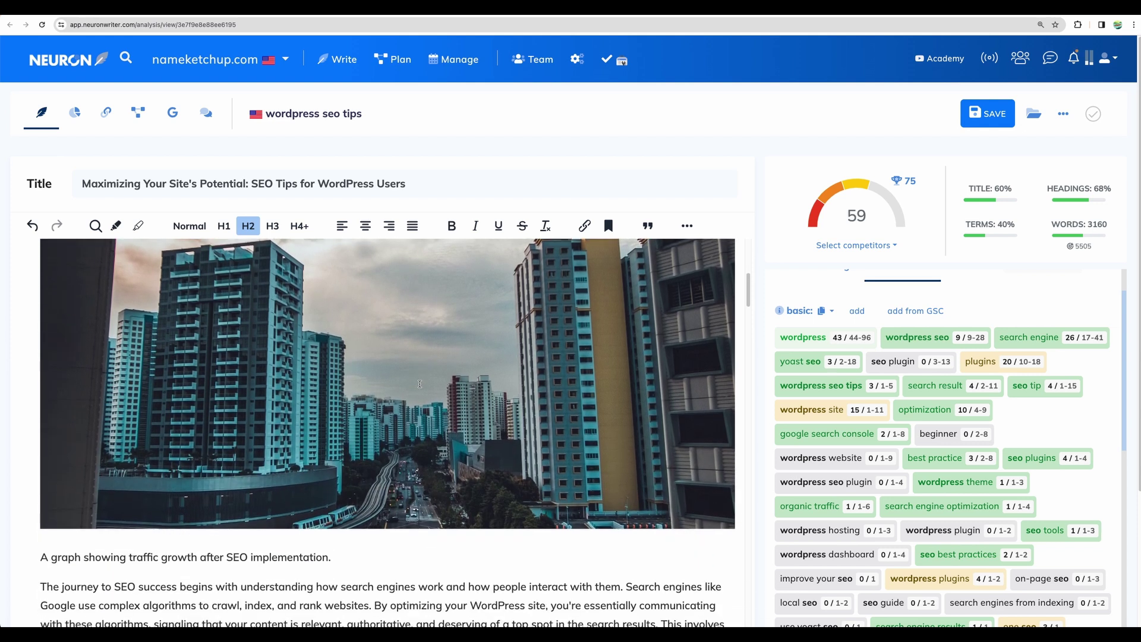
scroll(419, 384, down, 1)
click(419, 384)
scroll(395, 470, down, 4)
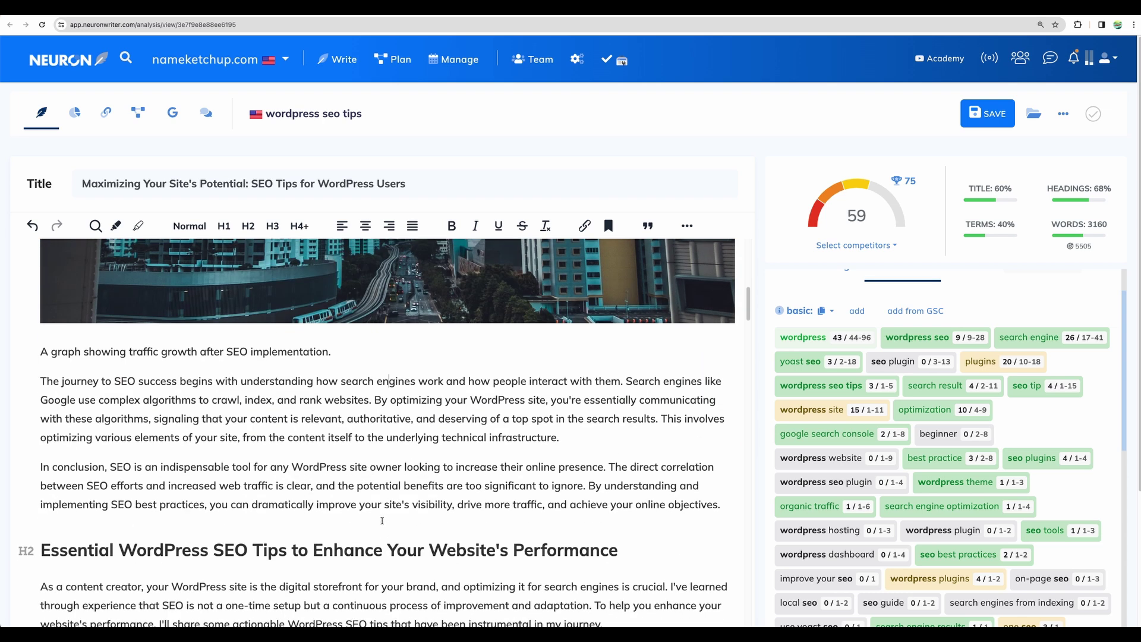
scroll(382, 520, down, 6)
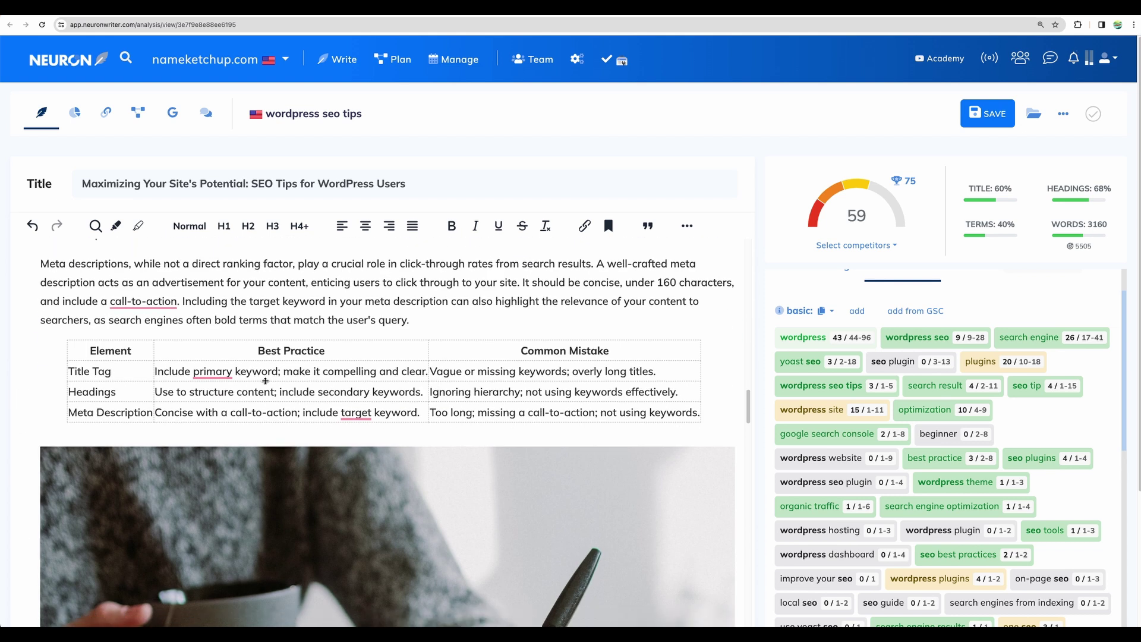
scroll(309, 421, down, 15)
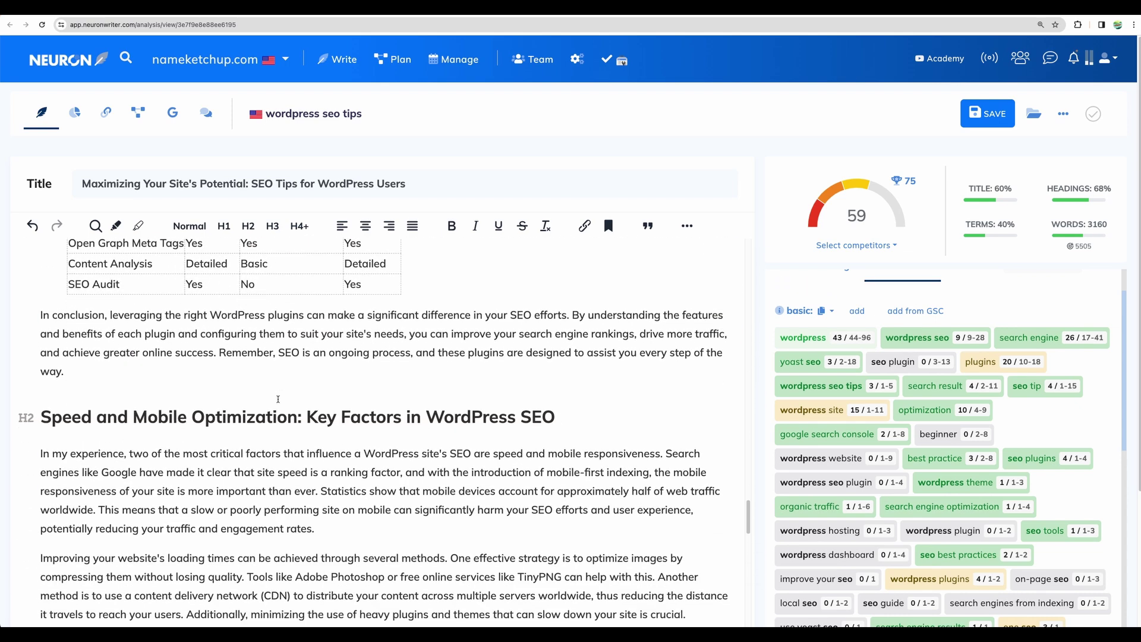
scroll(277, 401, down, 15)
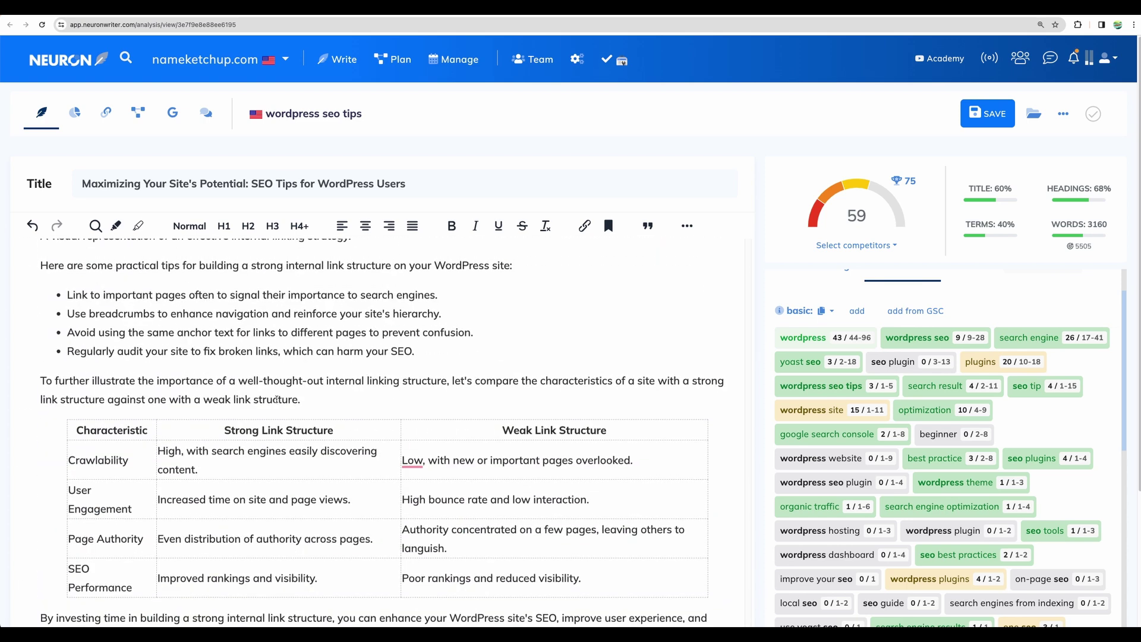
scroll(277, 399, up, 8)
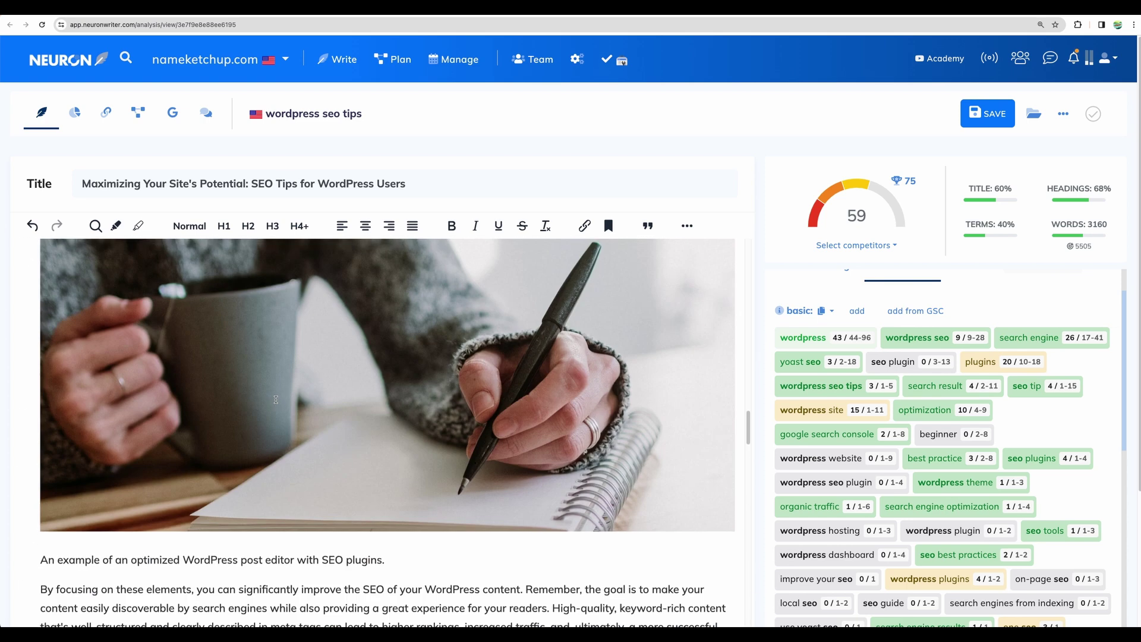
scroll(276, 400, up, 15)
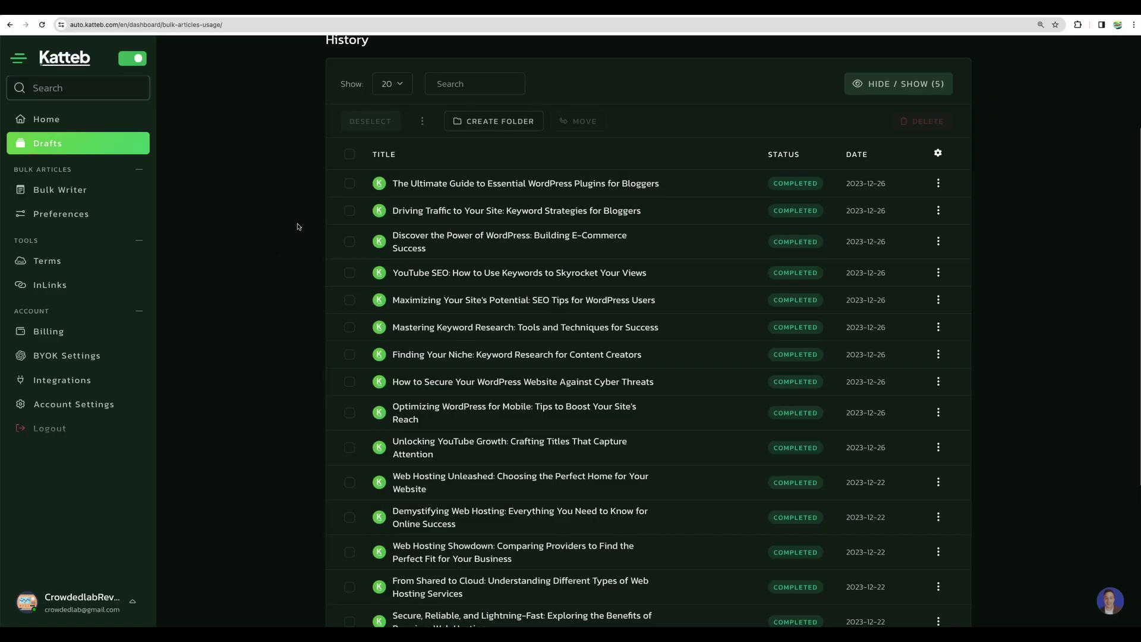
- Open Katteb's 'Driving Traffic to Your Site' draft and paste it into NeuronWriter, scoring 63
click(432, 213)
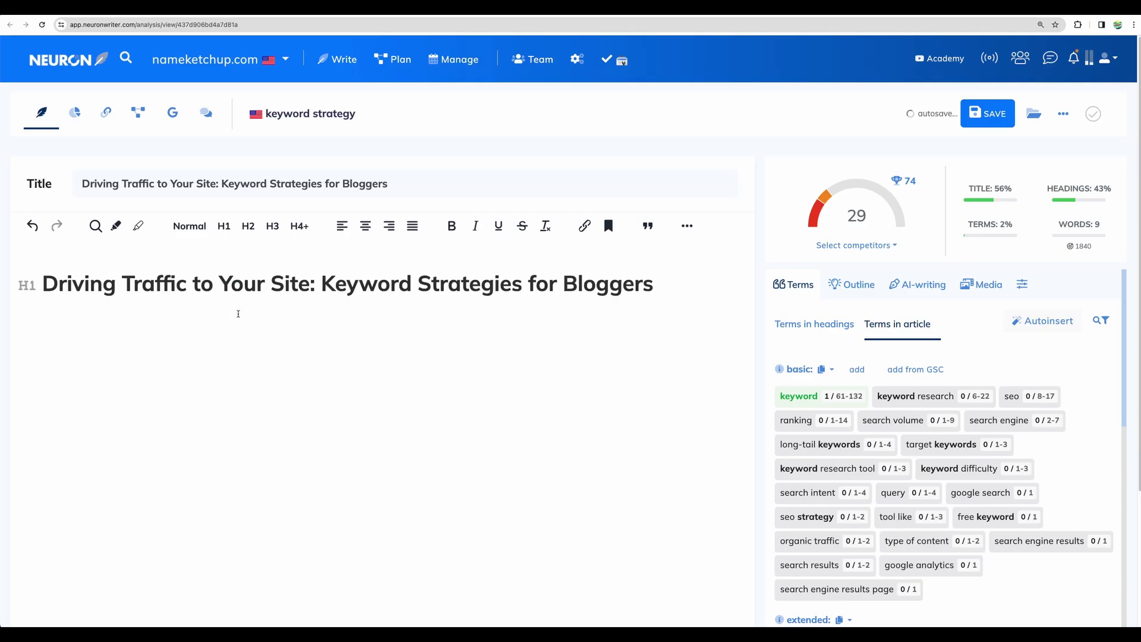
key(ctrl+v)
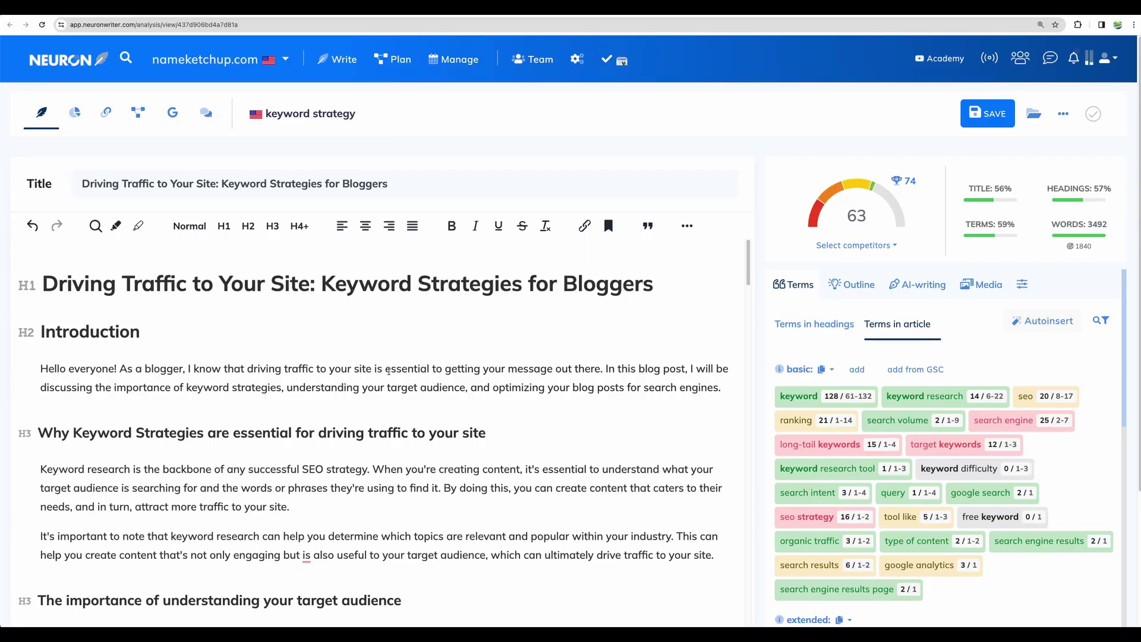
- Highlight the Conducting Keyword Research heading, the listed items and the Conclusion in the article
scroll(388, 371, down, 15)
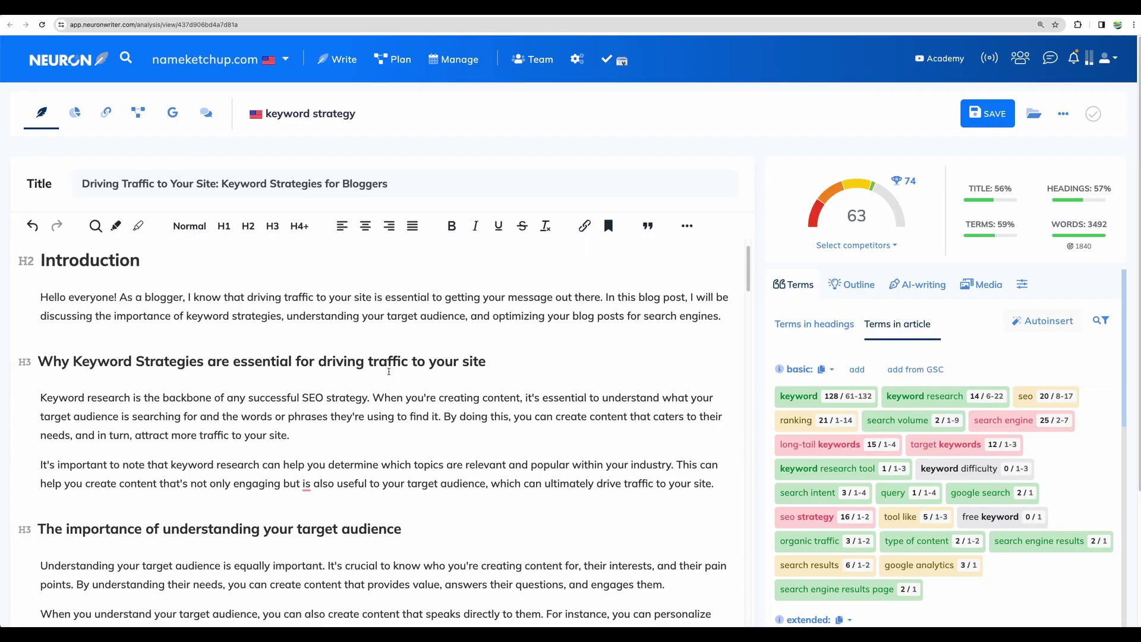
scroll(389, 373, down, 8)
scroll(389, 375, down, 20)
scroll(390, 382, up, 20)
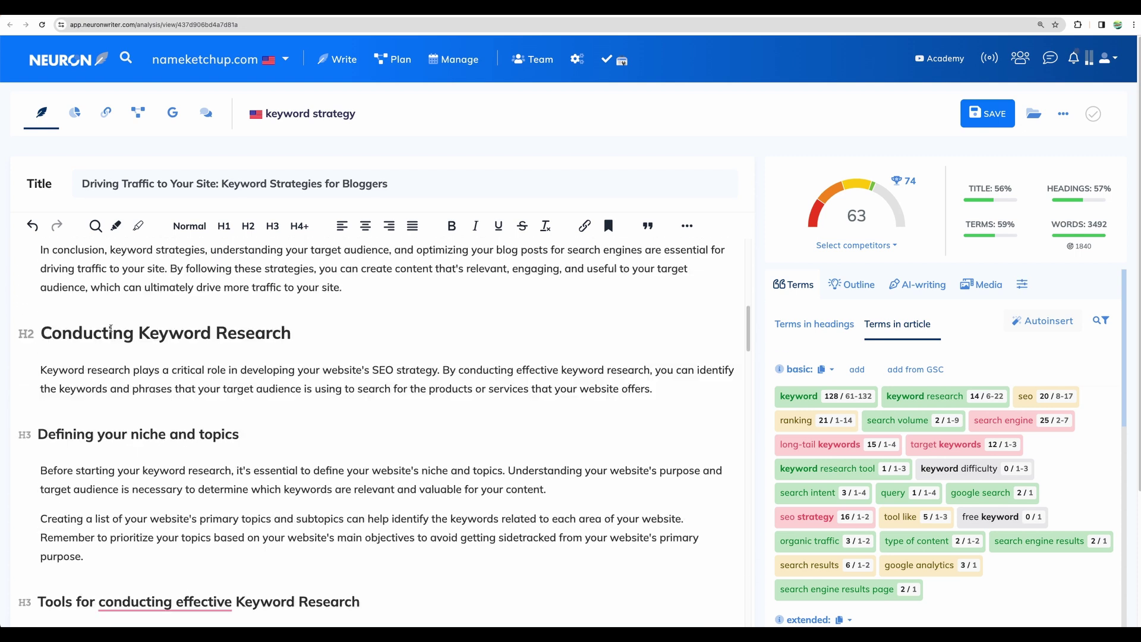
drag(52, 333, 139, 333)
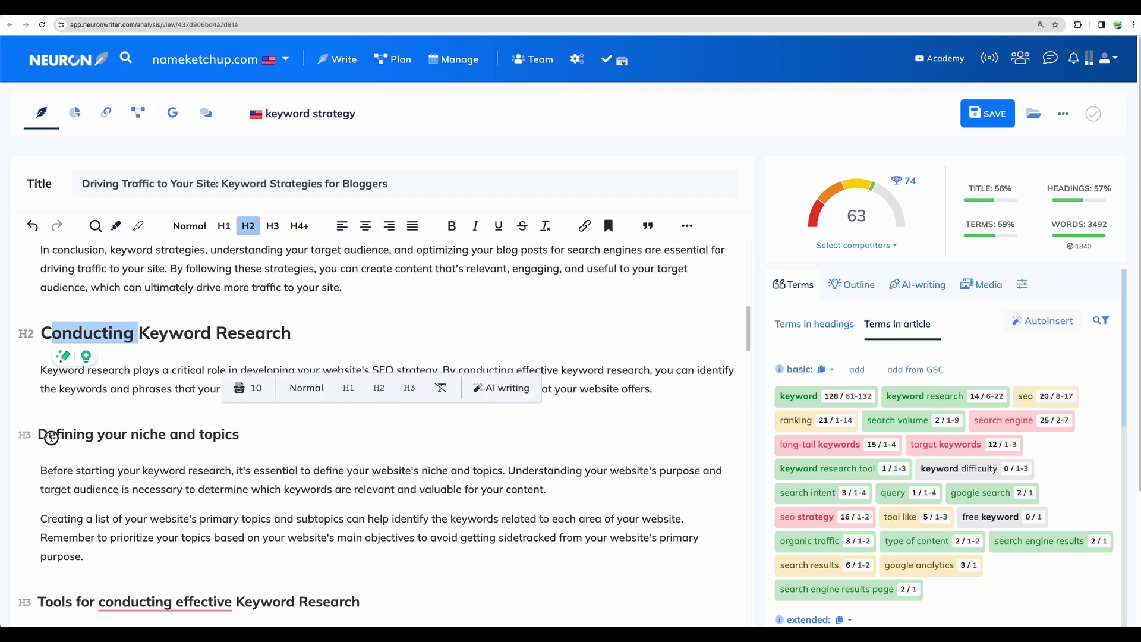
click(57, 435)
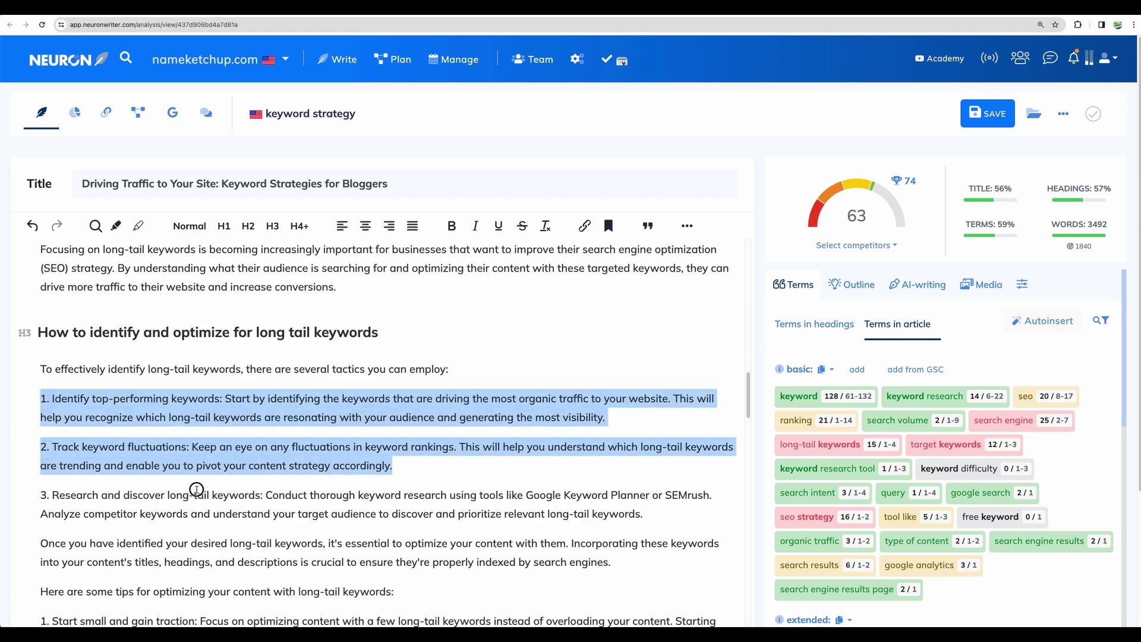
drag(197, 489, 202, 494)
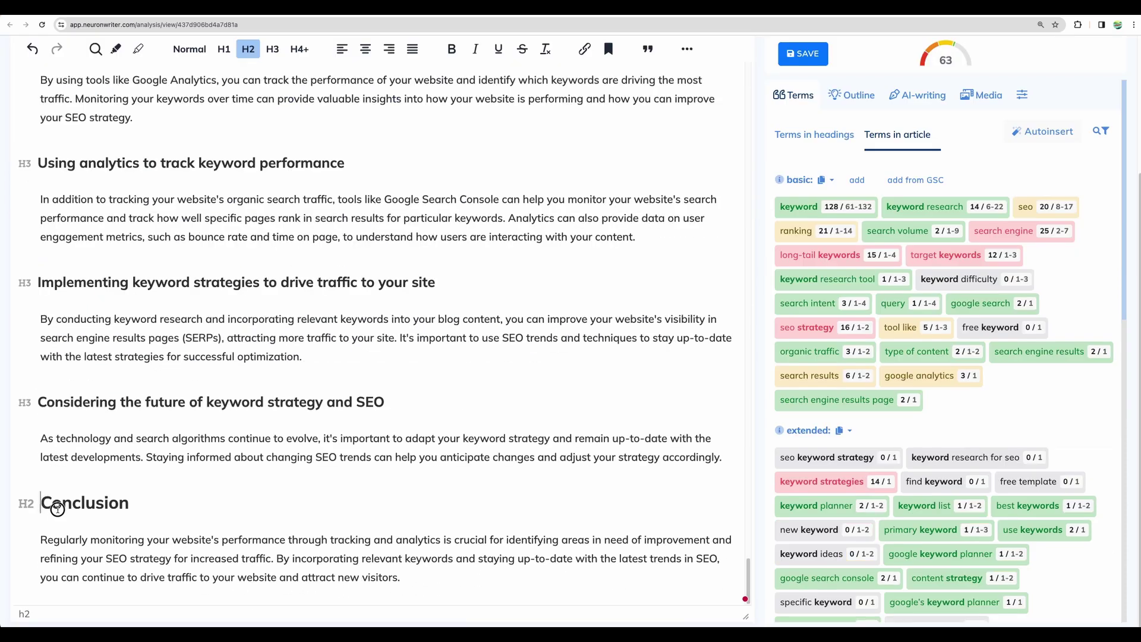
drag(43, 501, 151, 572)
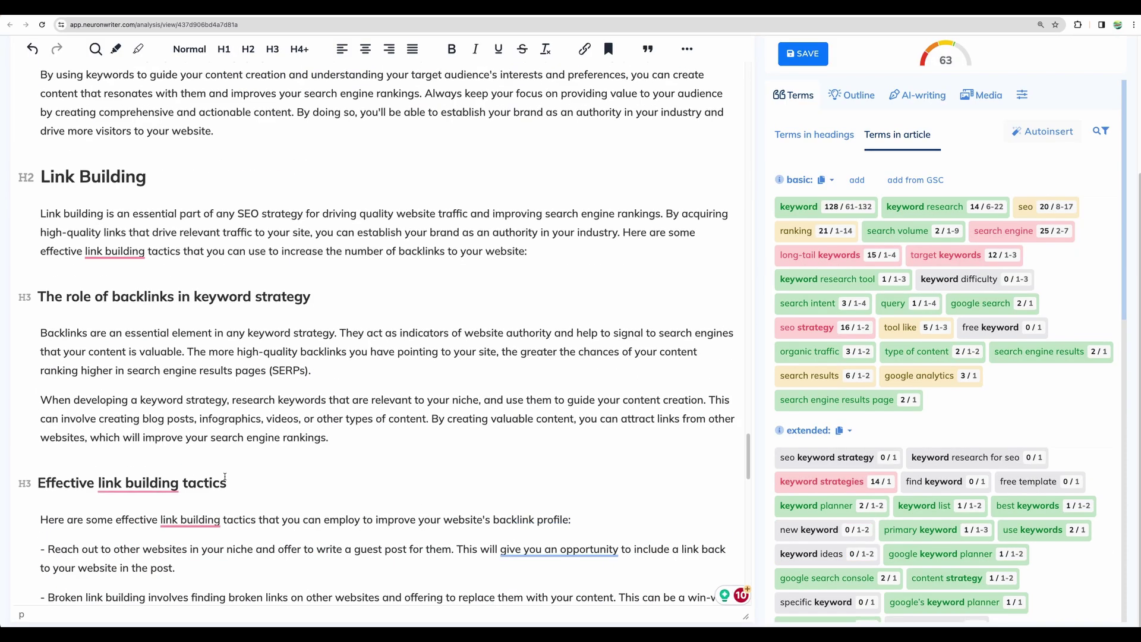
- Scroll back up to the top of the Keyword Strategies article
scroll(225, 477, up, 20)
scroll(416, 379, up, 15)
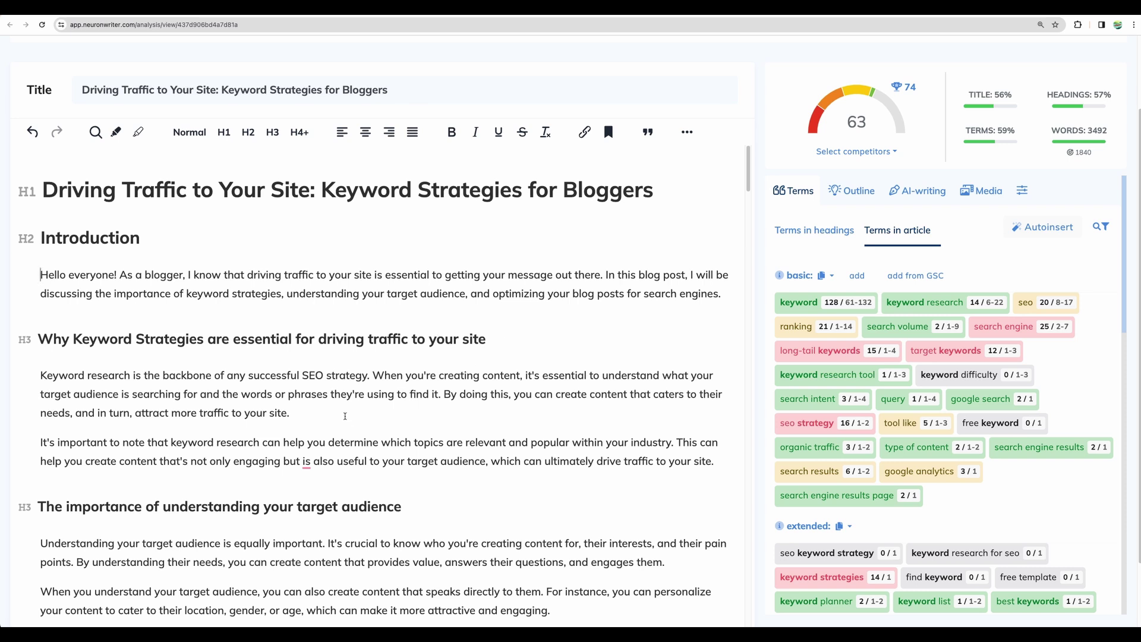
scroll(338, 425, up, 3)
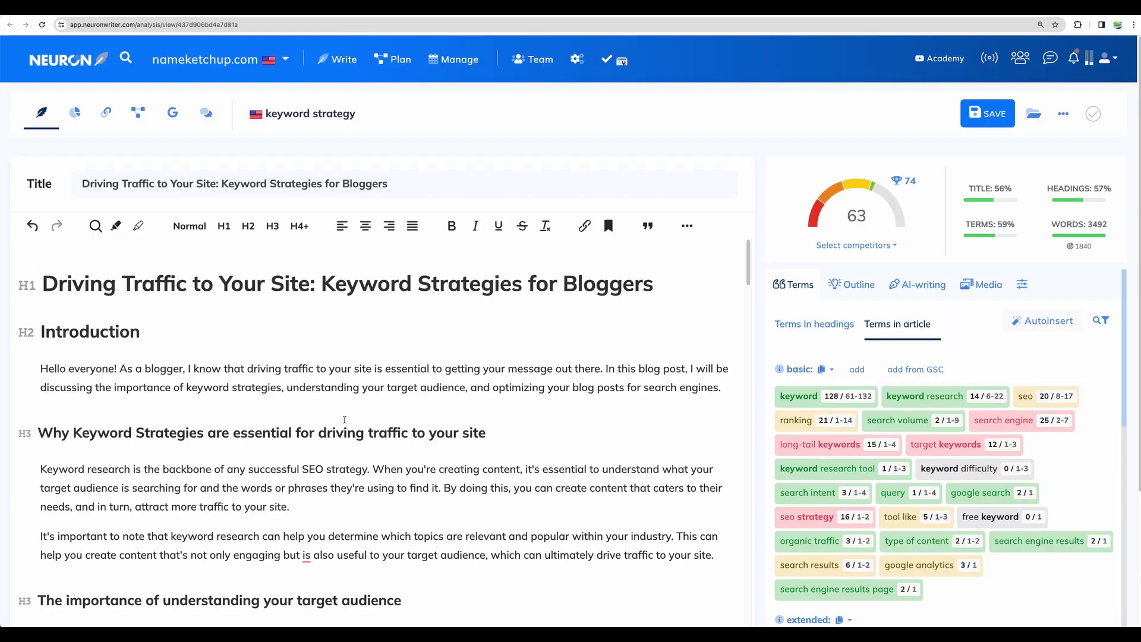
scroll(344, 420, down, 3)
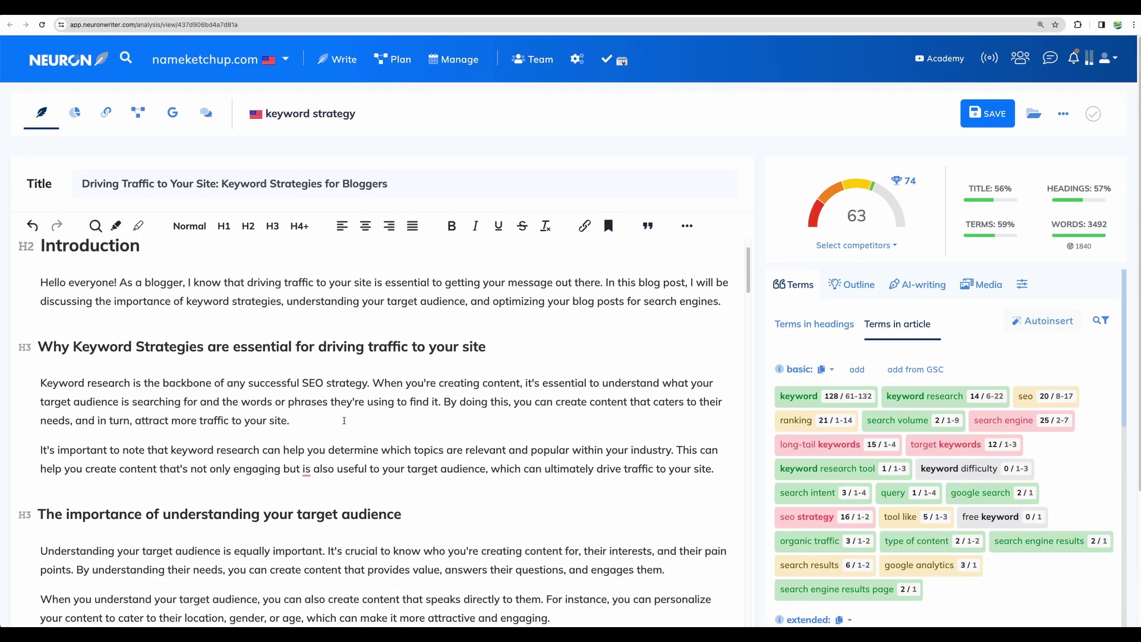
scroll(345, 420, up, 2)
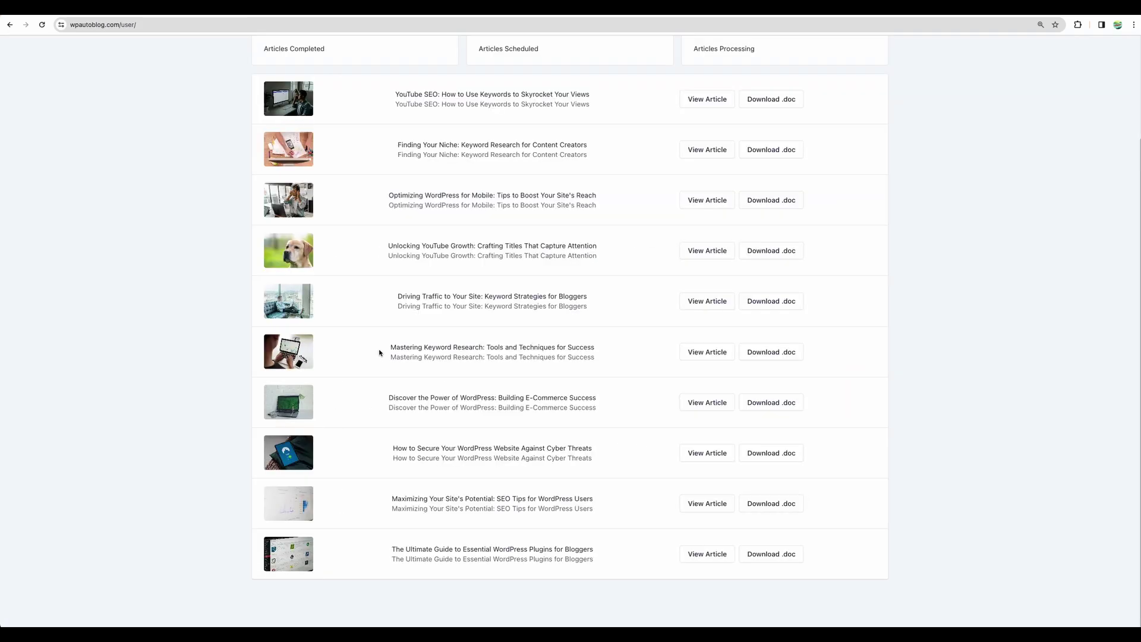
scroll(376, 349, up, 3)
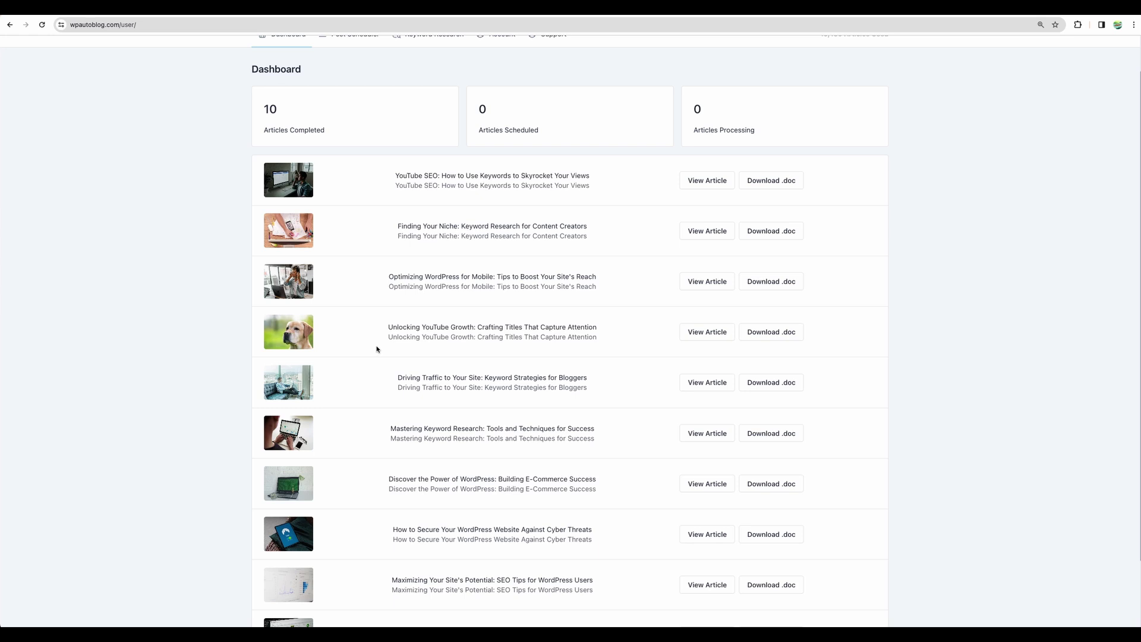
- Open 'The Ultimate Guide to Essential WordPress Plugins for Bloggers' in WP AutoBlog and select its content
scroll(371, 339, down, 2)
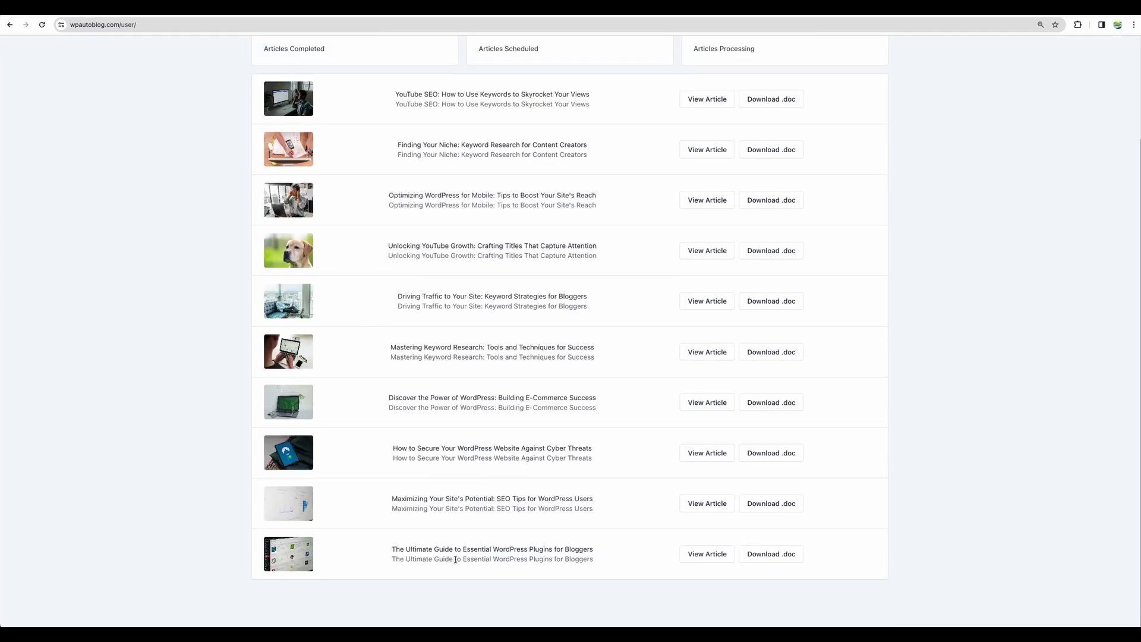
click(705, 555)
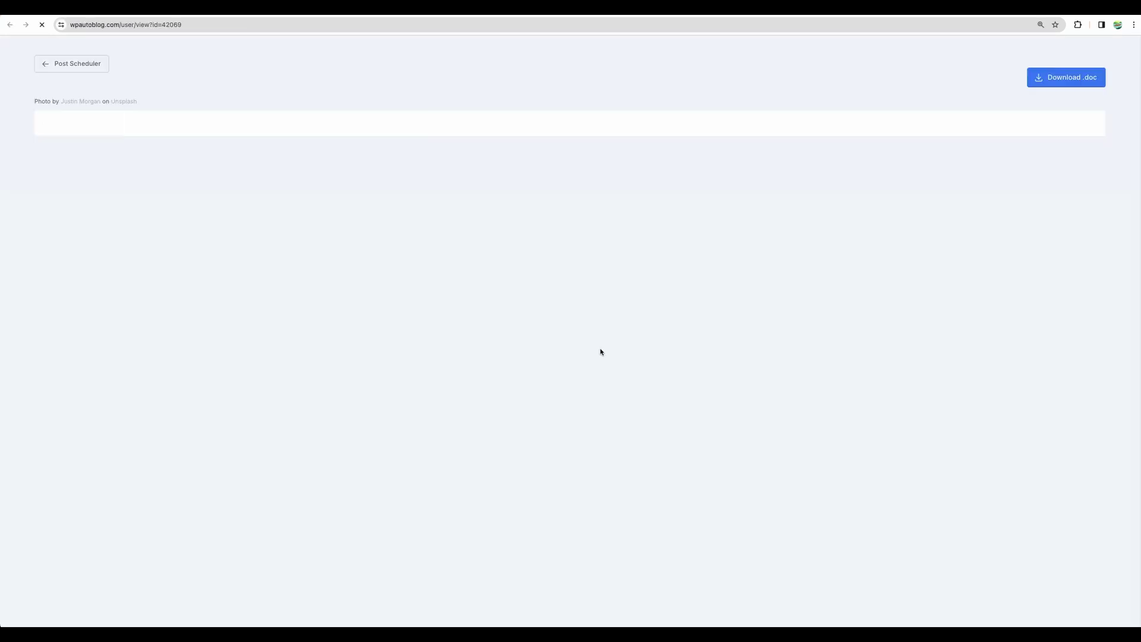
drag(72, 449, 253, 447)
scroll(253, 446, down, 1)
scroll(254, 445, down, 3)
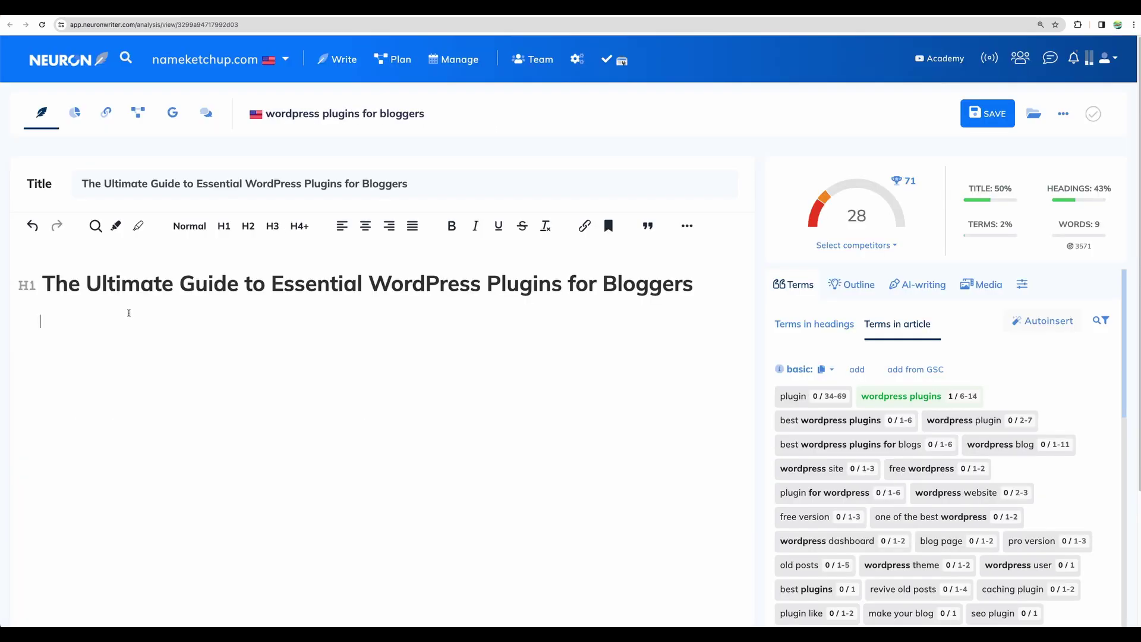
key(ctrl+v)
scroll(129, 312, up, 15)
drag(391, 284, 506, 284)
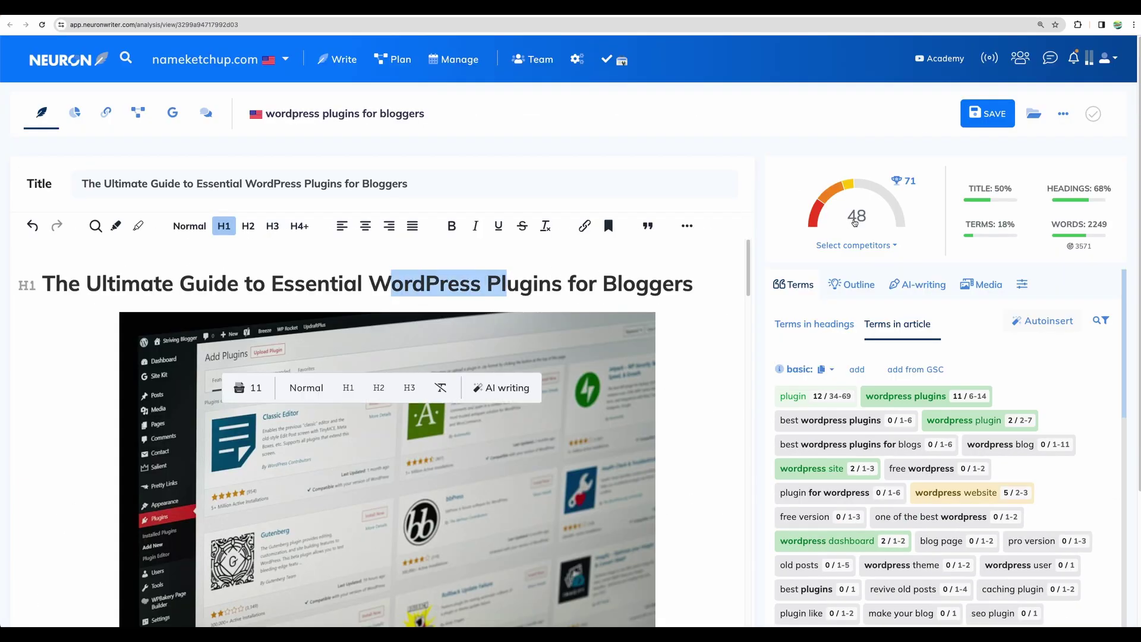
key(ctrl+Tab)
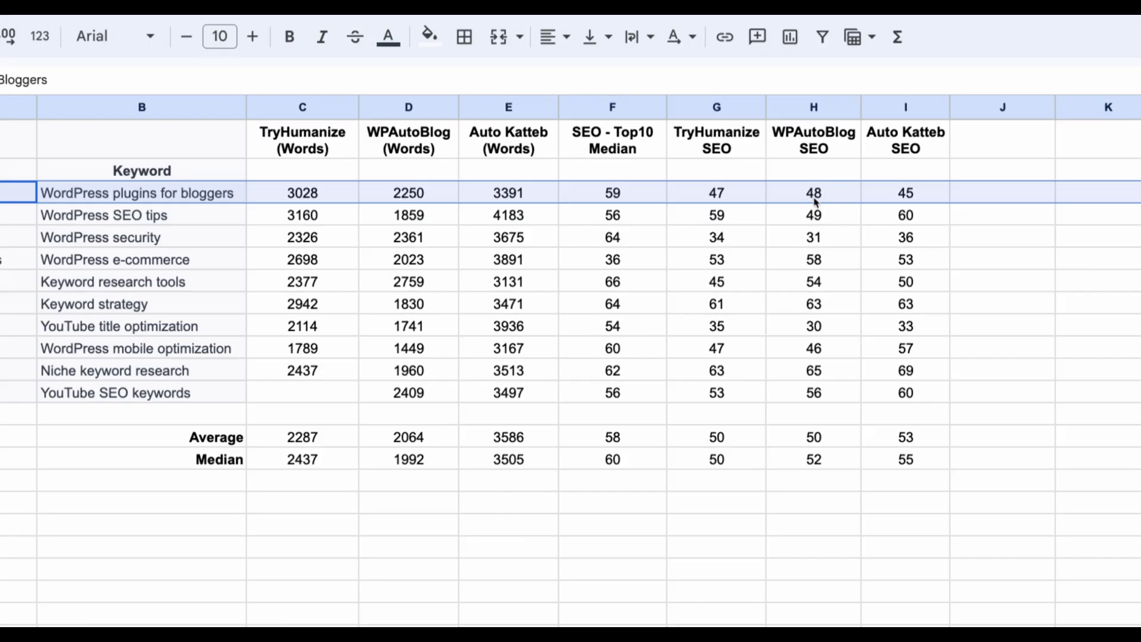
key(ctrl+shift+Tab)
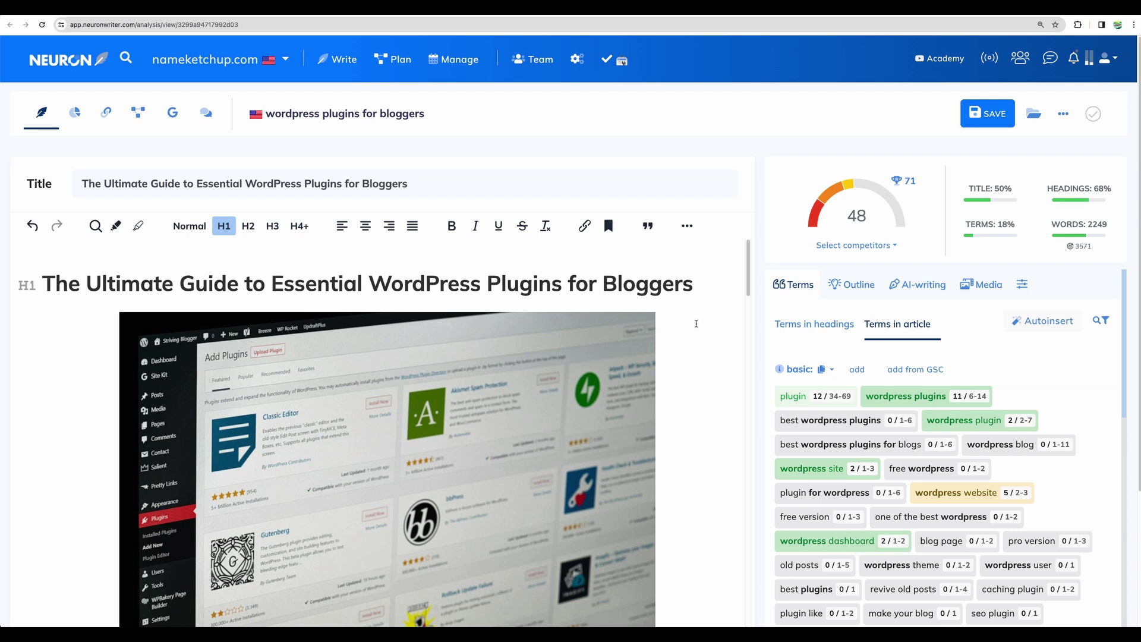
scroll(695, 328, down, 2)
scroll(693, 333, up, 1)
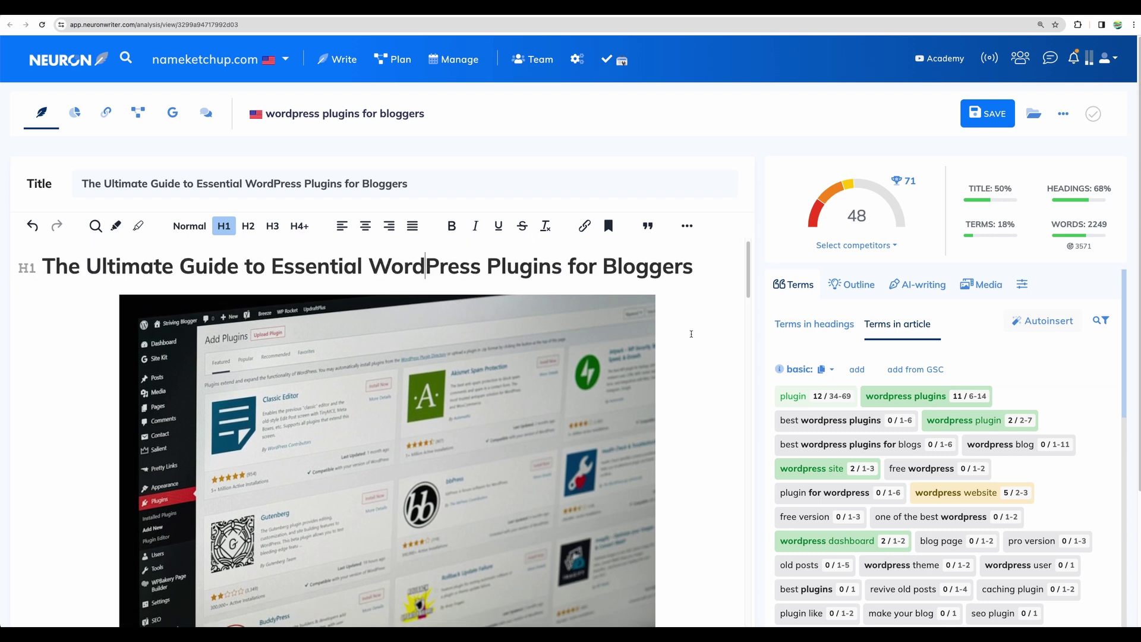
scroll(689, 339, down, 1)
scroll(688, 339, down, 2)
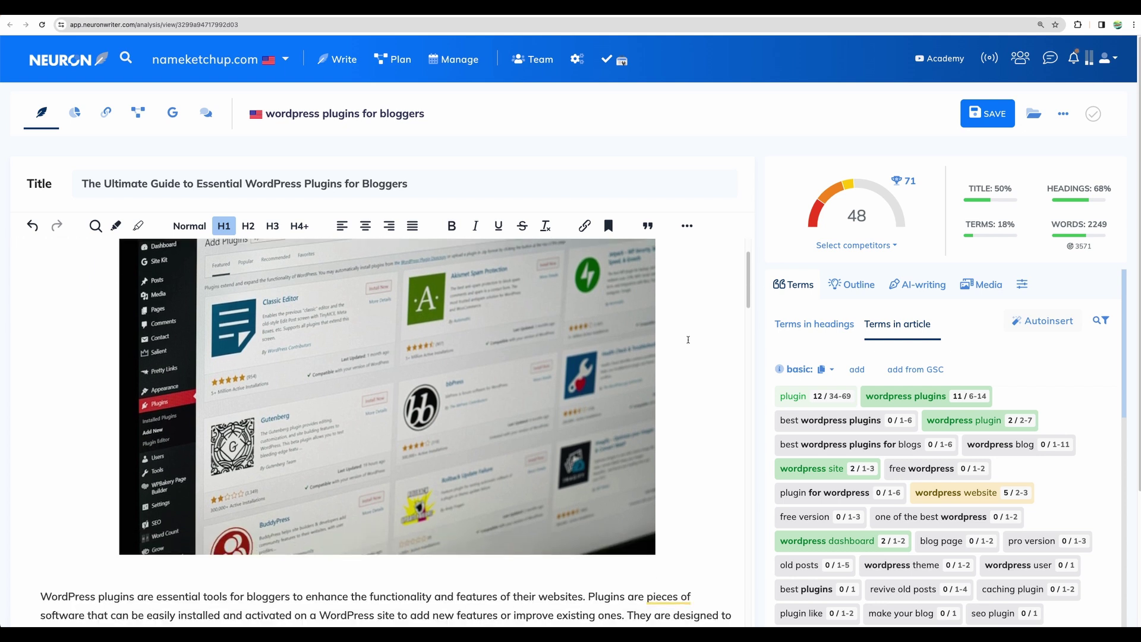
scroll(688, 340, up, 3)
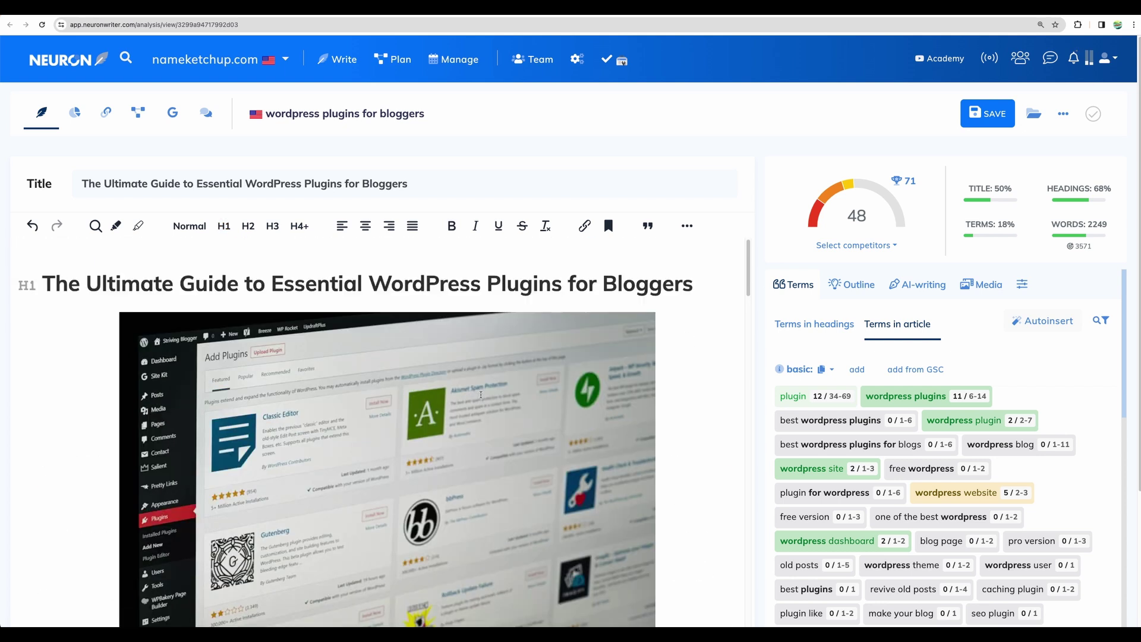
click(482, 398)
scroll(482, 398, down, 15)
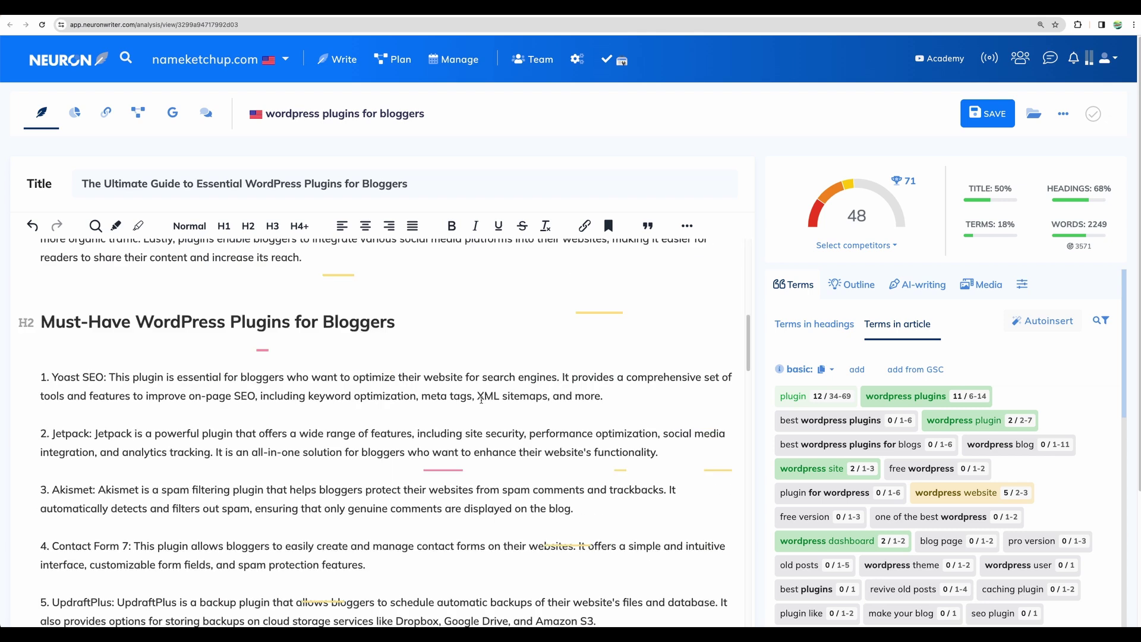
click(181, 271)
scroll(291, 334, down, 3)
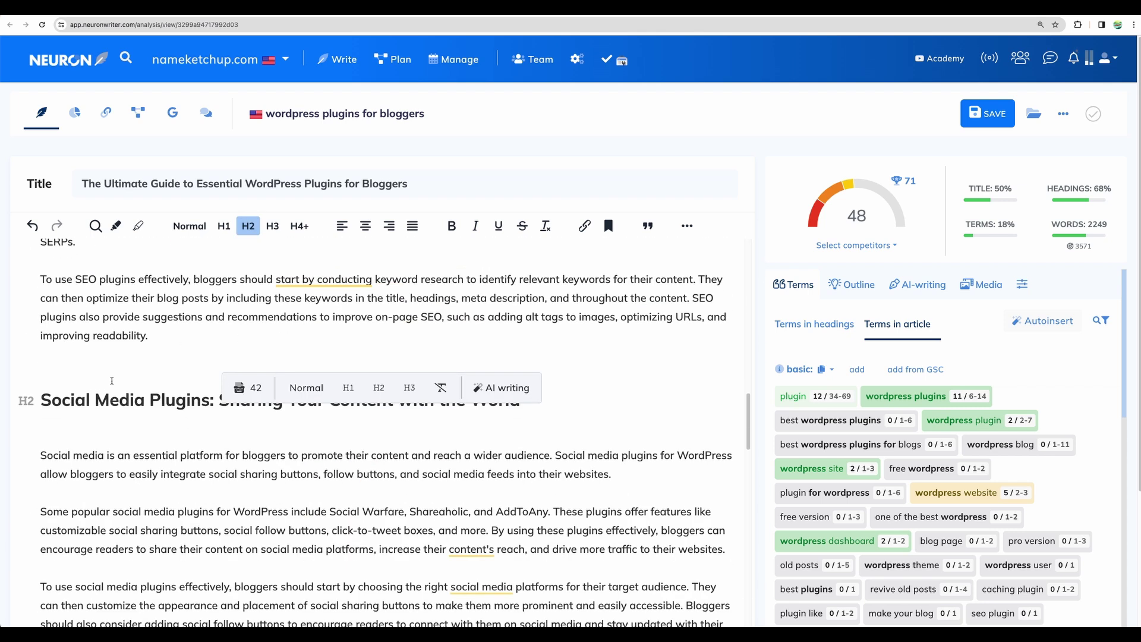
scroll(148, 333, down, 10)
click(149, 321)
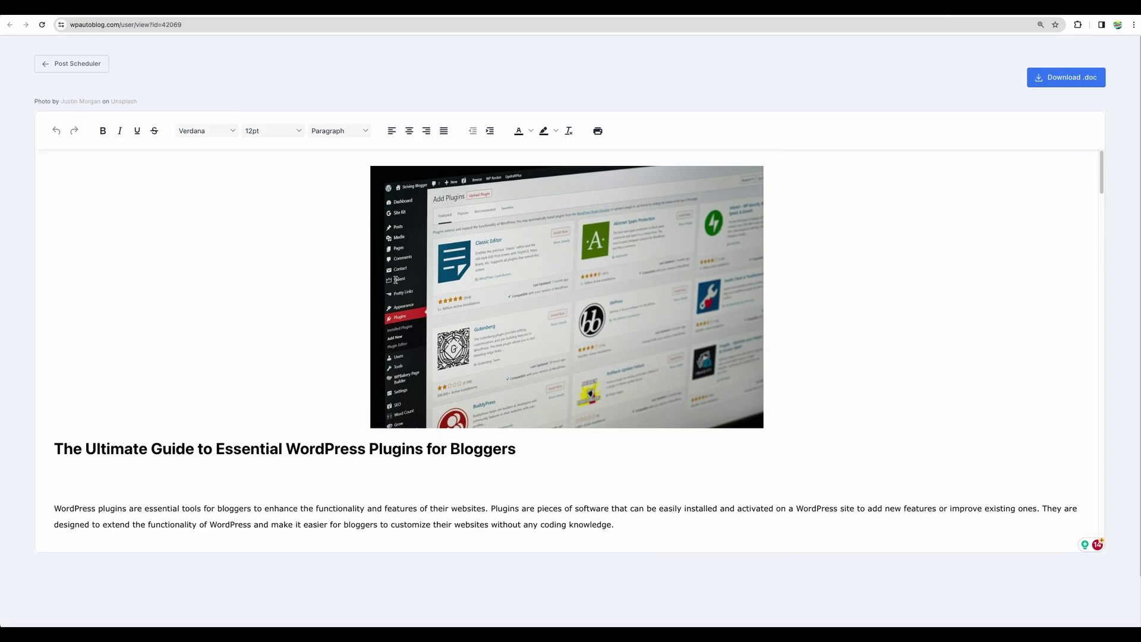
scroll(371, 294, down, 15)
scroll(371, 293, down, 15)
scroll(396, 296, down, 1)
click(543, 333)
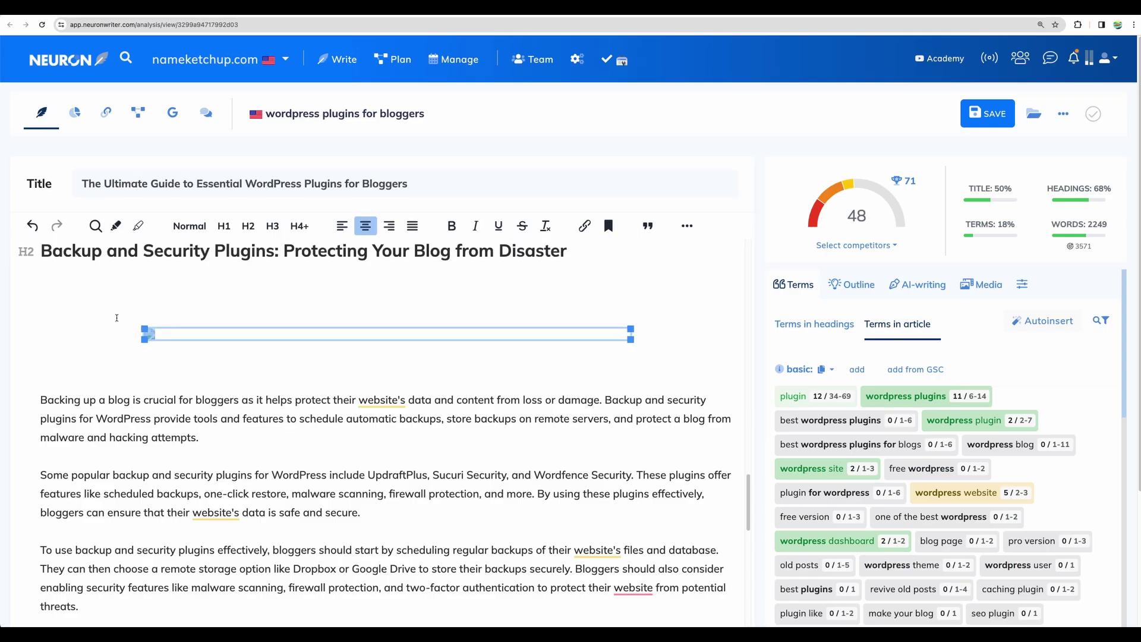
click(116, 317)
scroll(352, 302, down, 10)
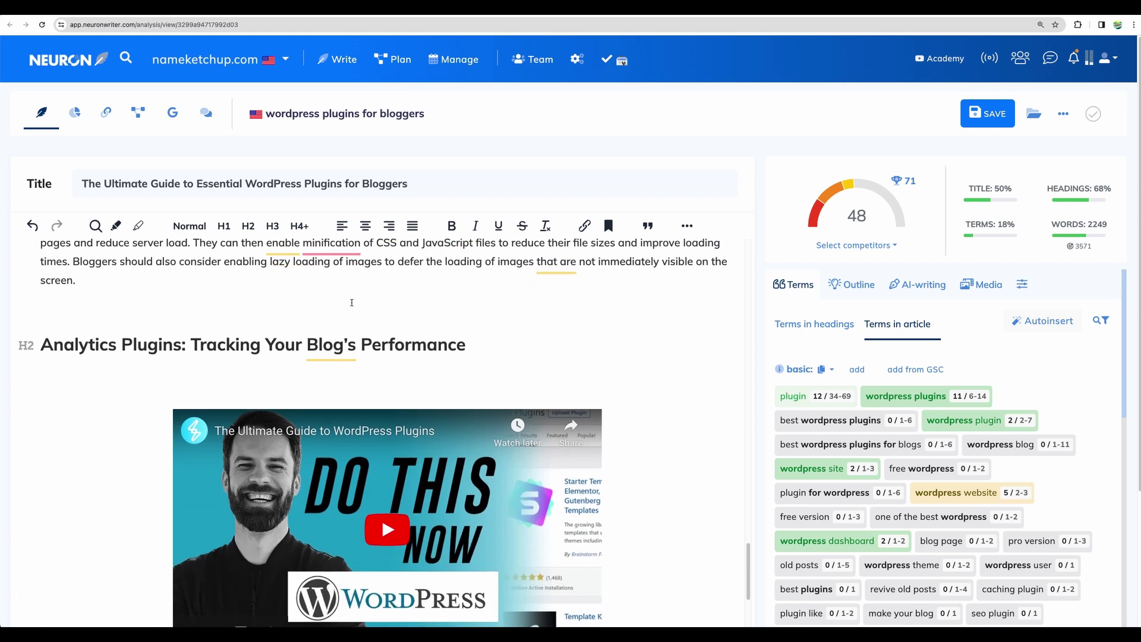
scroll(352, 303, down, 1)
drag(148, 257, 345, 257)
click(362, 292)
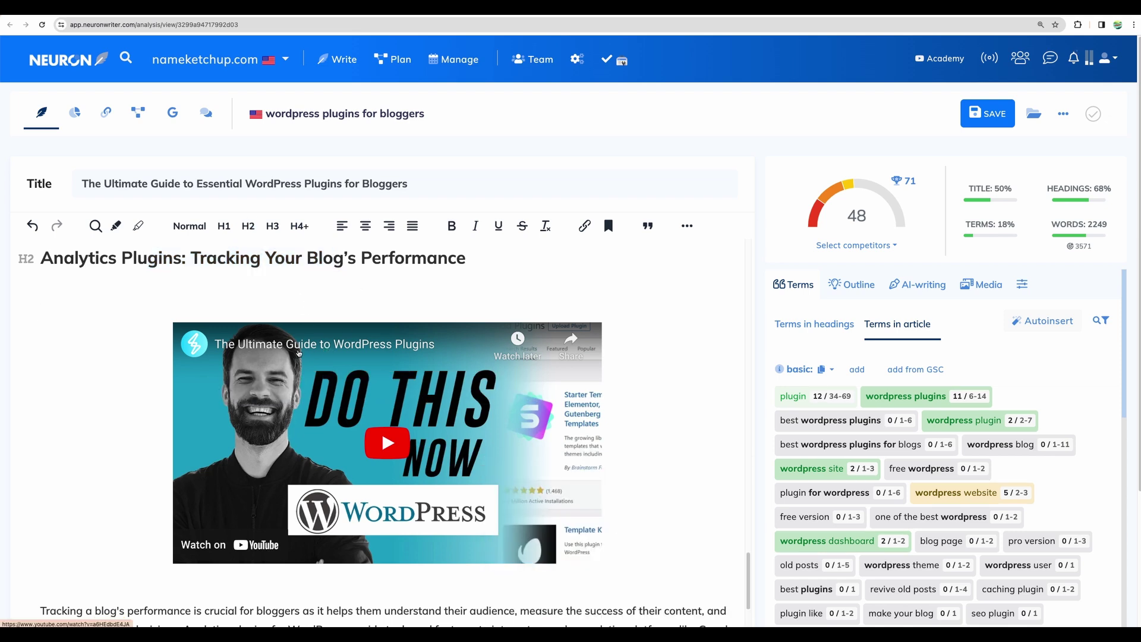
scroll(384, 353, down, 10)
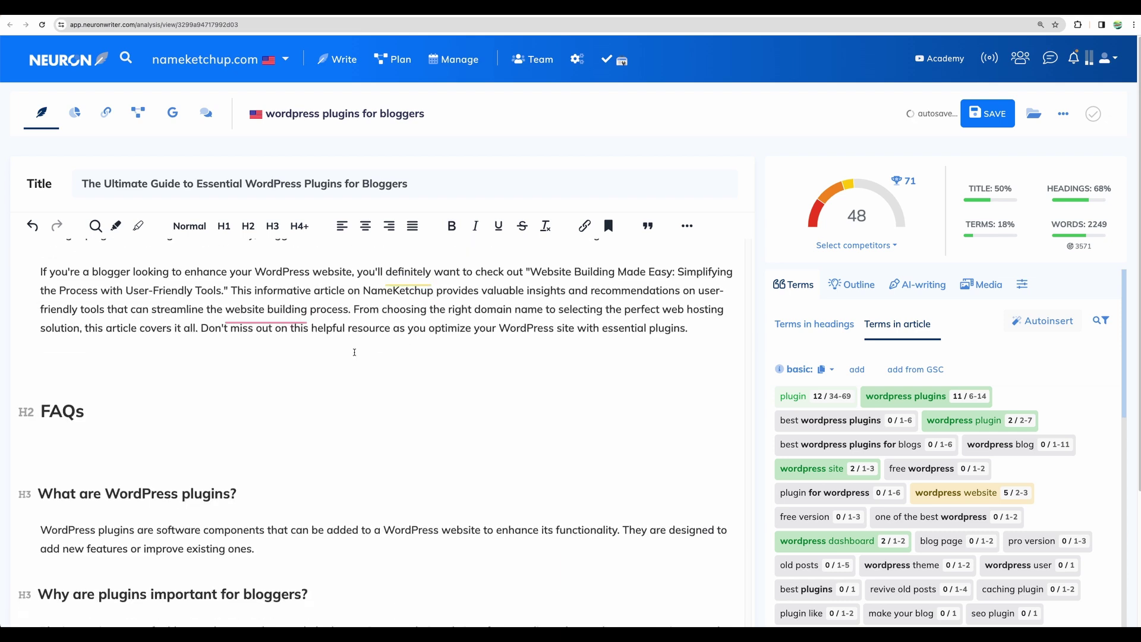
scroll(60, 262, up, 2)
drag(40, 251, 238, 333)
click(136, 387)
scroll(140, 393, down, 1)
scroll(140, 393, down, 1)
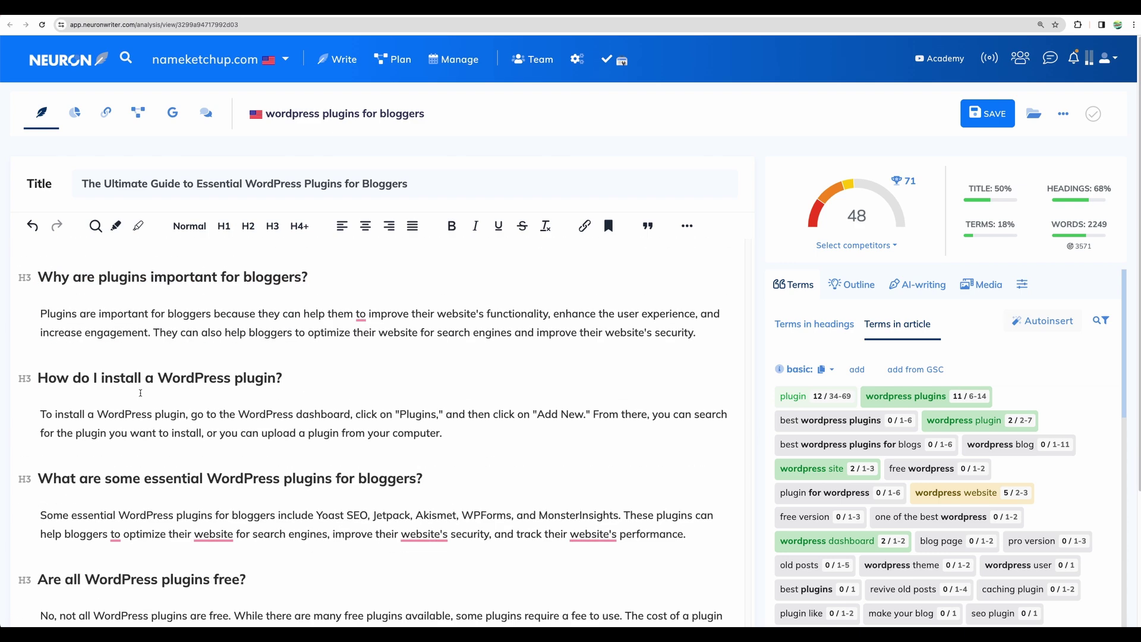
scroll(230, 434, down, 3)
scroll(230, 432, up, 20)
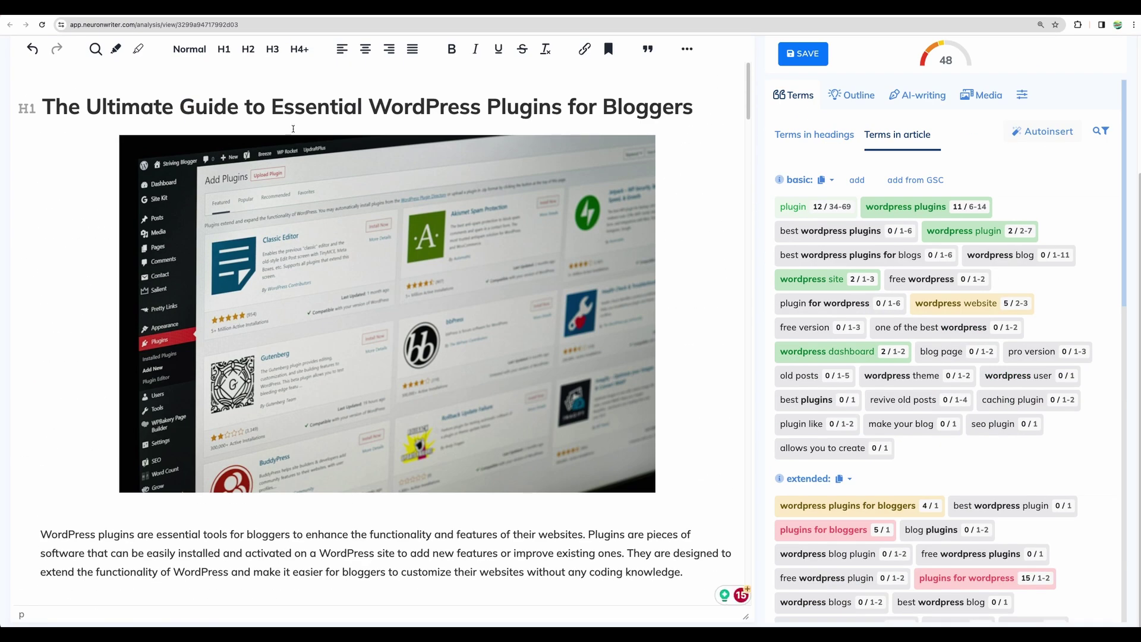
click(295, 107)
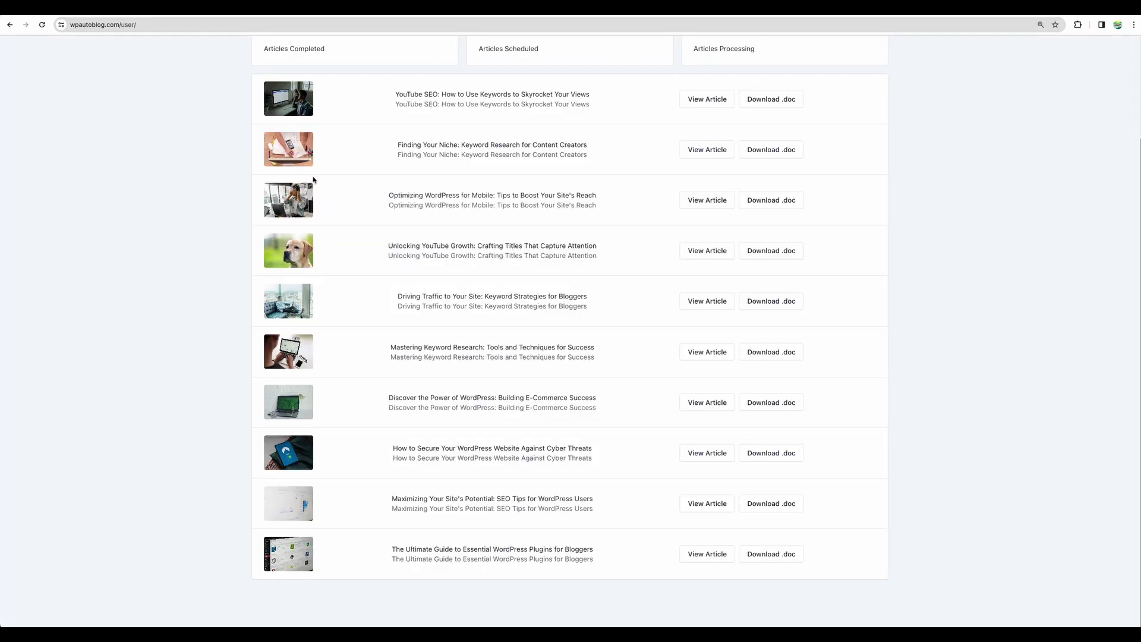
- Preview the Unlocking YouTube Growth and Mastering Keyword Research articles, returning to the dashboard each time
scroll(352, 270, up, 2)
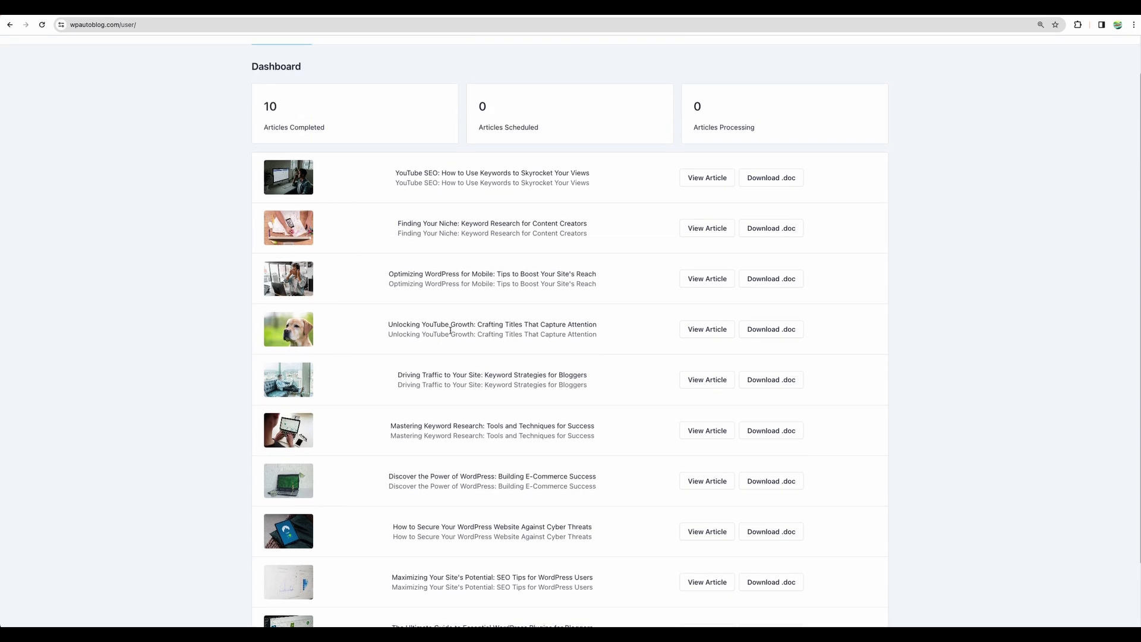
click(706, 330)
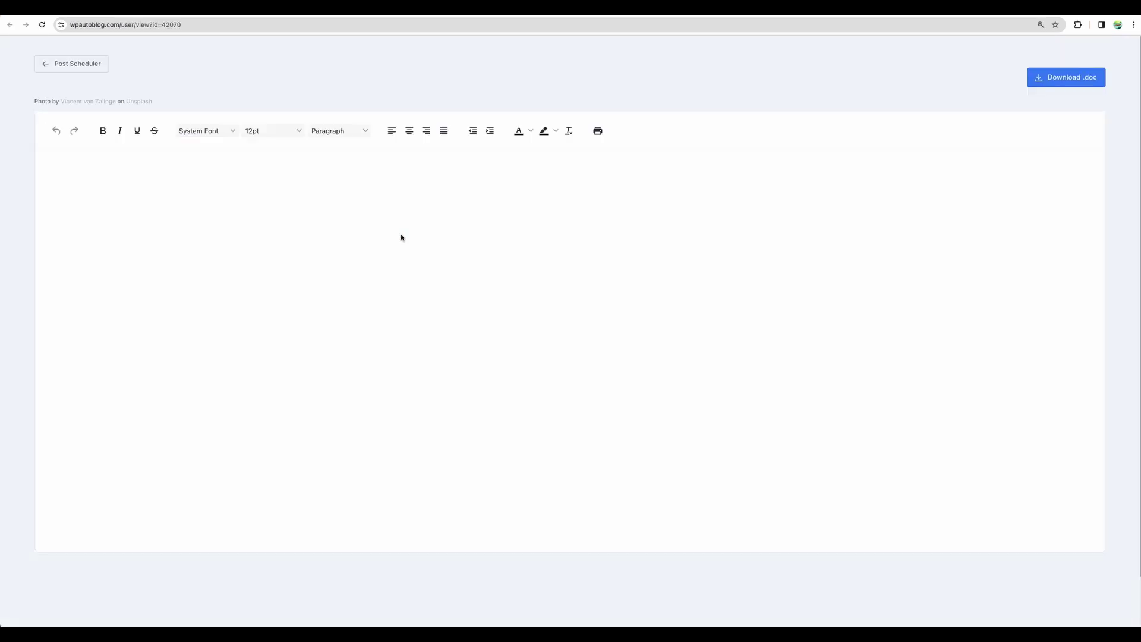
scroll(400, 239, down, 10)
key(alt+Left)
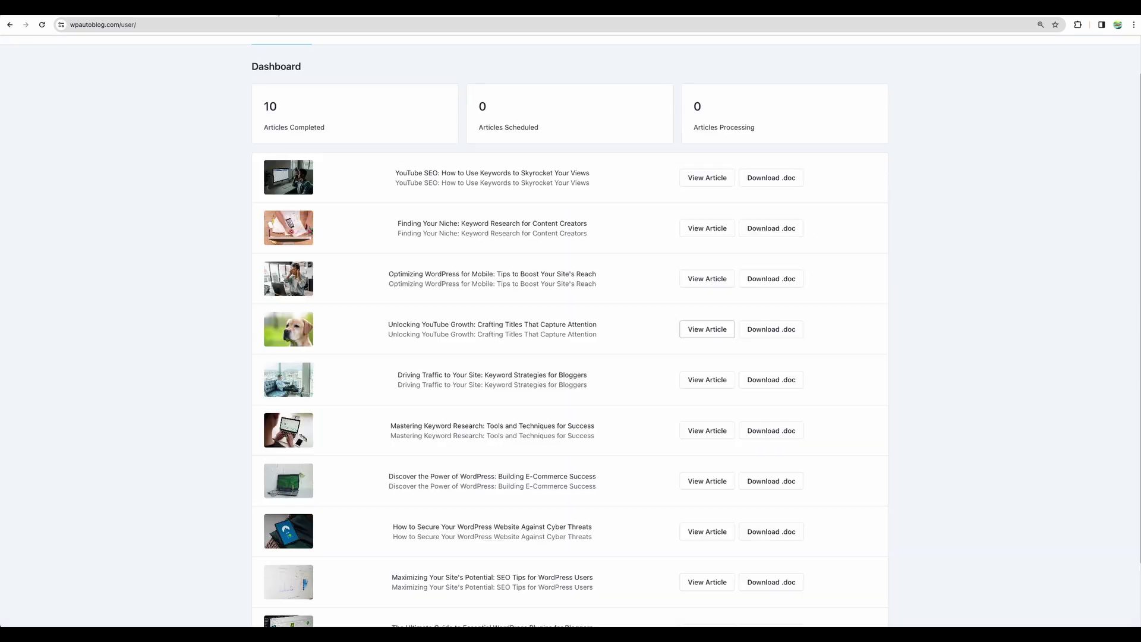
scroll(364, 391, down, 2)
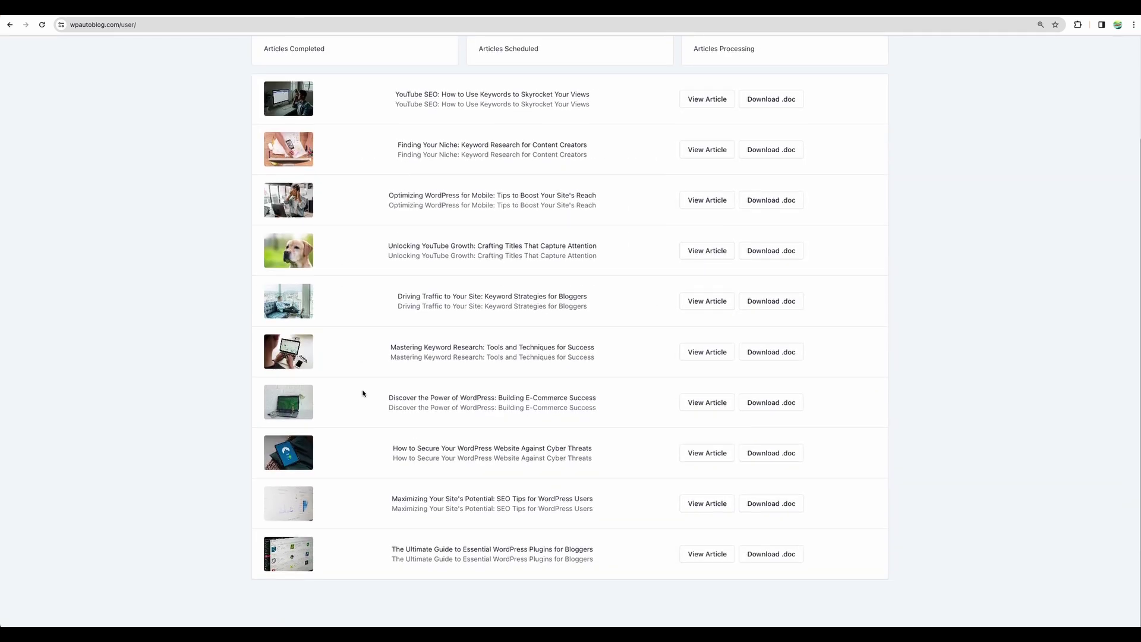
click(376, 357)
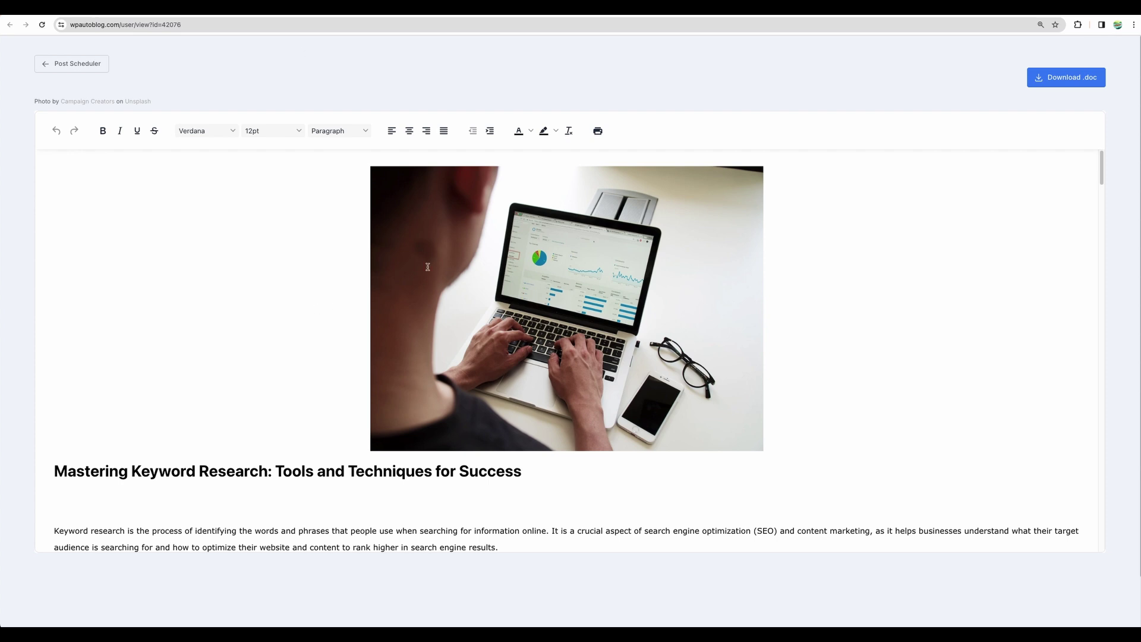
scroll(297, 318, down, 15)
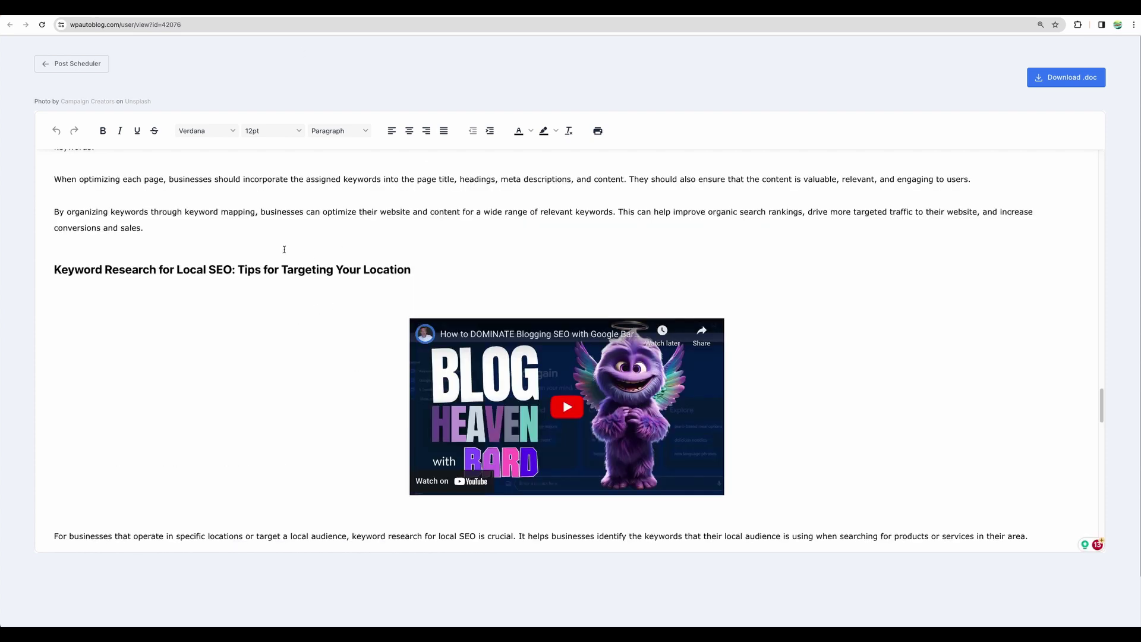
scroll(286, 399, down, 2)
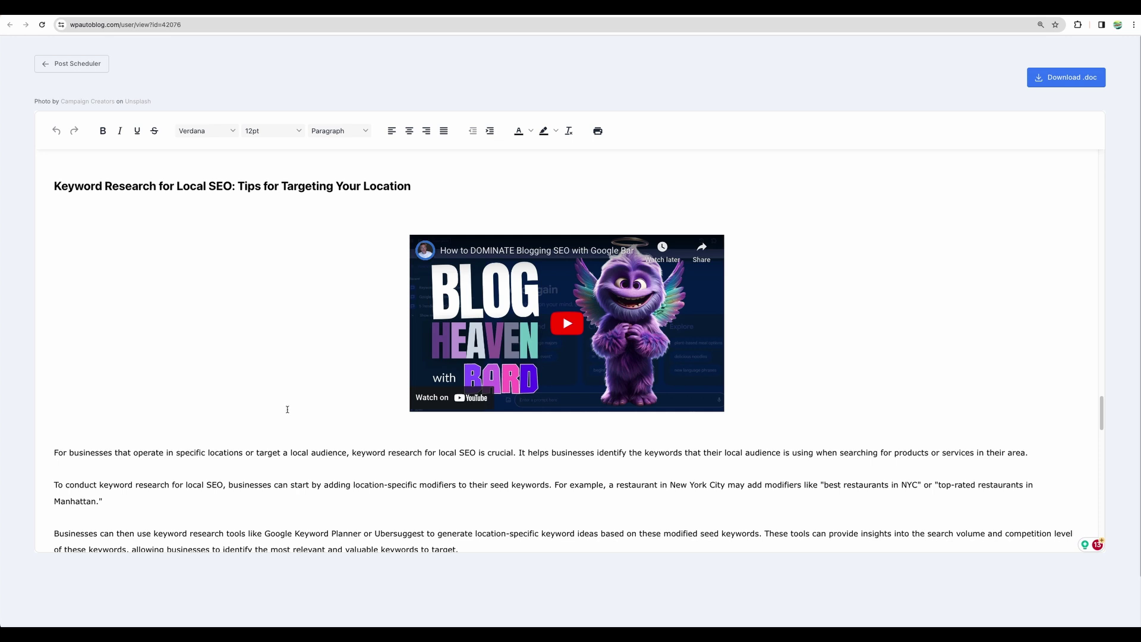
key(alt+Left)
- Open 'Finding Your Niche: Keyword Research for Content Creators' and scroll down to its FAQs
scroll(357, 366, up, 3)
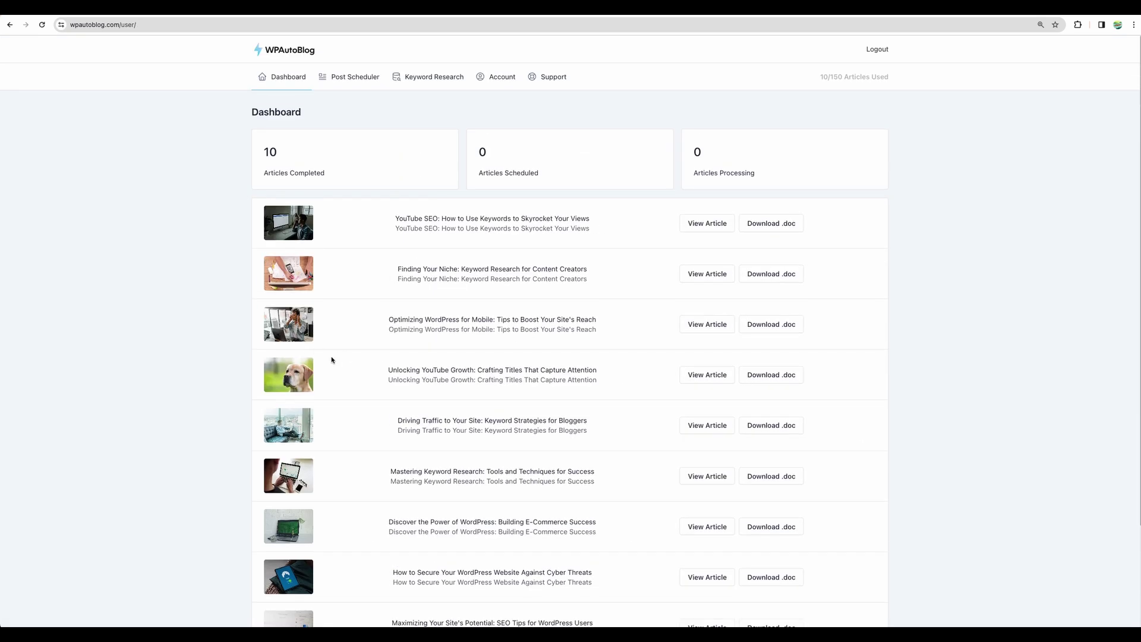
drag(398, 269, 706, 274)
click(706, 273)
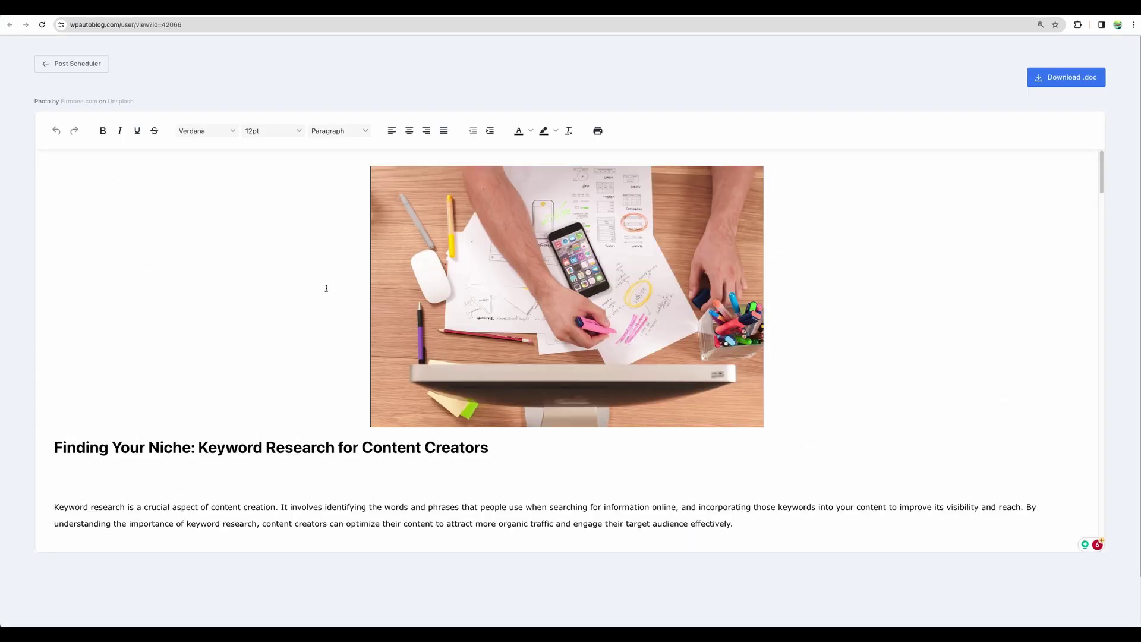
scroll(327, 289, down, 10)
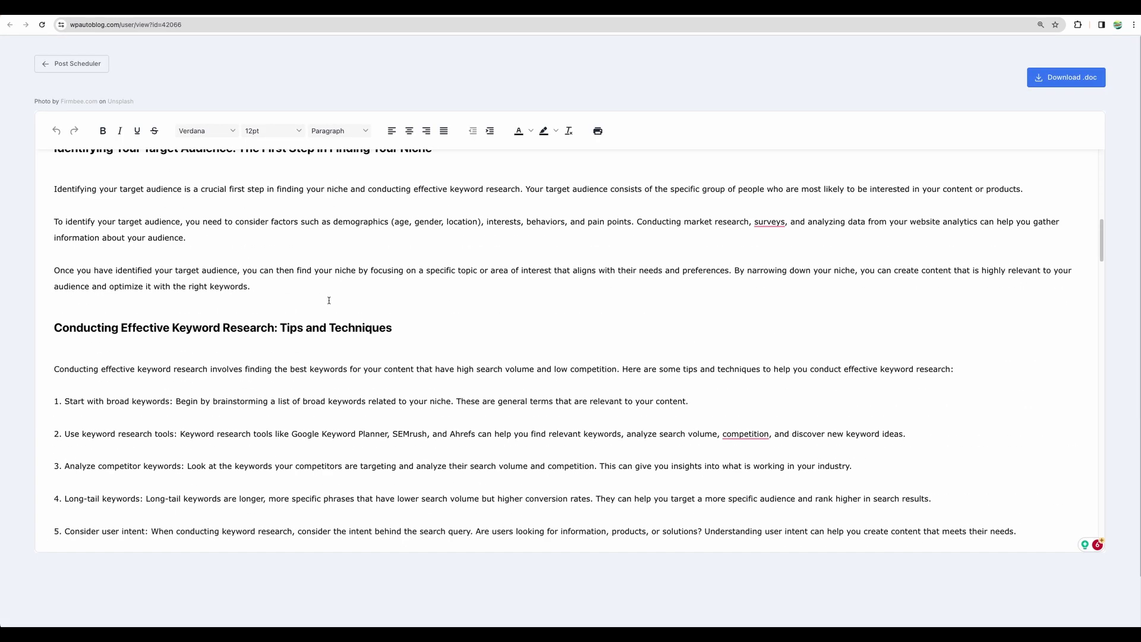
scroll(329, 300, down, 10)
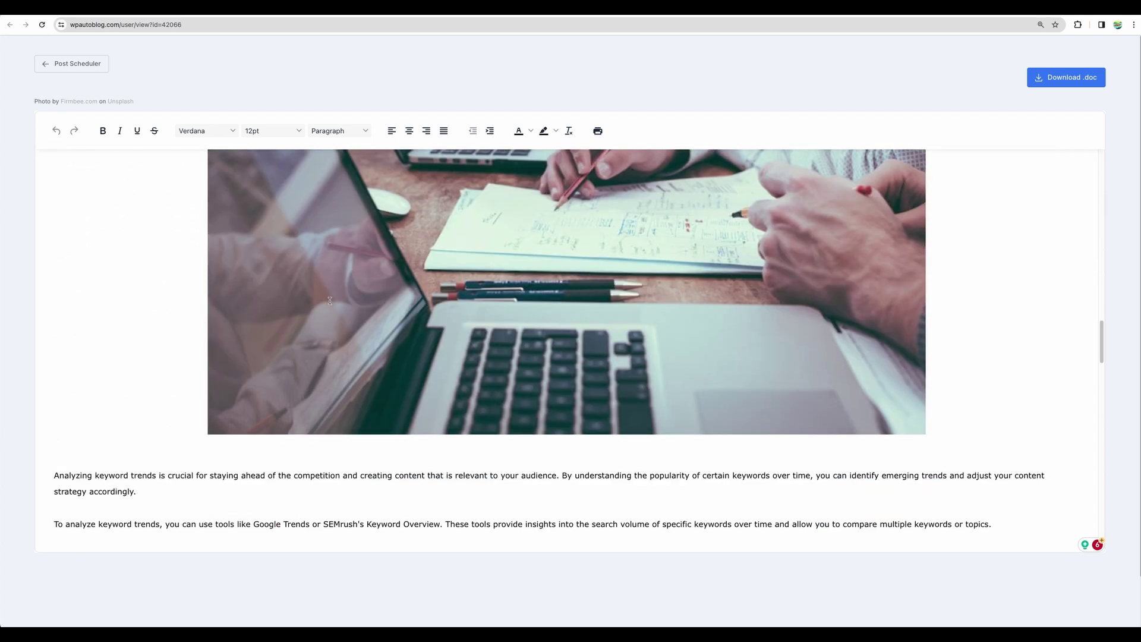
scroll(154, 345, down, 10)
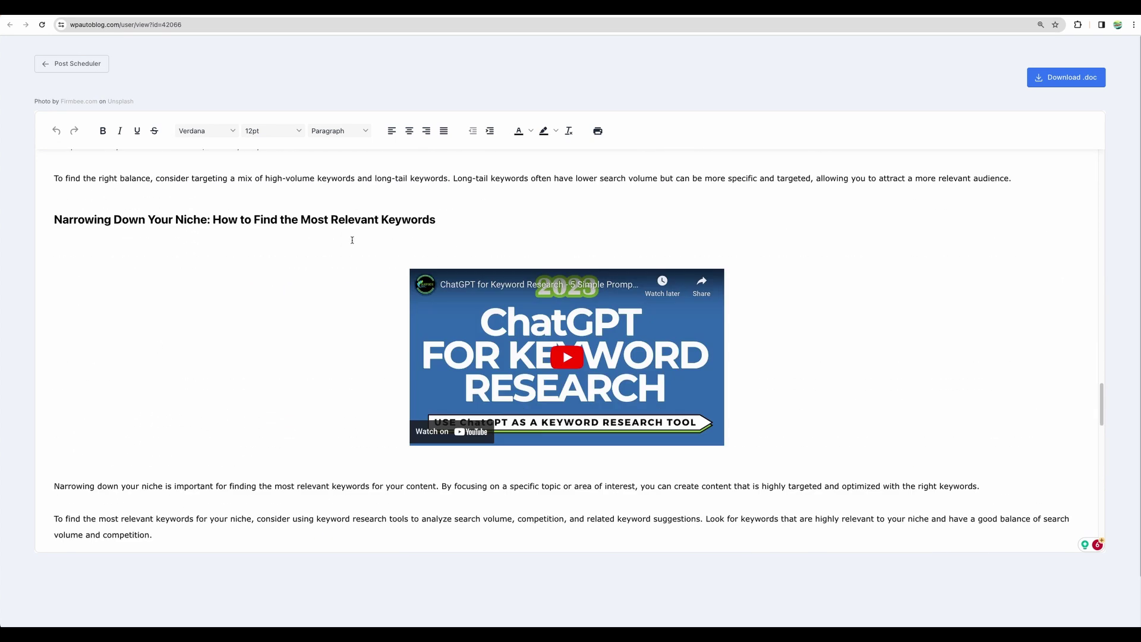
drag(292, 219, 386, 220)
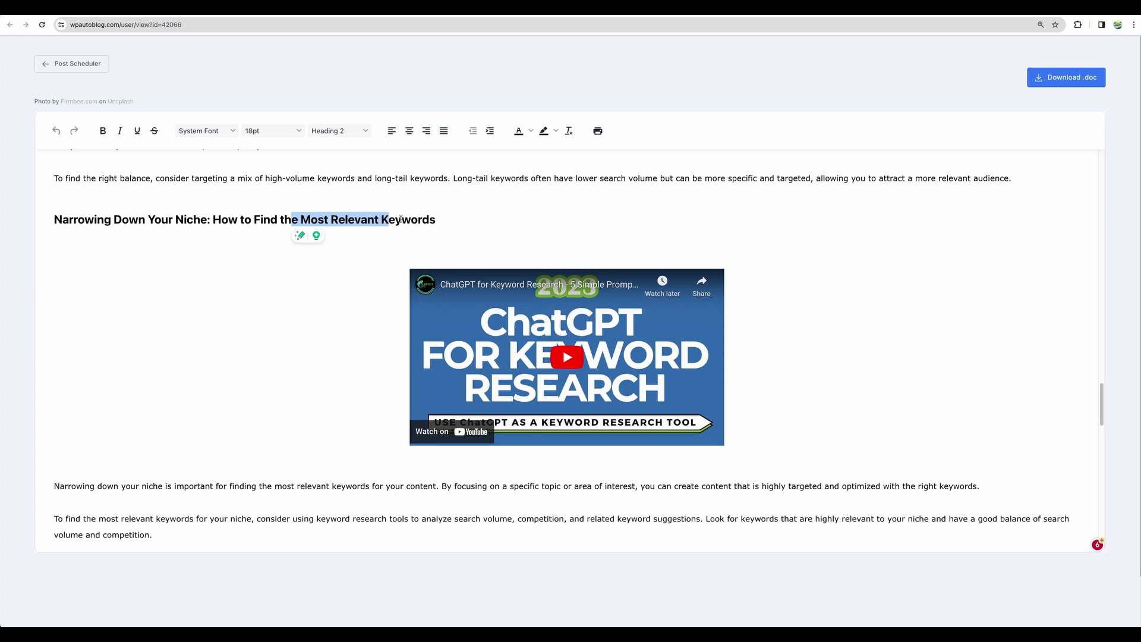
click(402, 219)
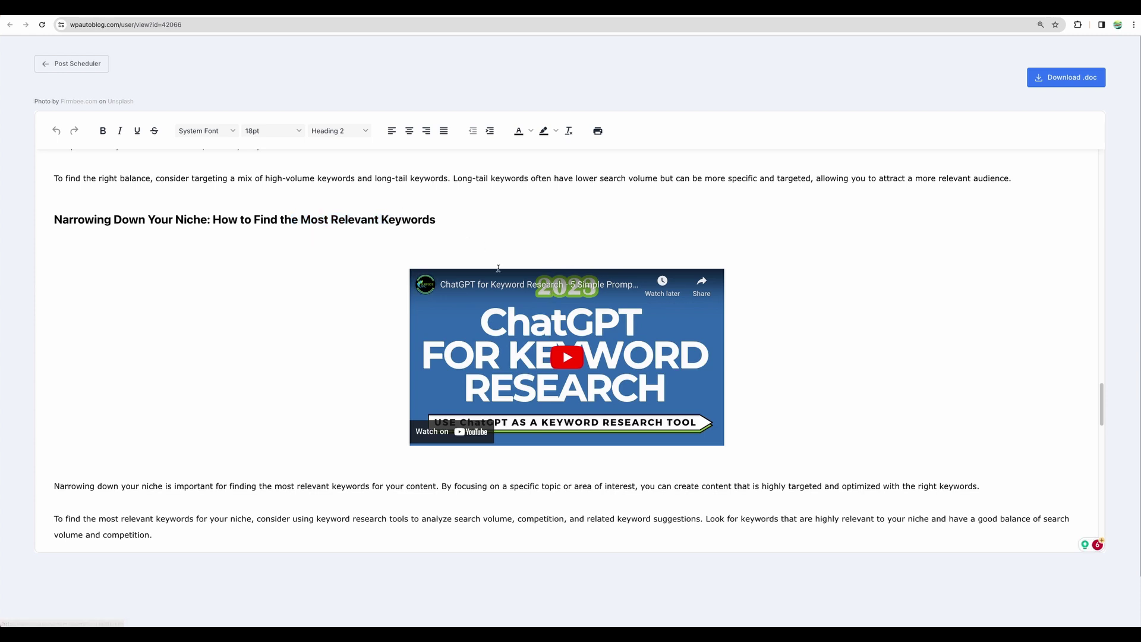
scroll(352, 375, down, 15)
scroll(351, 375, down, 10)
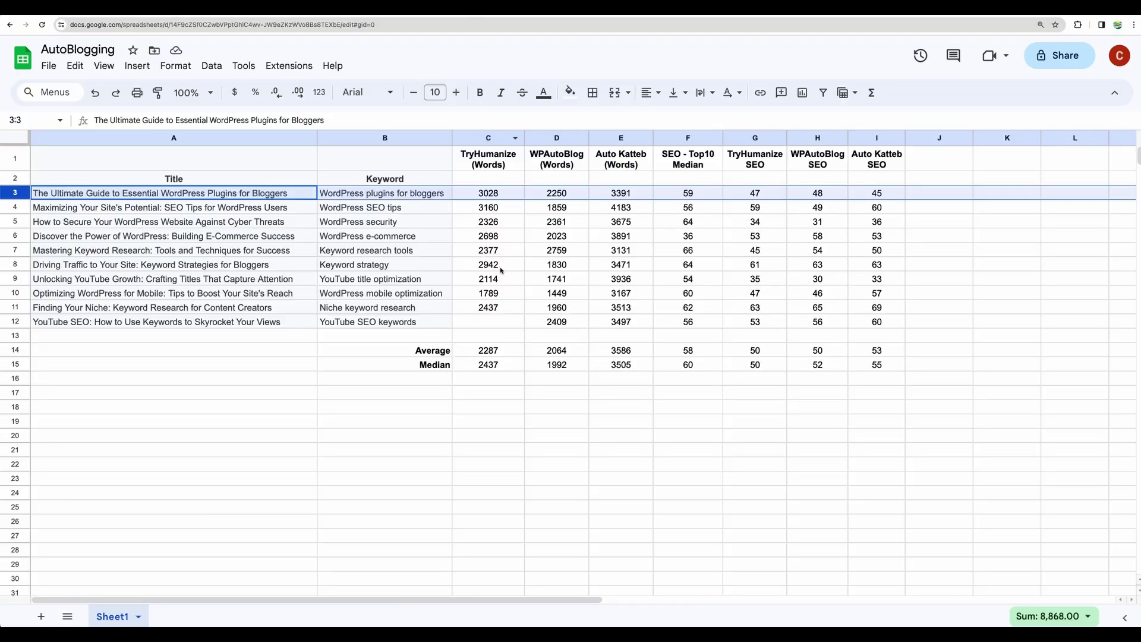
- Enter =(SUM(C3:C12))/10 in C14 as the TryHumanize word-count average
click(498, 267)
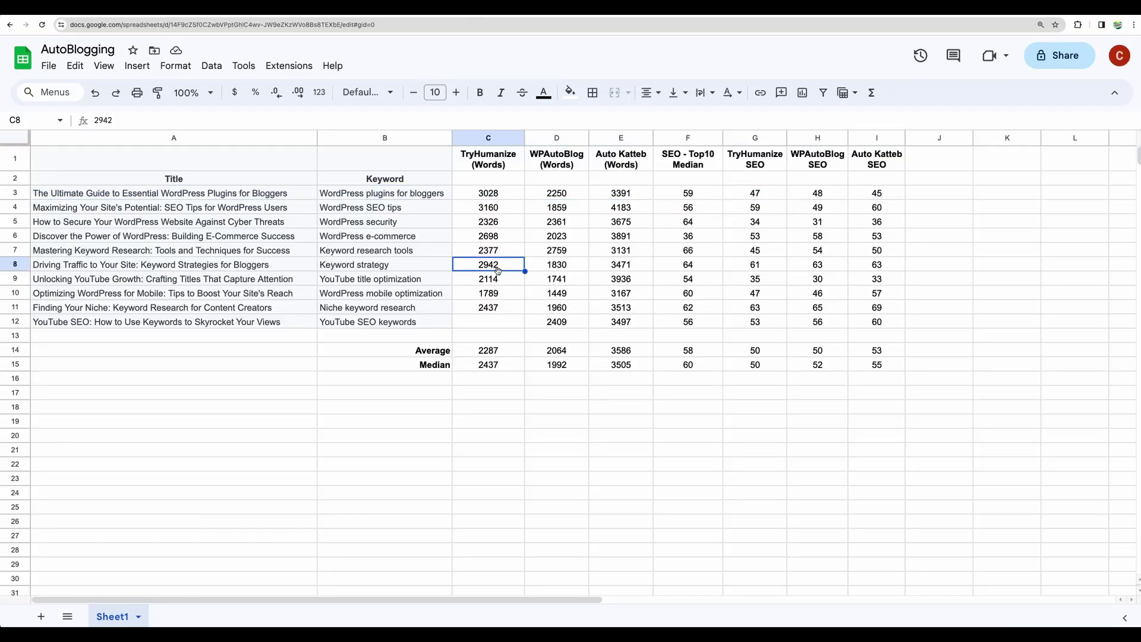
drag(488, 159, 643, 364)
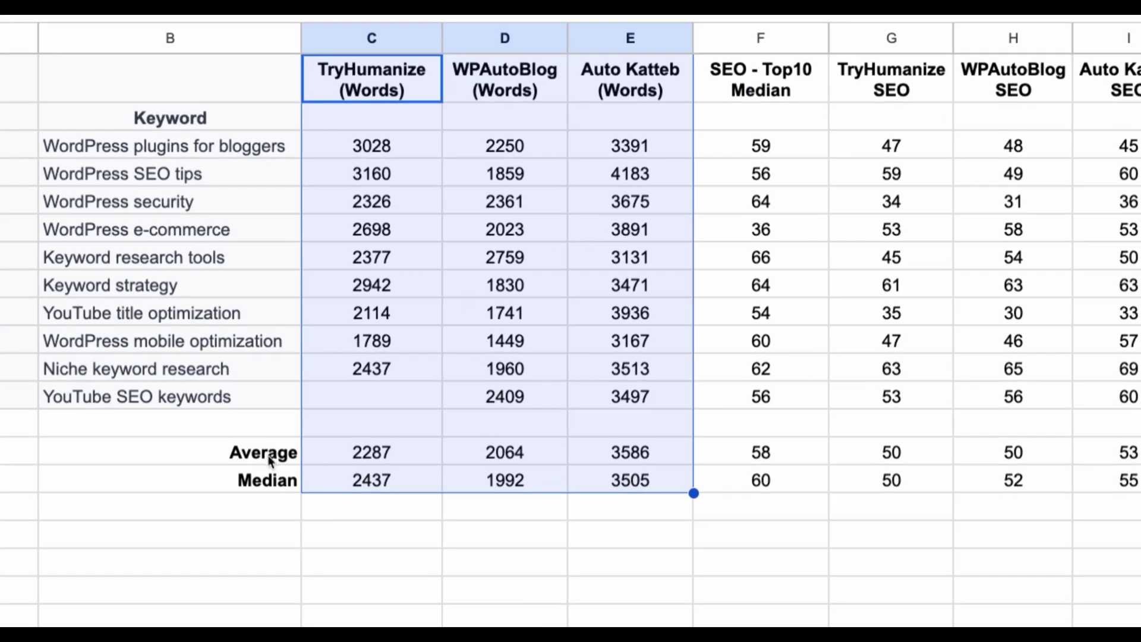
click(271, 460)
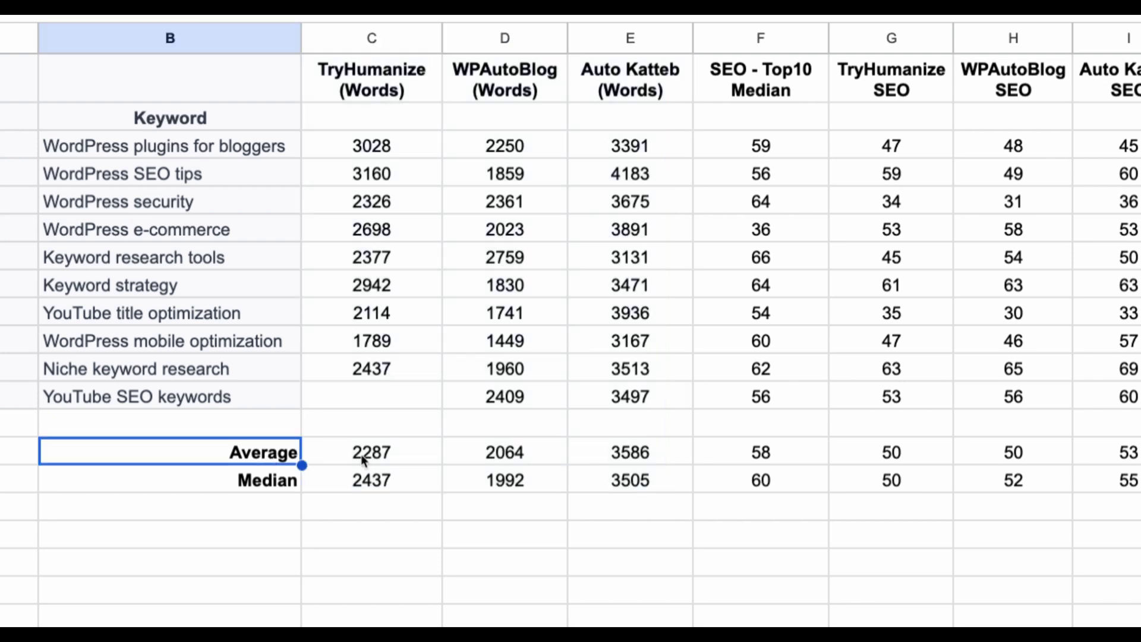
double_click(364, 453)
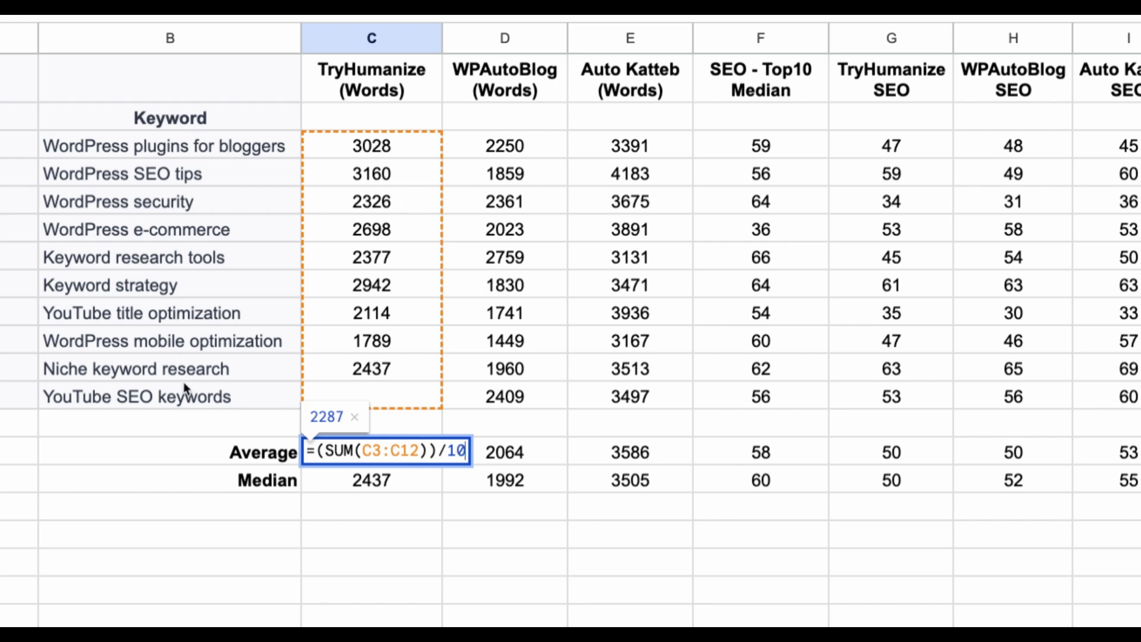
click(285, 486)
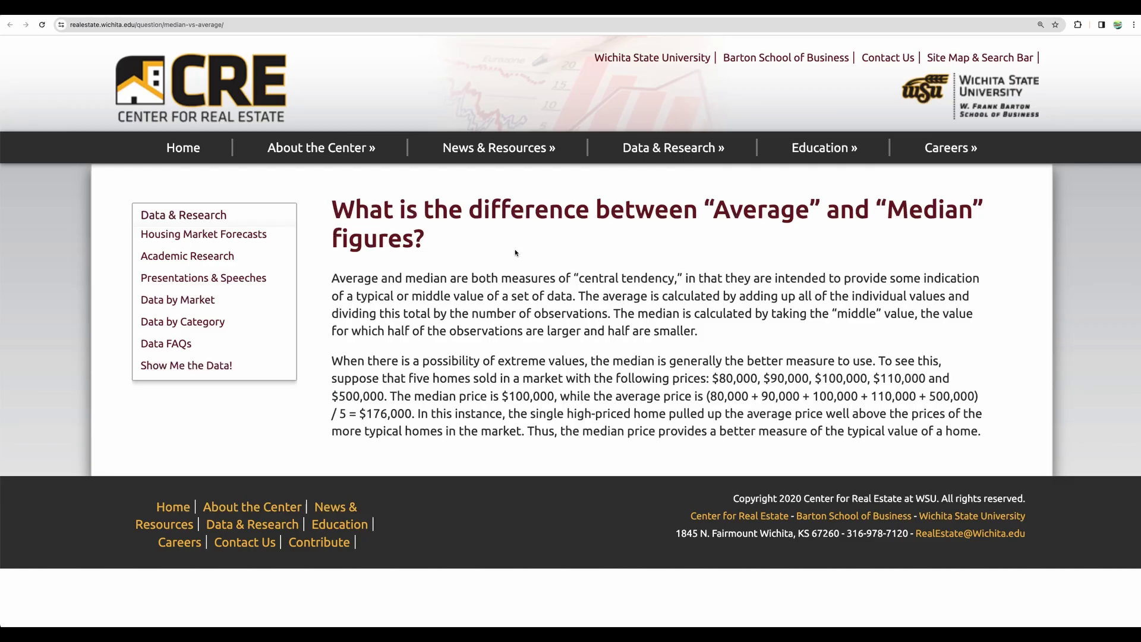
- Highlight the CRE page's average-versus-median heading and $500,000 outlier, then return to the sheet
triple_click(507, 250)
click(326, 189)
triple_click(481, 254)
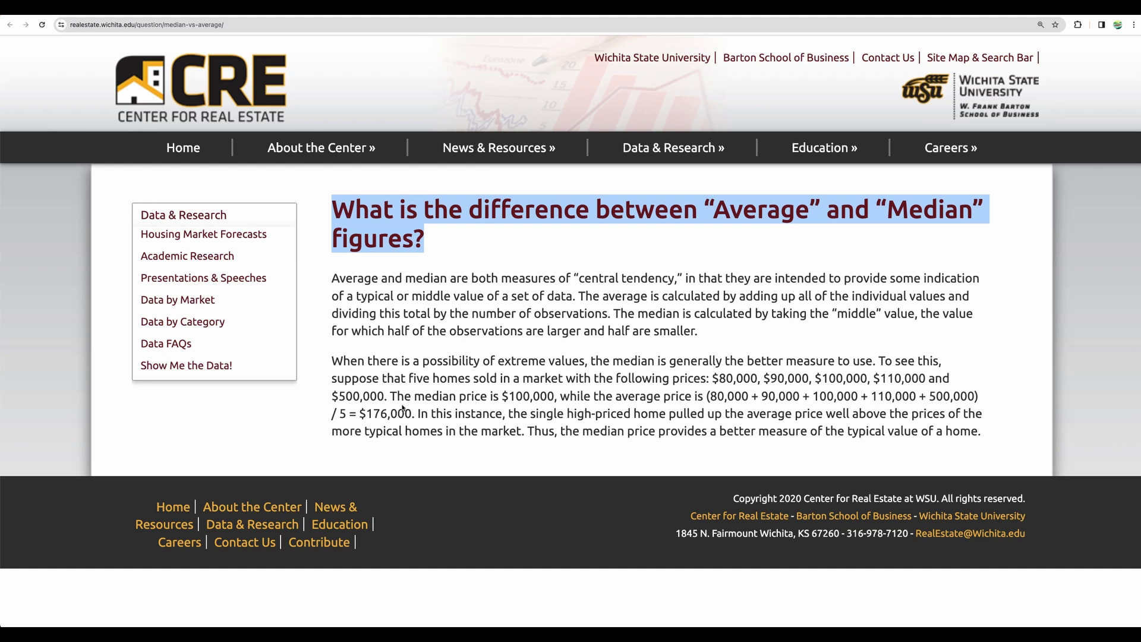
drag(333, 396, 387, 399)
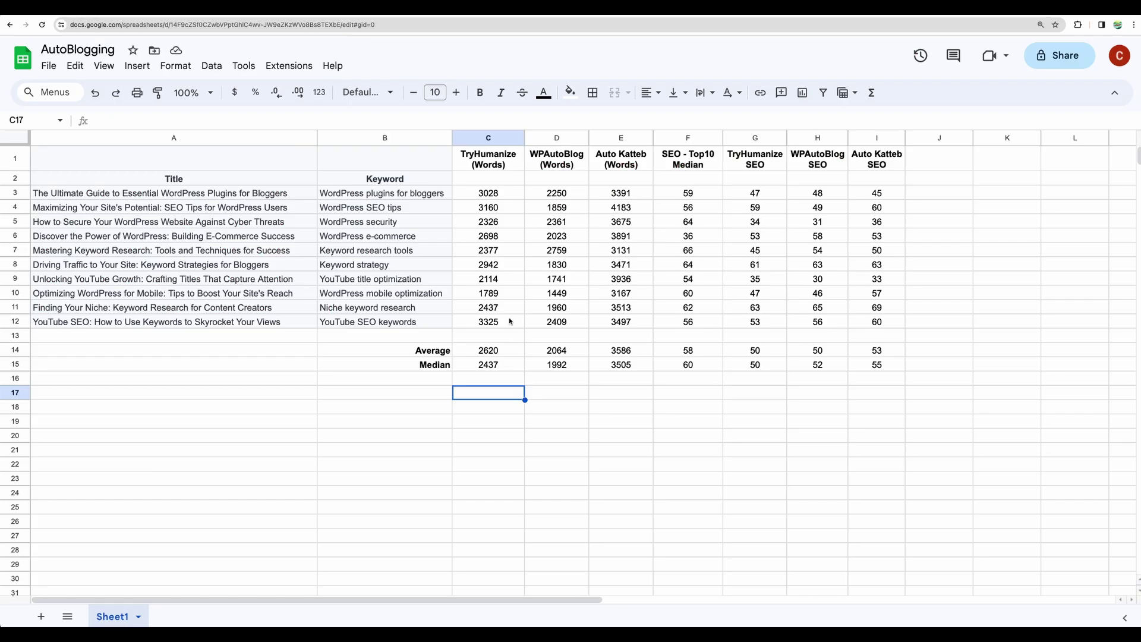
click(510, 326)
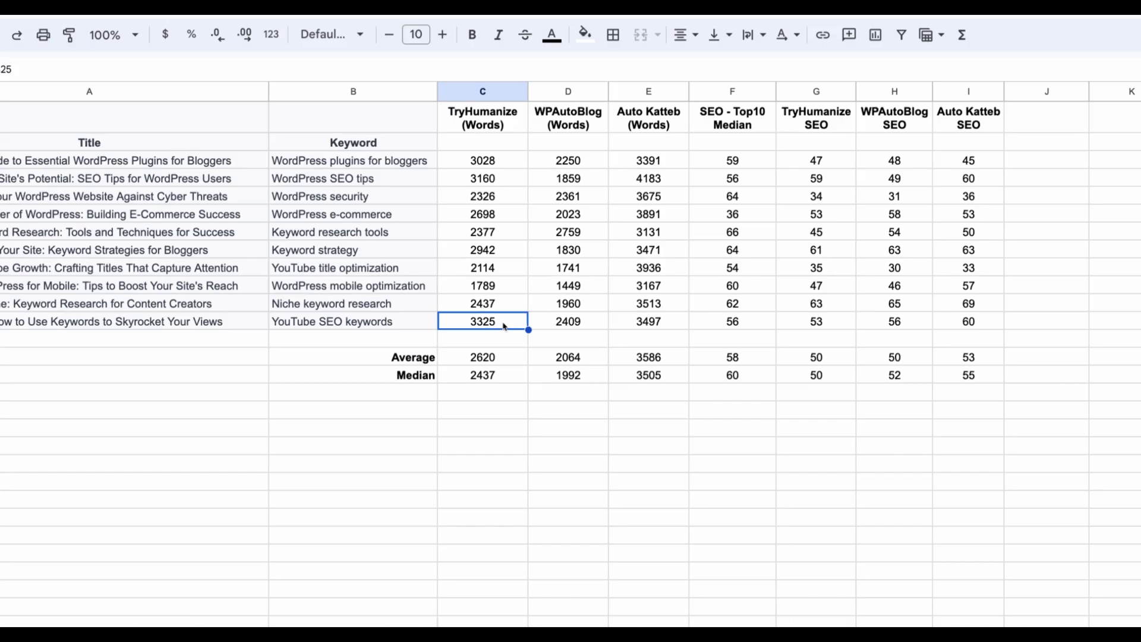
key(Down)
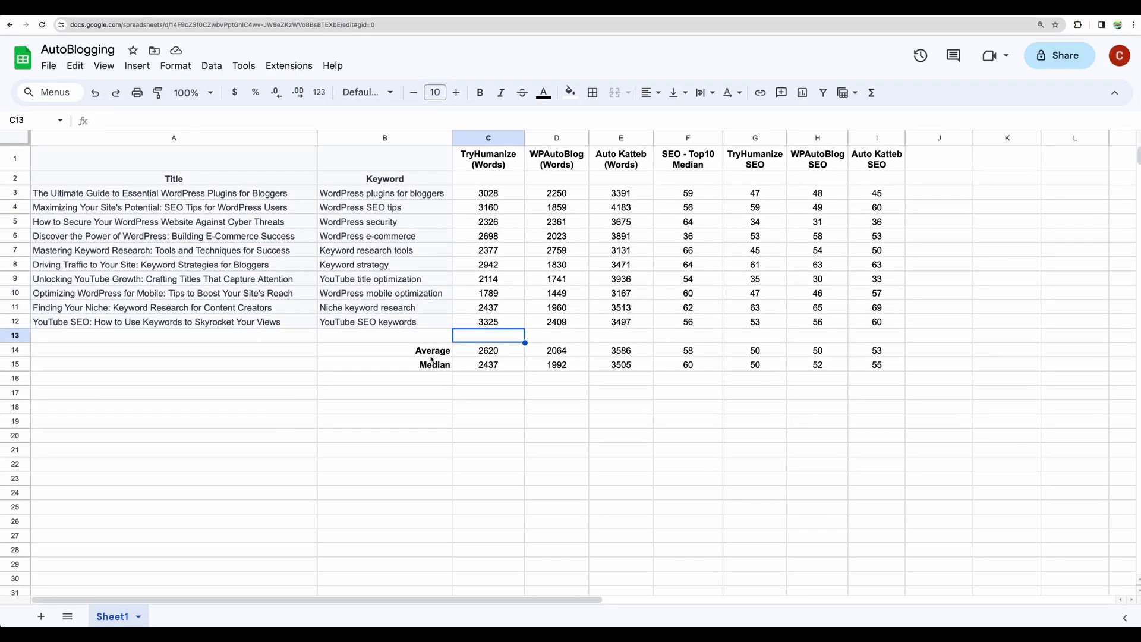
drag(437, 351, 515, 366)
click(595, 365)
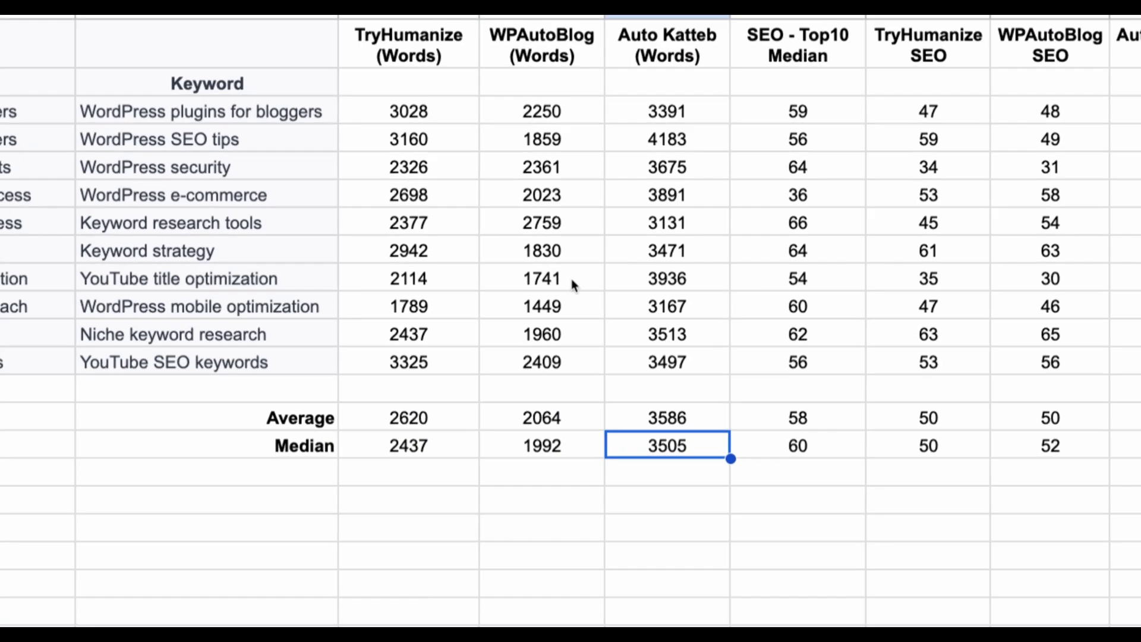
key(Left)
key(Up)
key(Up)
key(Up)
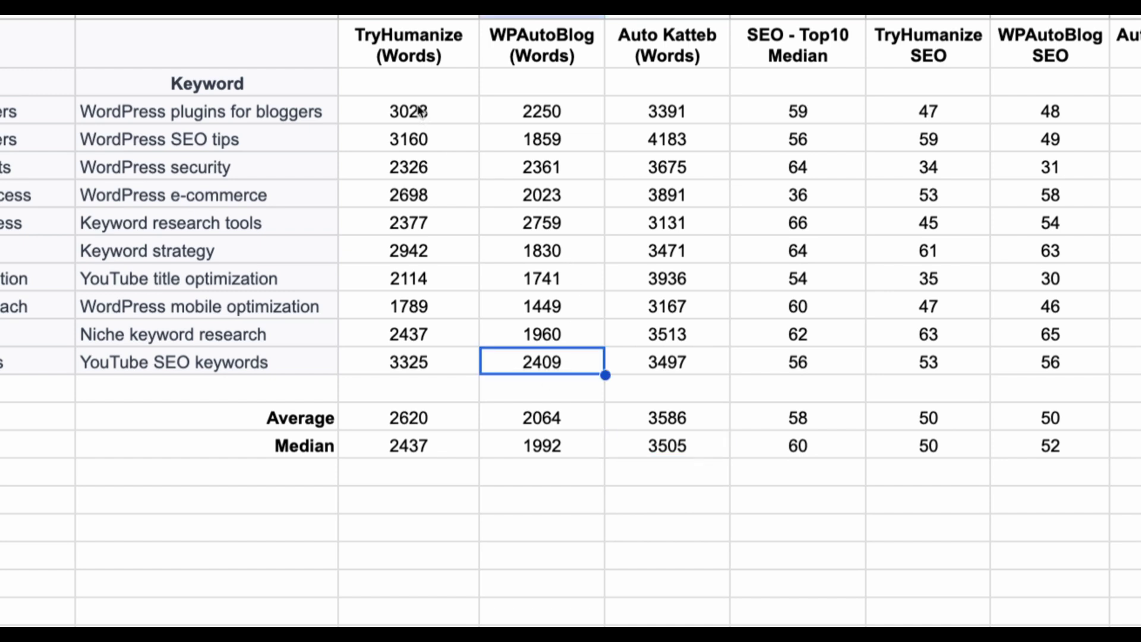
drag(420, 111, 660, 364)
click(654, 418)
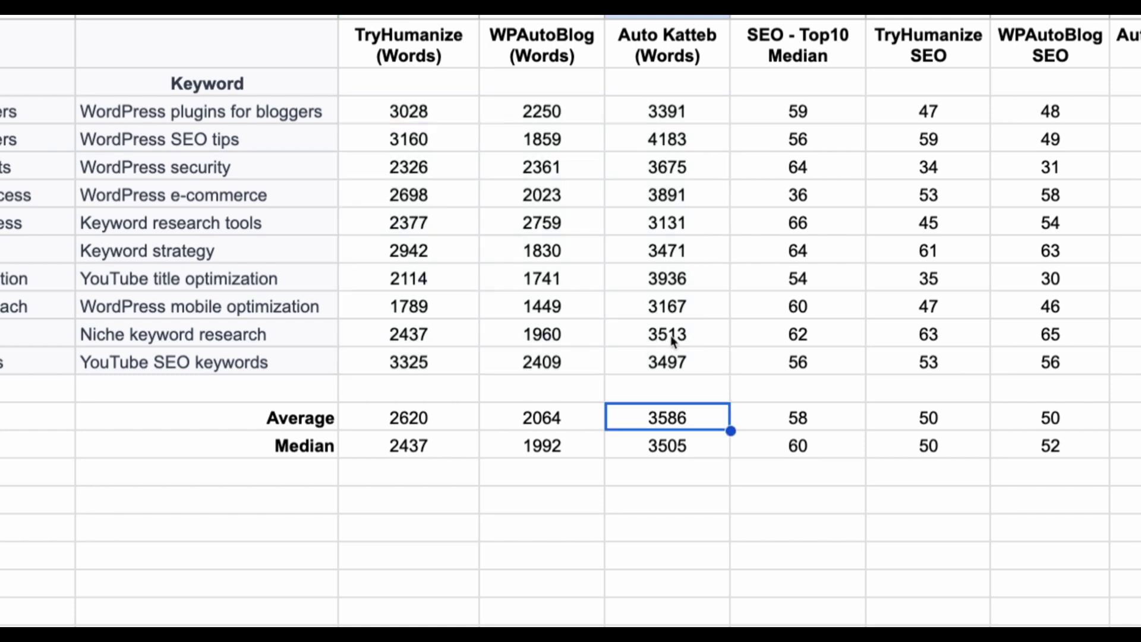
key(ctrl+space)
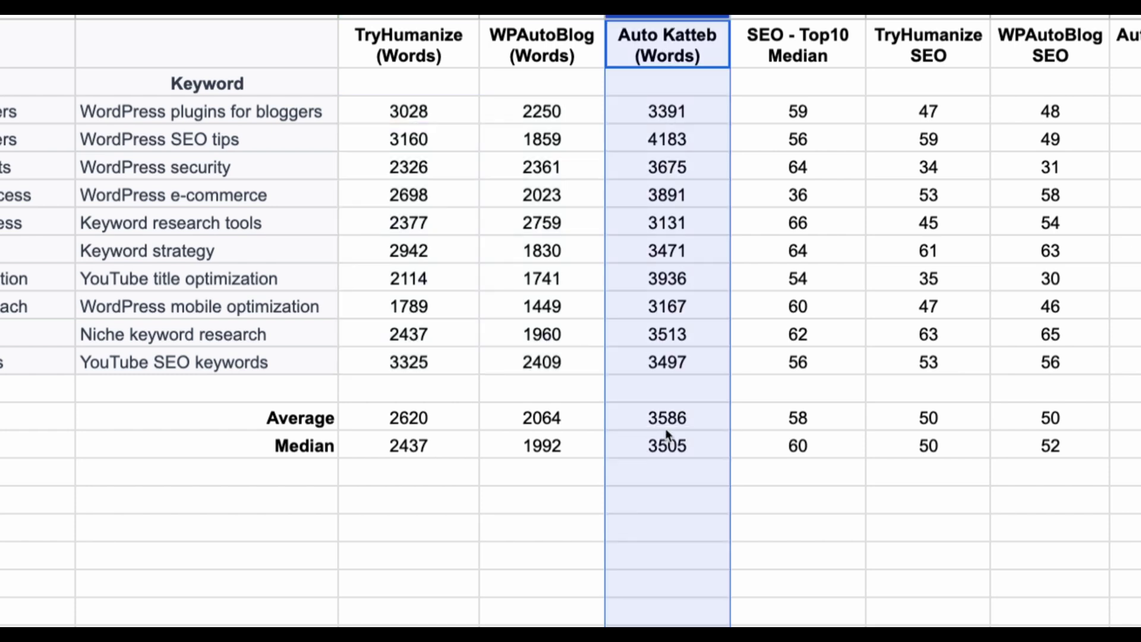
click(664, 450)
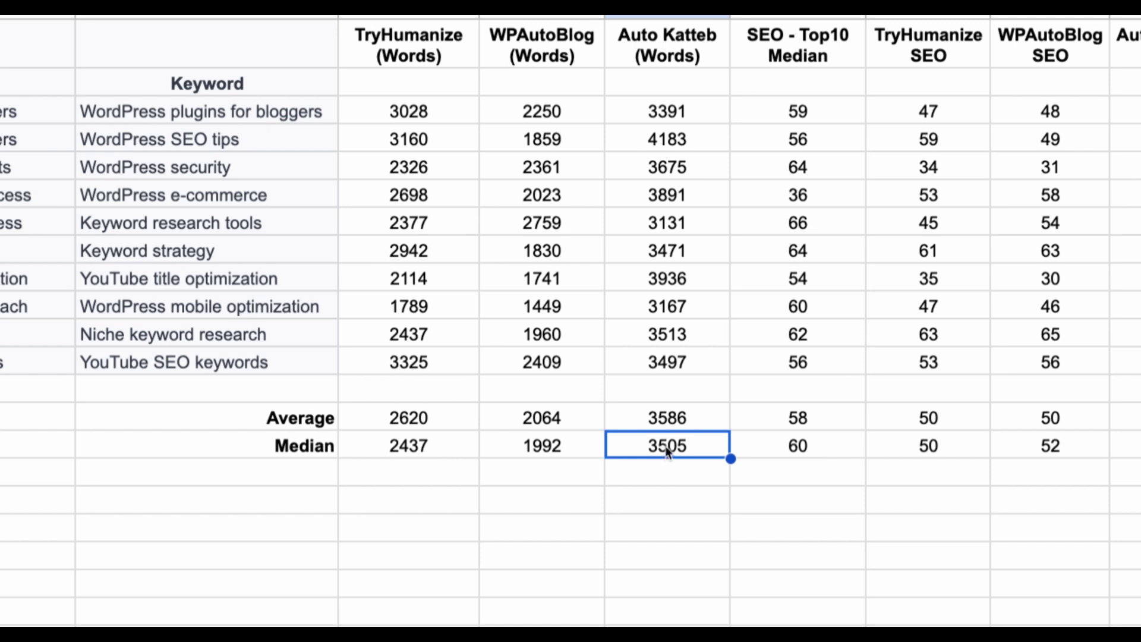
click(473, 448)
click(645, 449)
shift+click(504, 453)
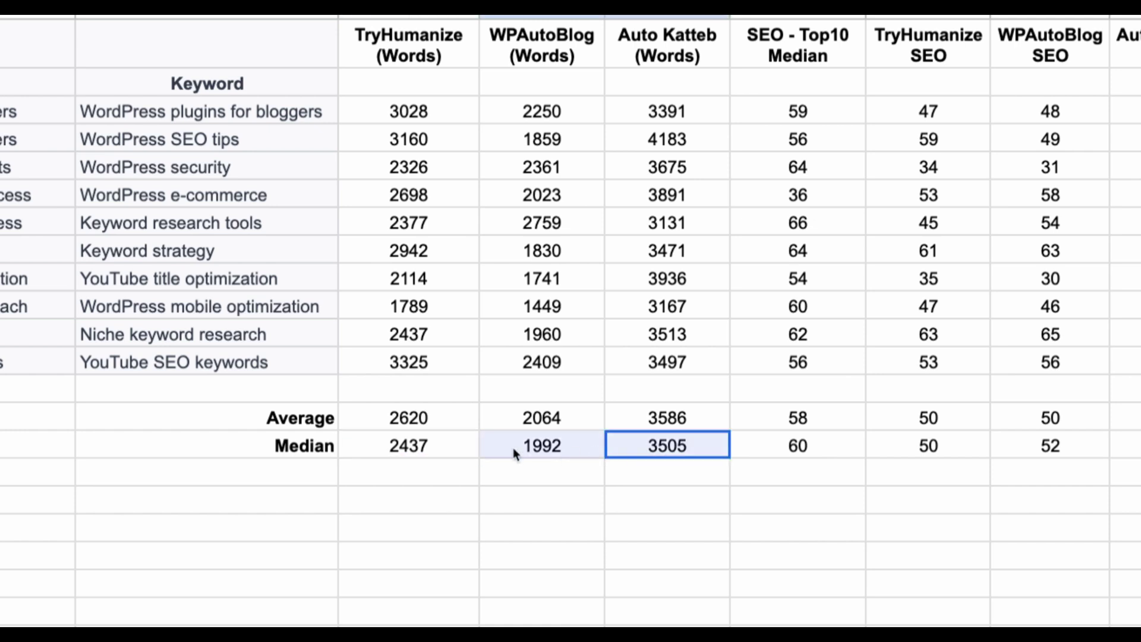
shift+click(461, 452)
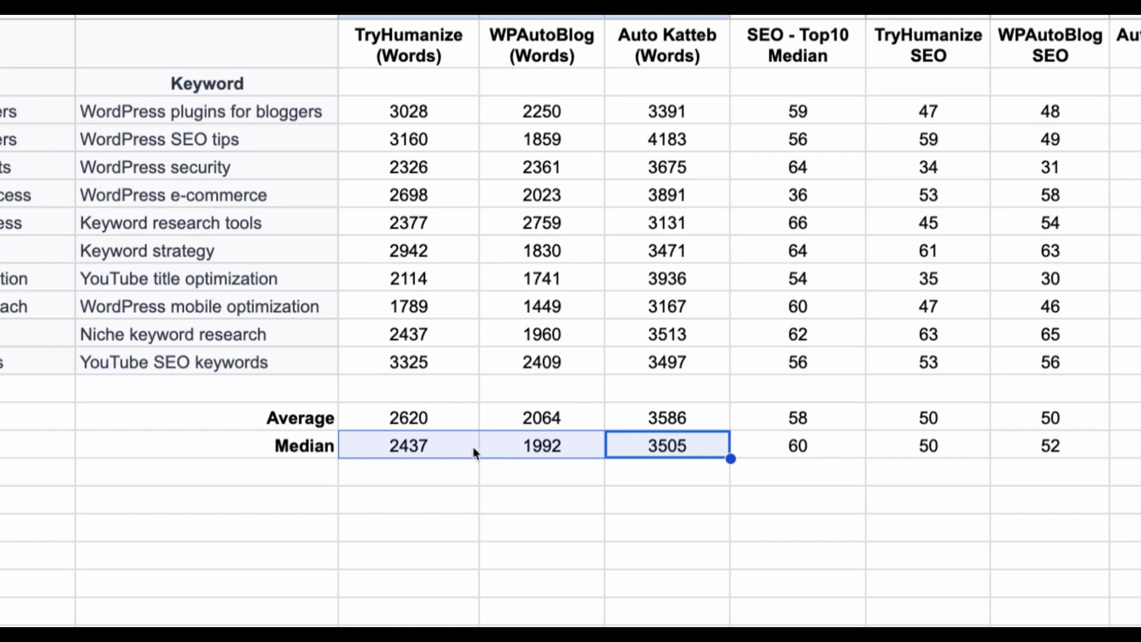
key(Left)
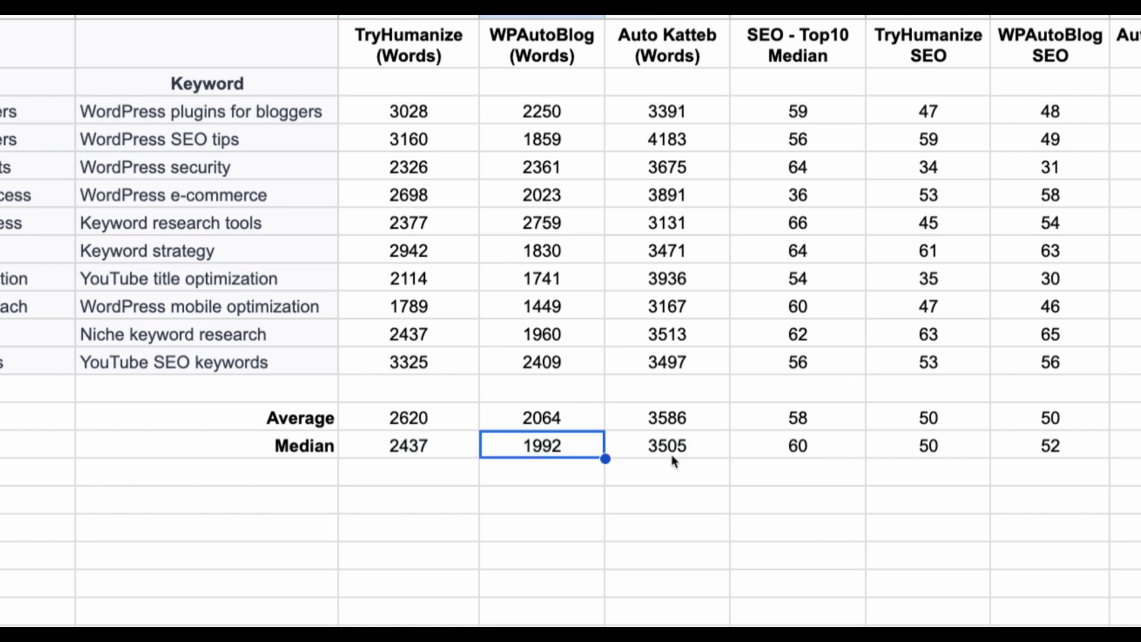
click(675, 454)
shift+click(571, 442)
shift+click(458, 445)
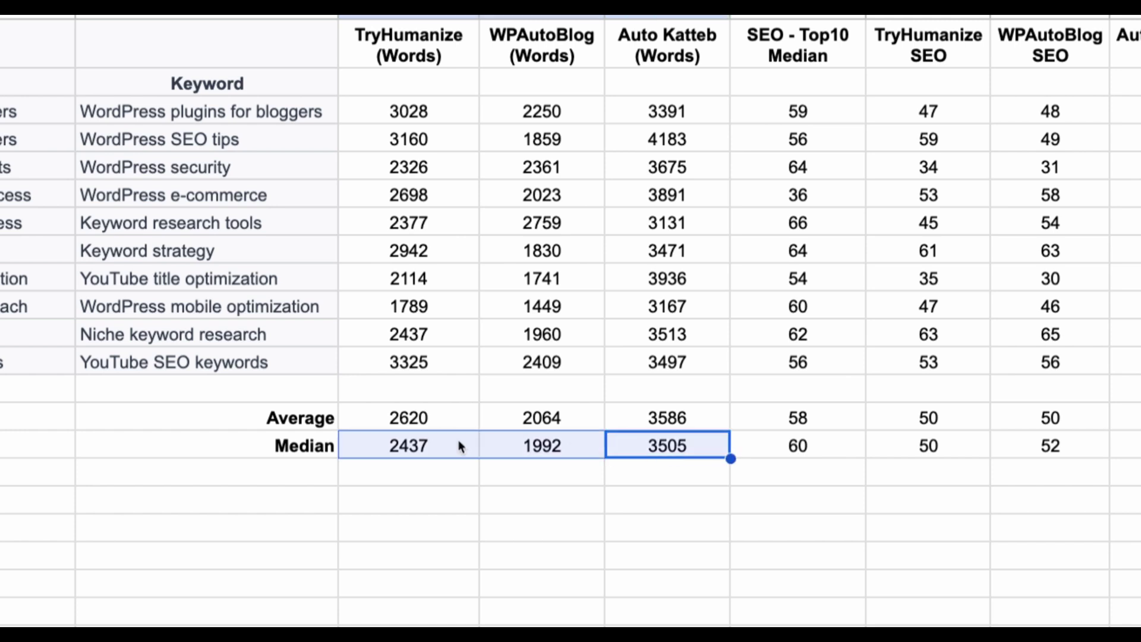
click(514, 445)
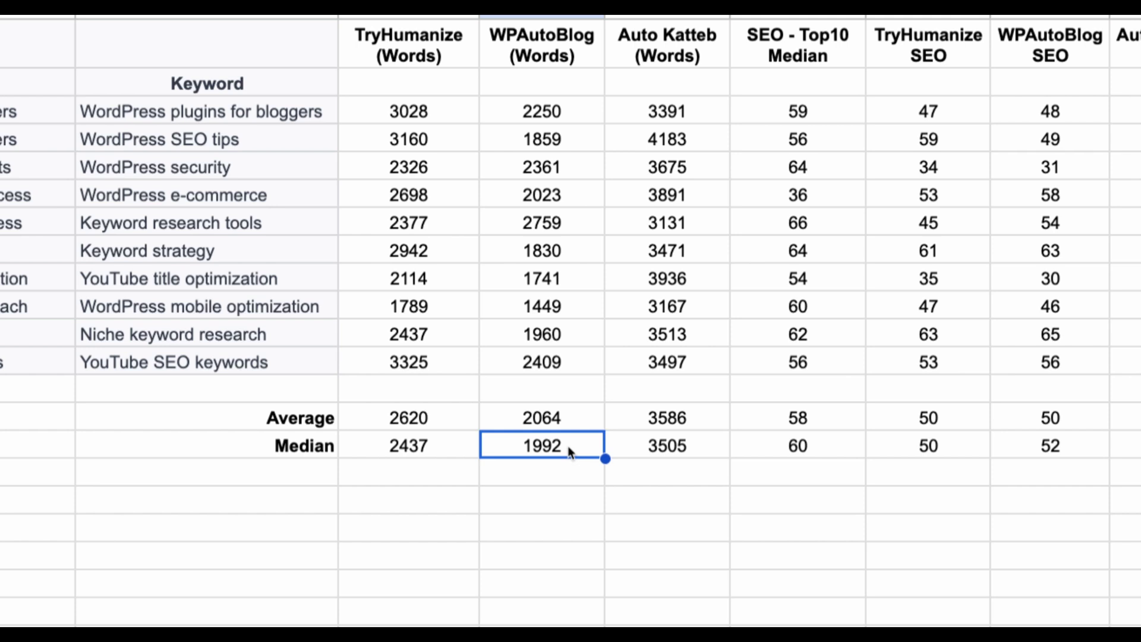
drag(569, 452, 467, 451)
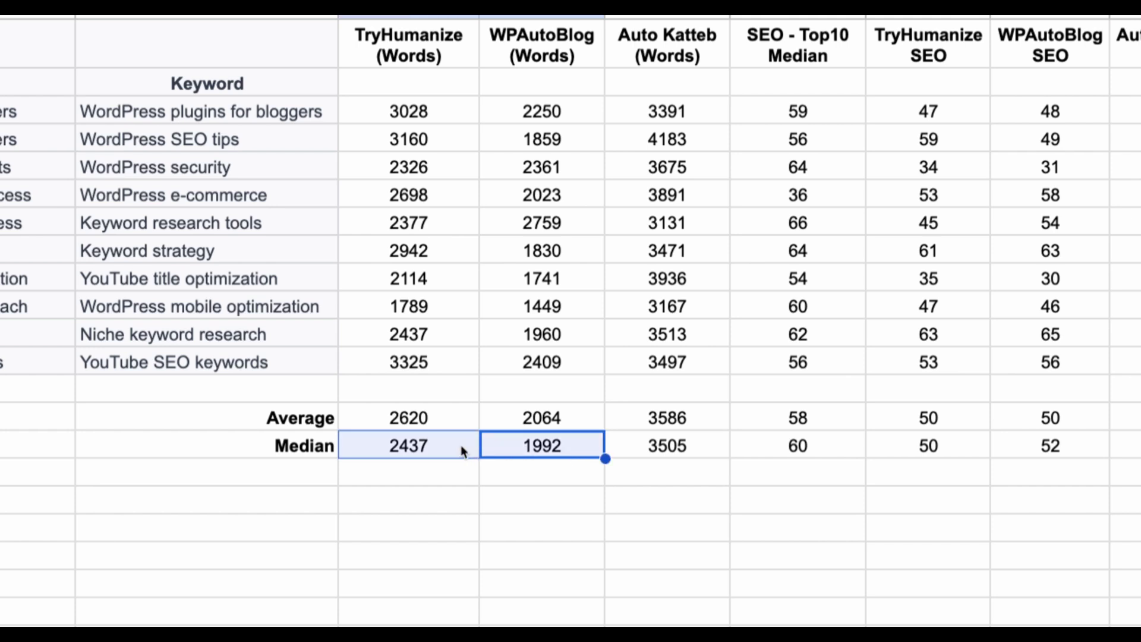
click(543, 445)
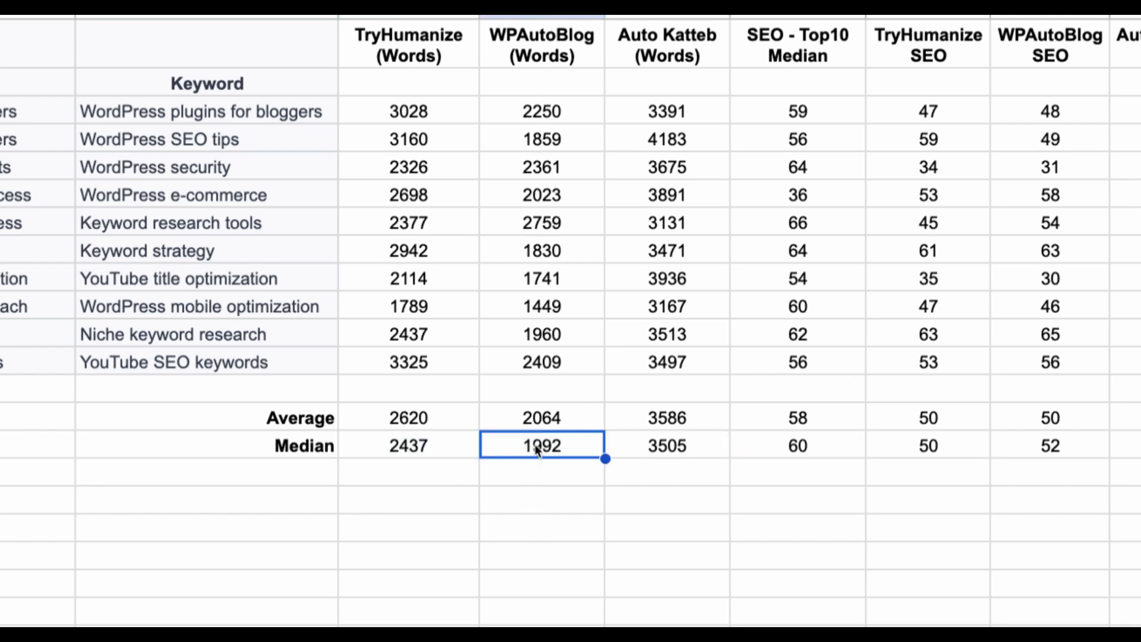
click(428, 422)
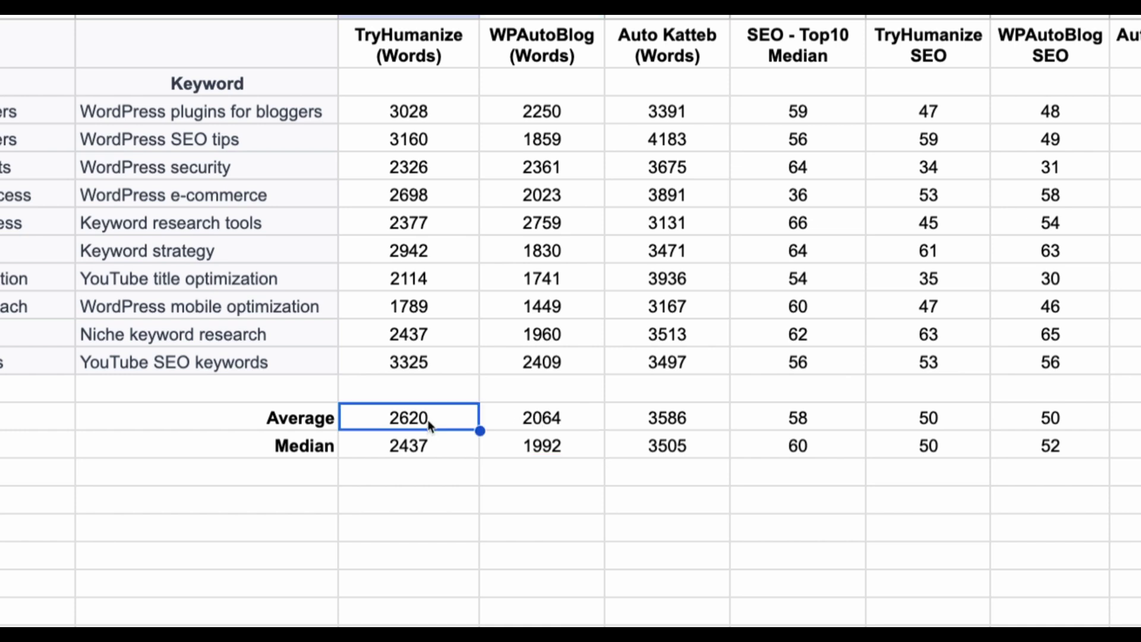
- Select the SEO score block and the TryHumanize, WPAutoBlog and Auto Katteb SEO columns
click(592, 419)
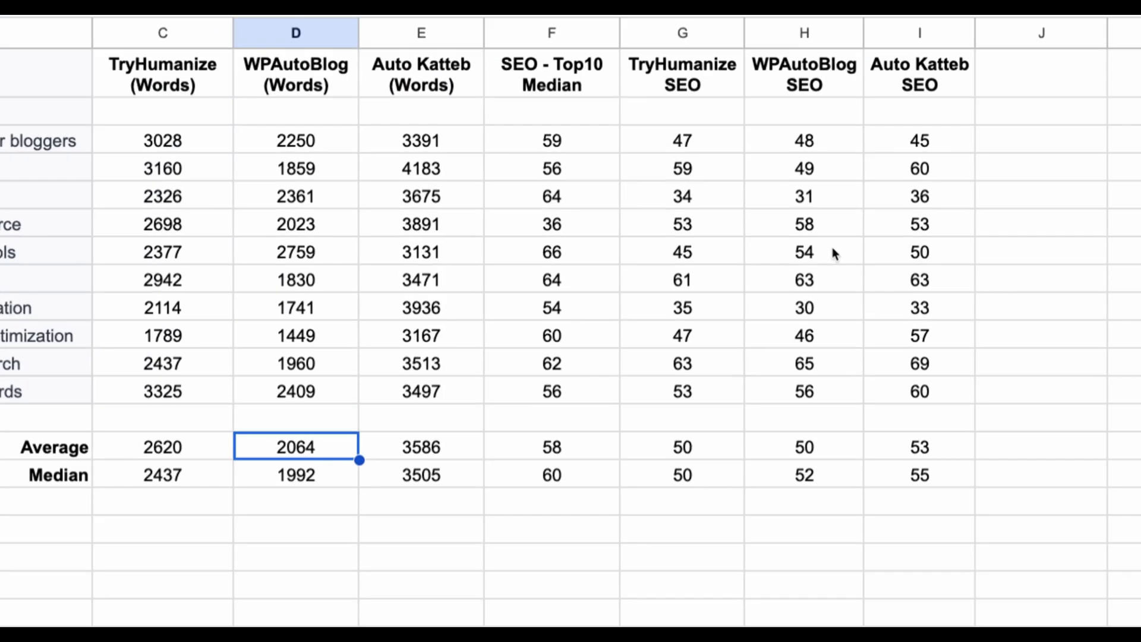
drag(552, 74, 932, 474)
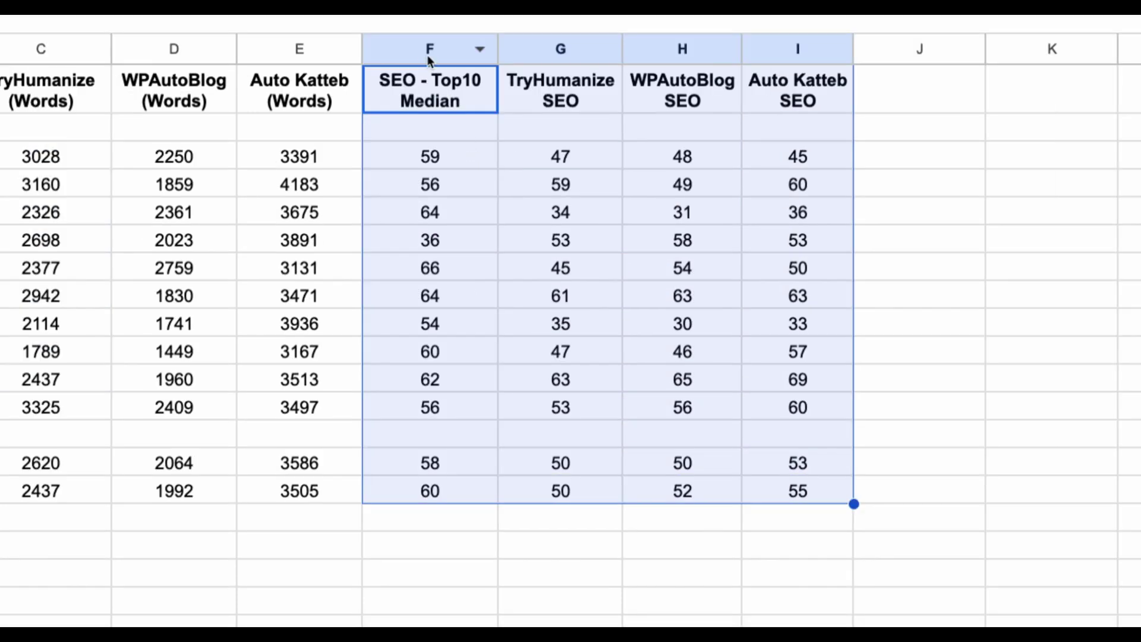
click(550, 37)
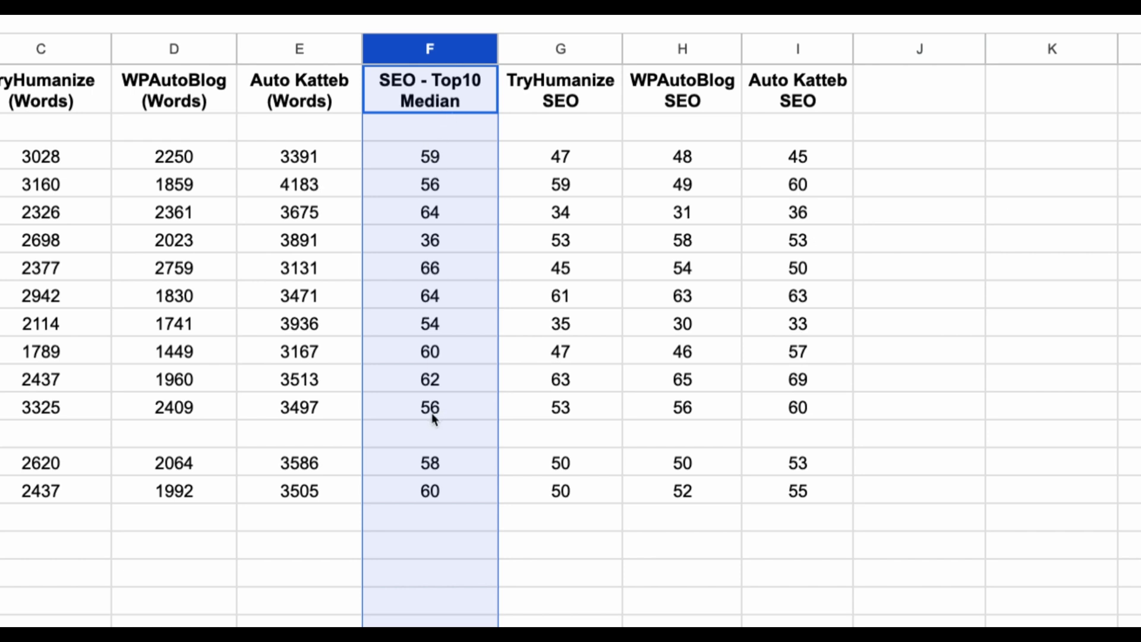
click(560, 52)
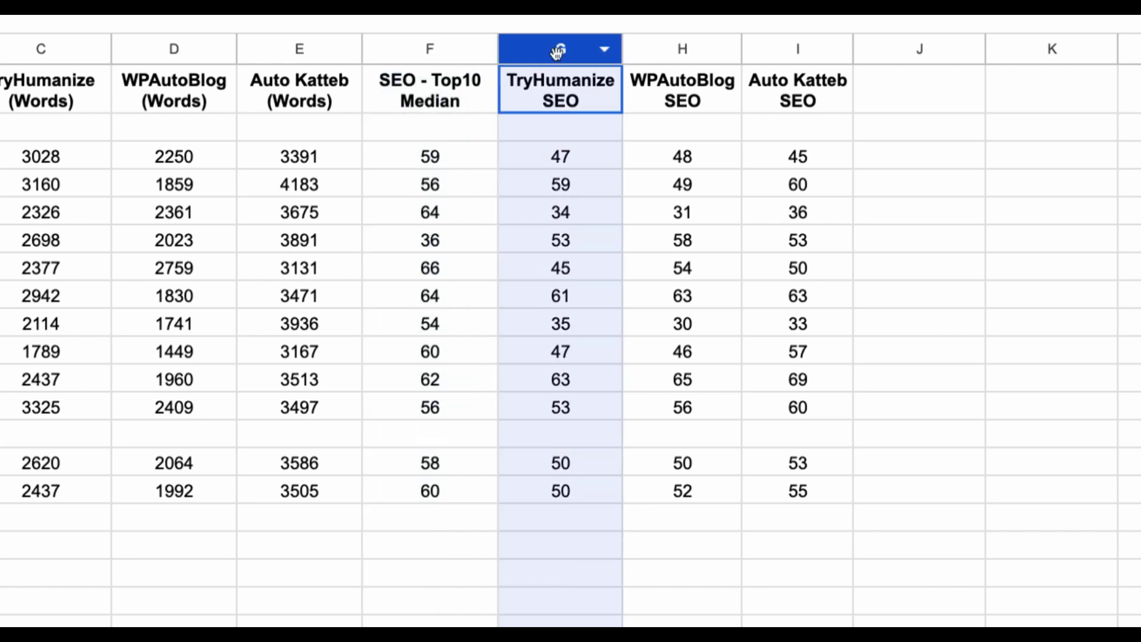
drag(597, 63, 764, 83)
click(716, 100)
- Compare the three tools' SEO scores for the WordPress security, niche keyword and SEO tips rows
click(572, 160)
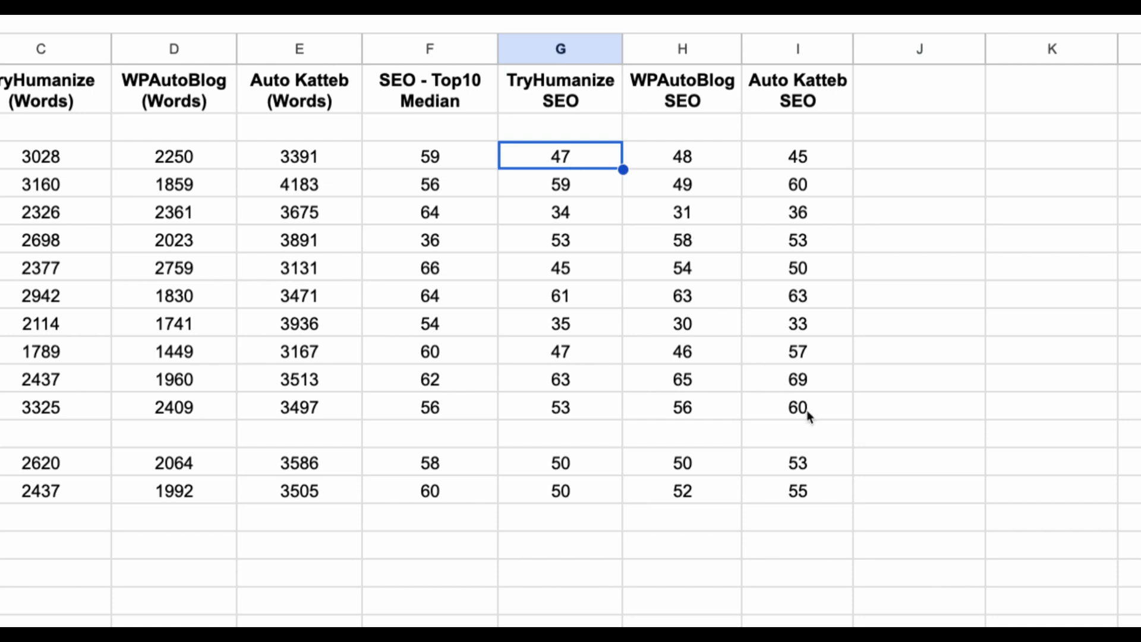
click(596, 185)
drag(580, 211, 772, 221)
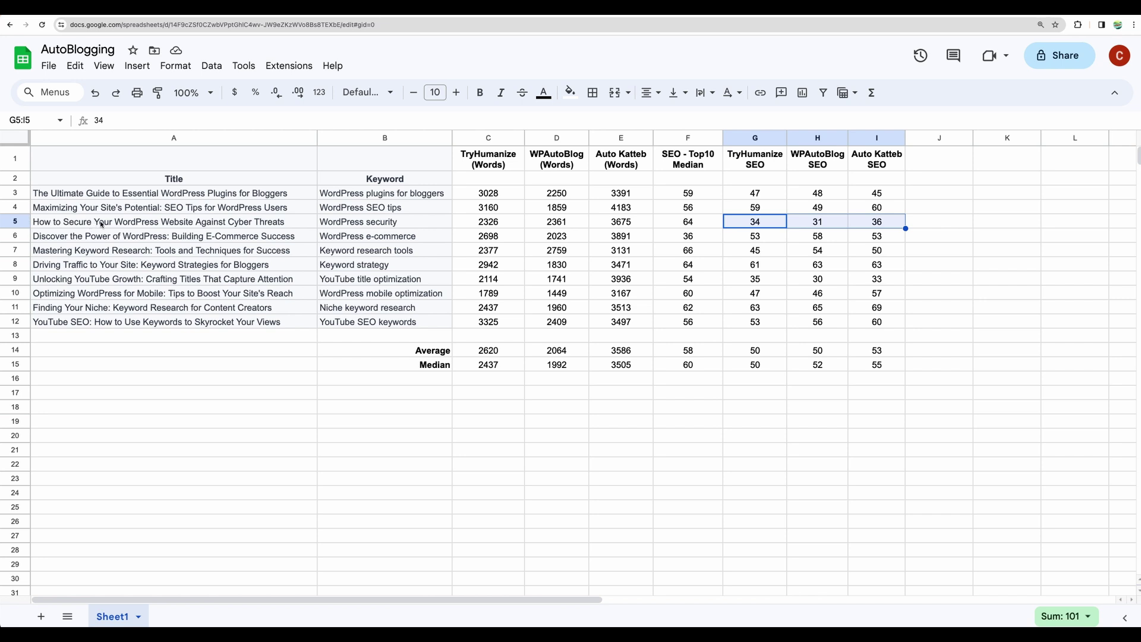
drag(776, 309, 866, 308)
drag(499, 146, 733, 148)
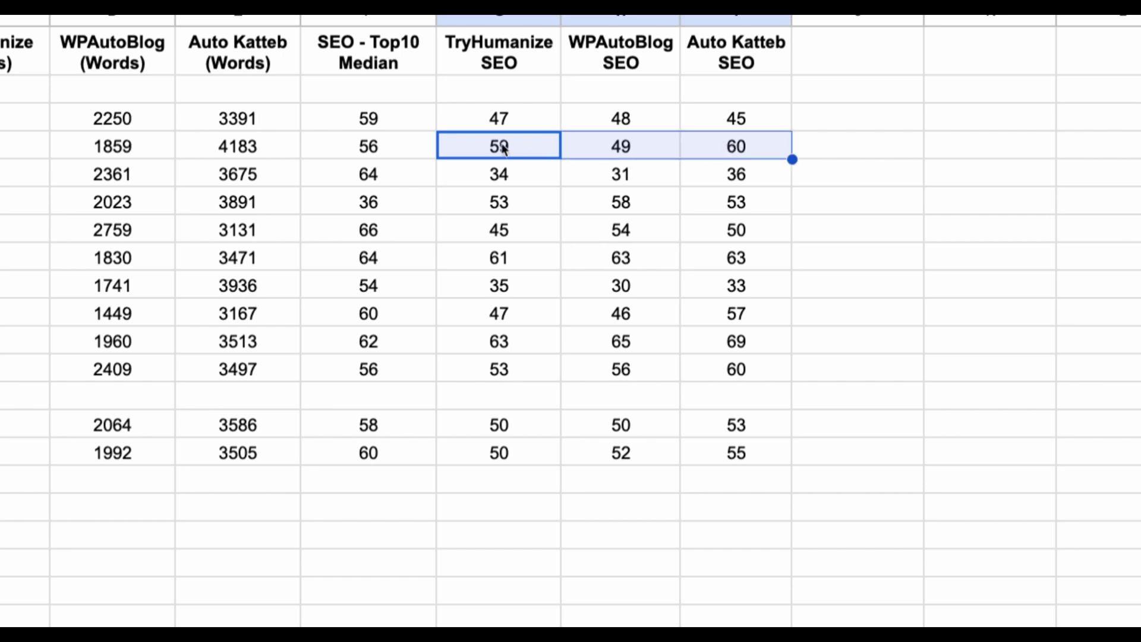
click(621, 148)
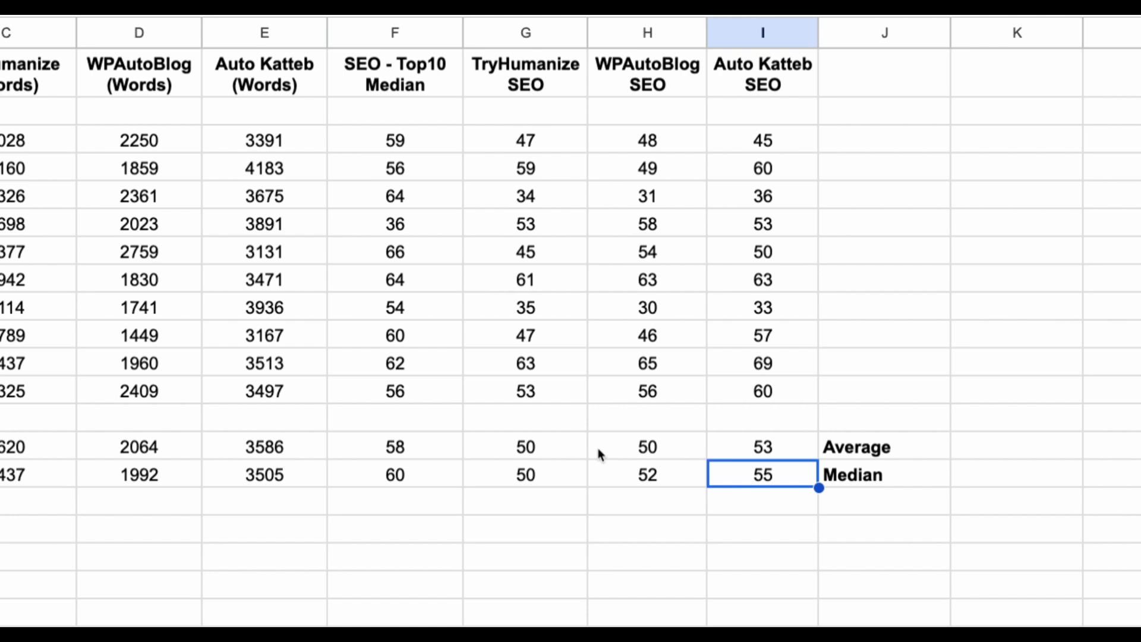
drag(558, 449, 722, 472)
click(536, 475)
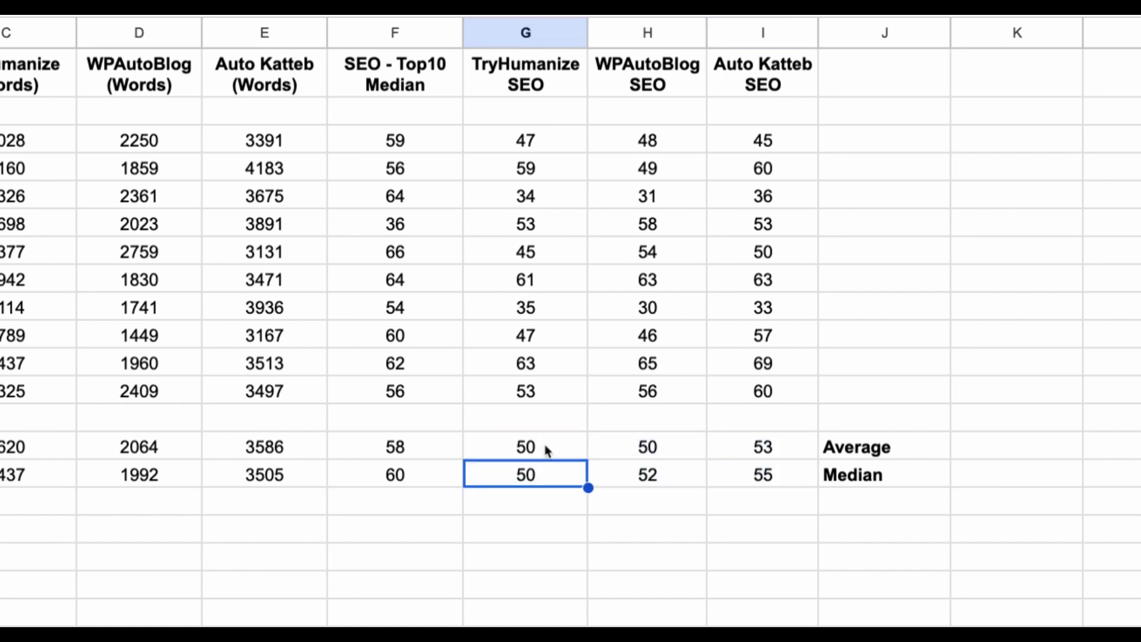
drag(548, 450, 716, 469)
click(716, 469)
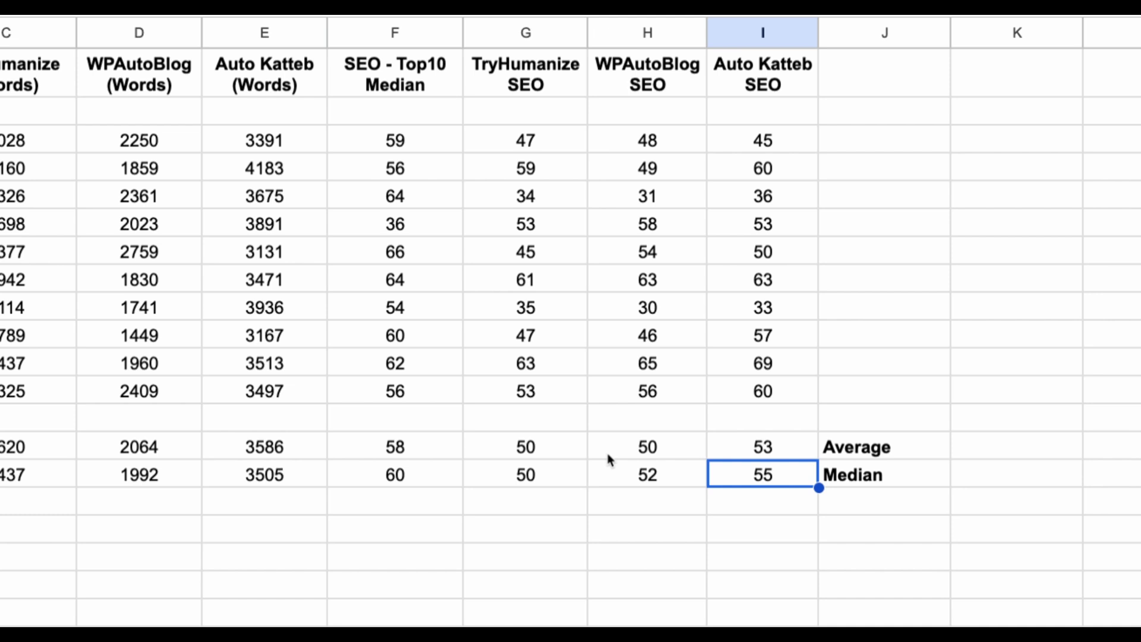
click(566, 453)
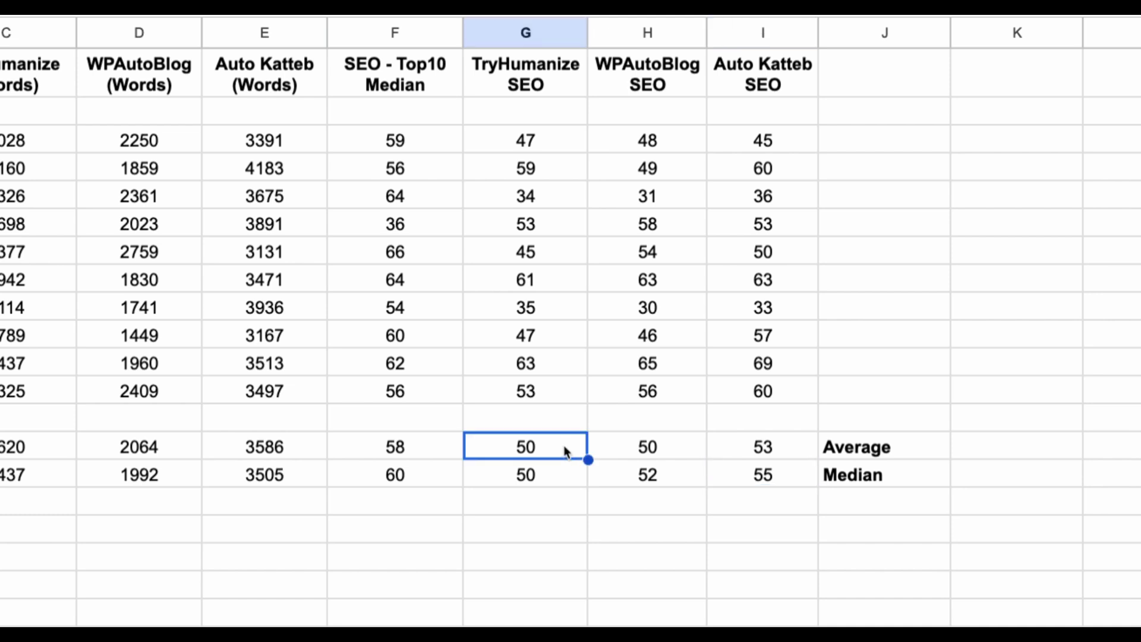
click(646, 452)
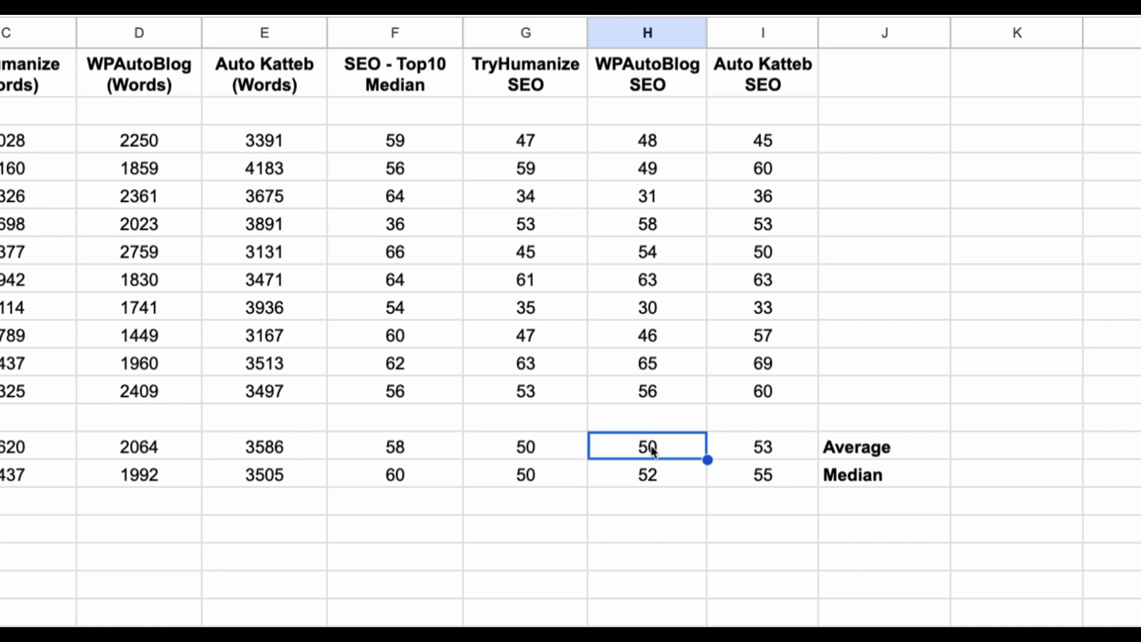
click(759, 452)
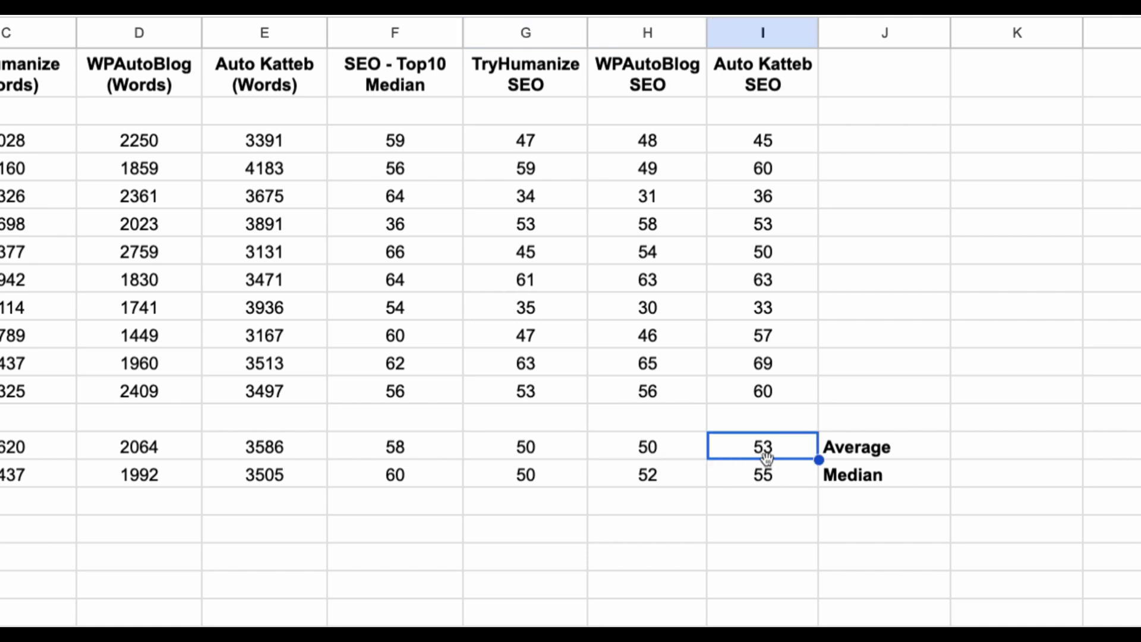
drag(771, 476, 562, 456)
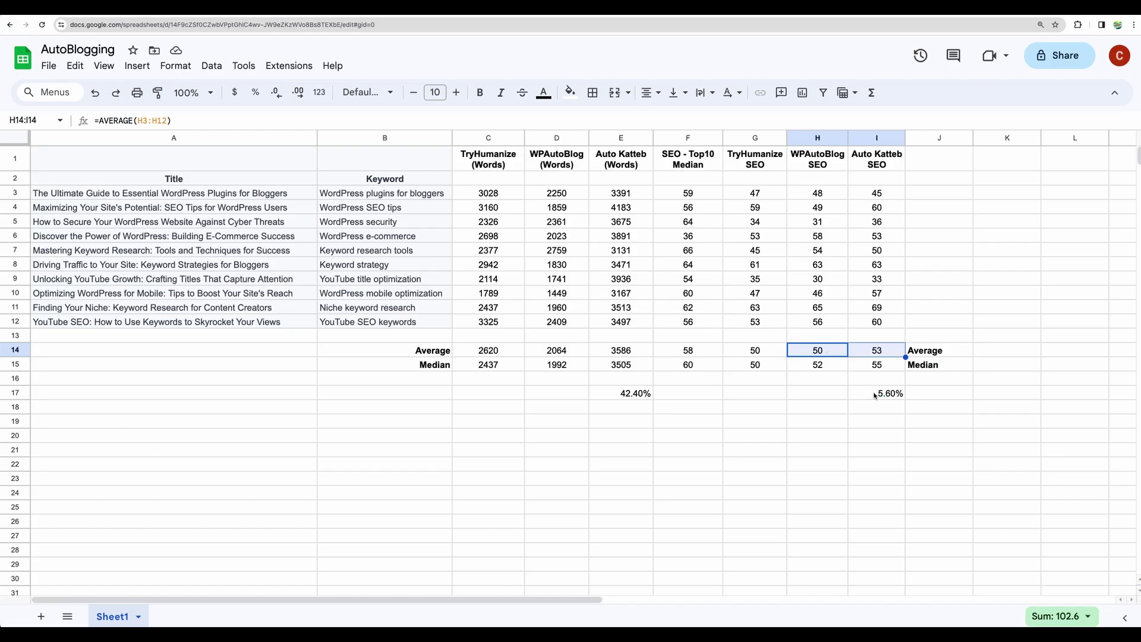
- Check the 5.60% and 42.40% gaps and WPAutoBlog SEO average and median, then go to Boardmix
click(888, 397)
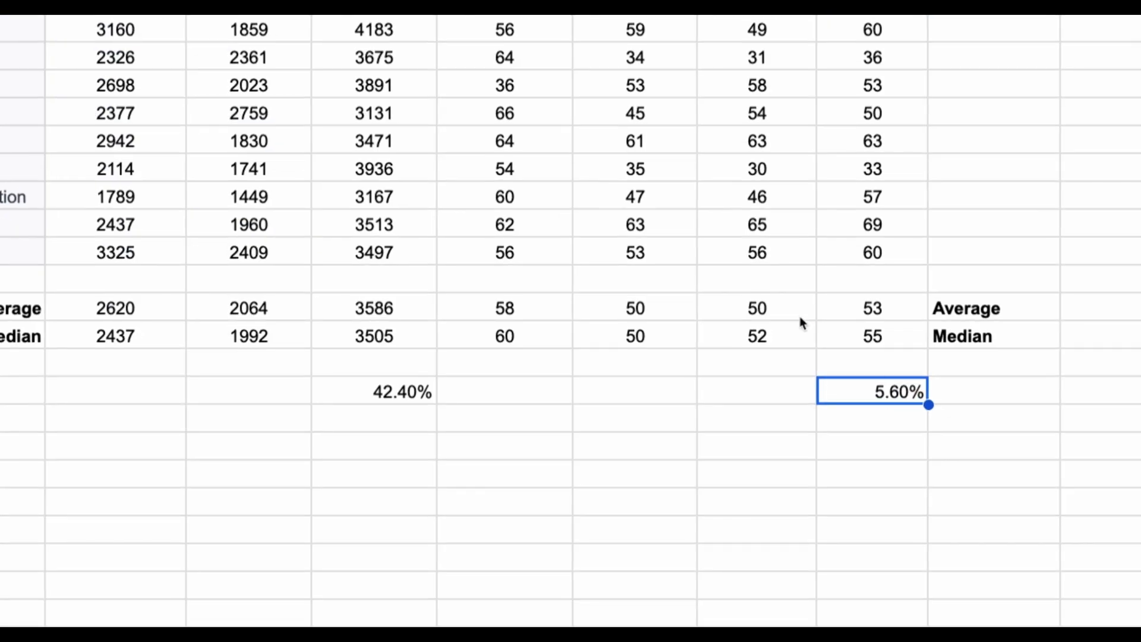
click(836, 352)
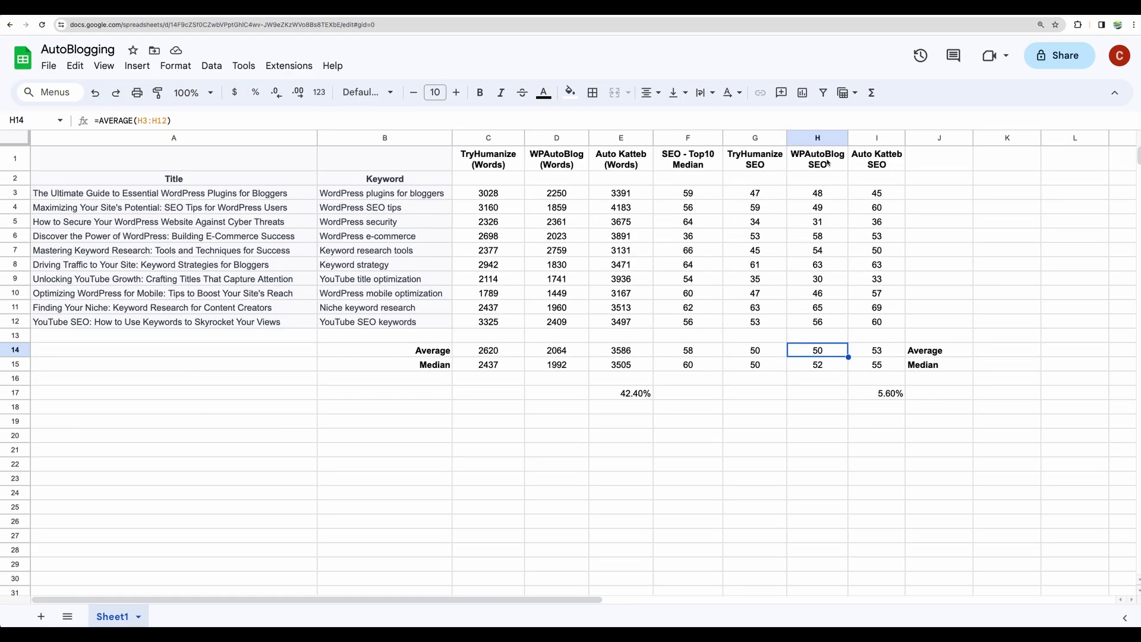
drag(829, 162, 860, 161)
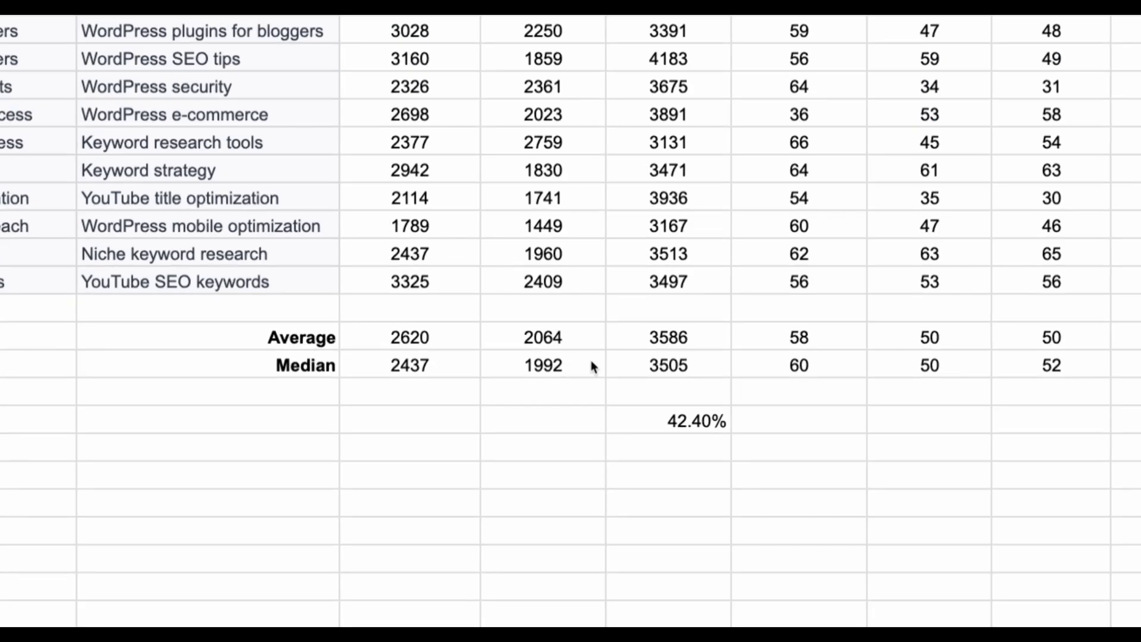
click(668, 422)
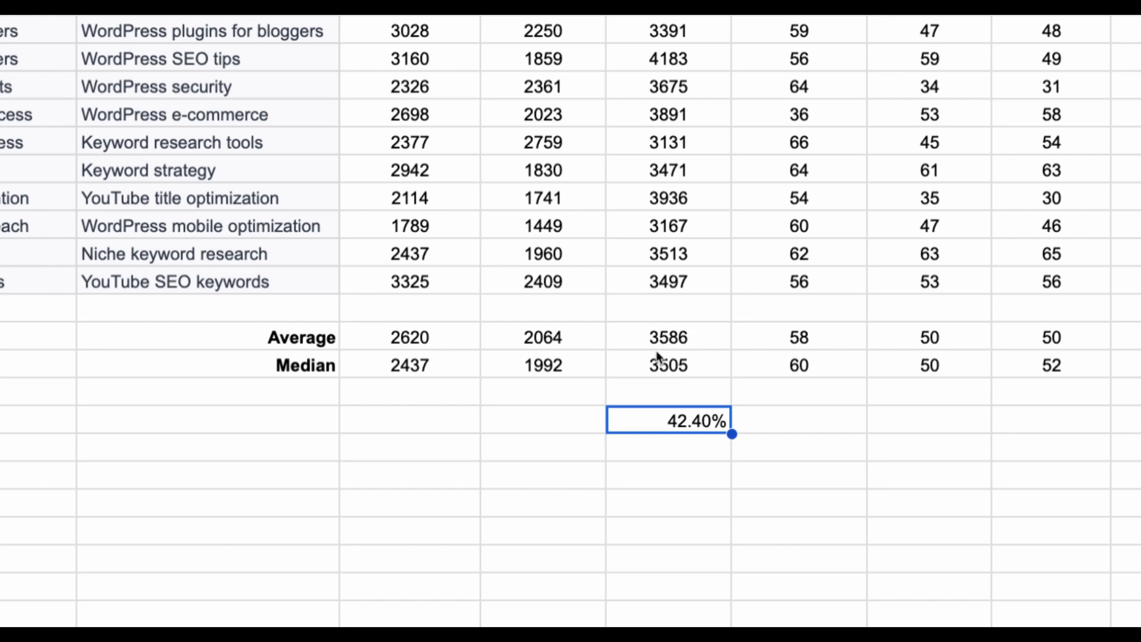
click(1052, 337)
click(1064, 367)
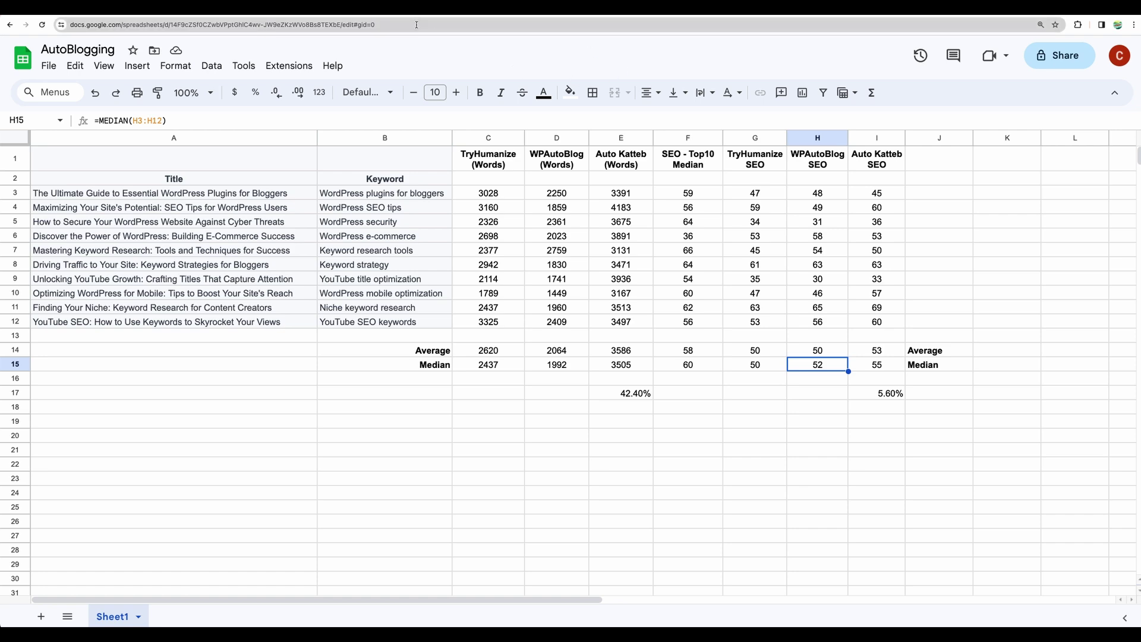
click(195, 19)
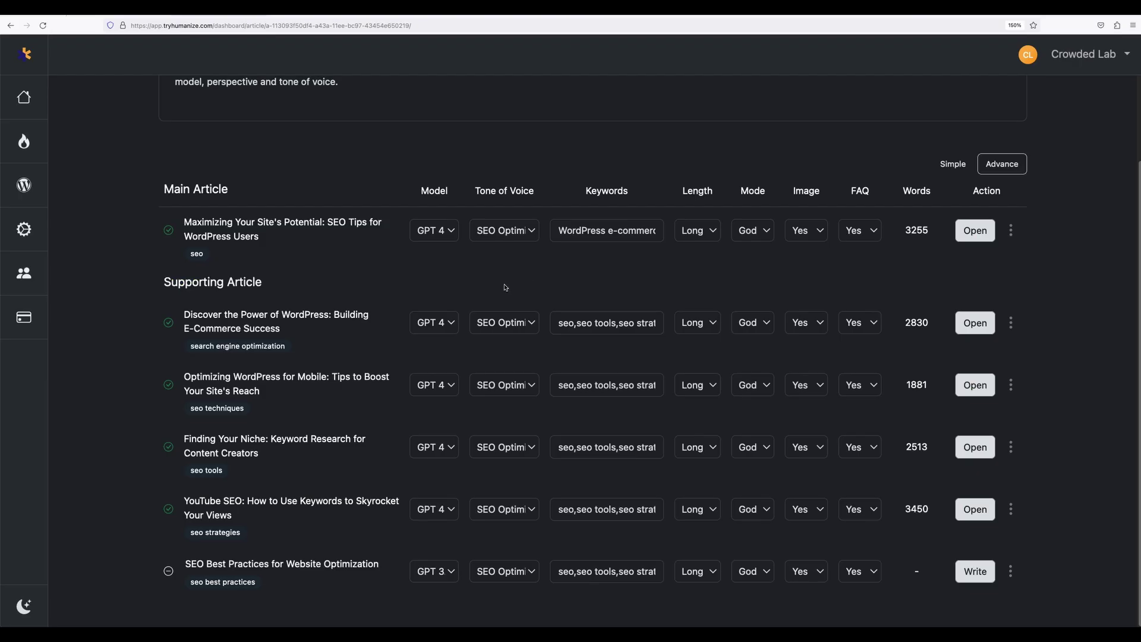
- Open TryHumanize's Article Writer, leave the cluster size at 5, and enter the topic 'seo'
scroll(503, 285, up, 3)
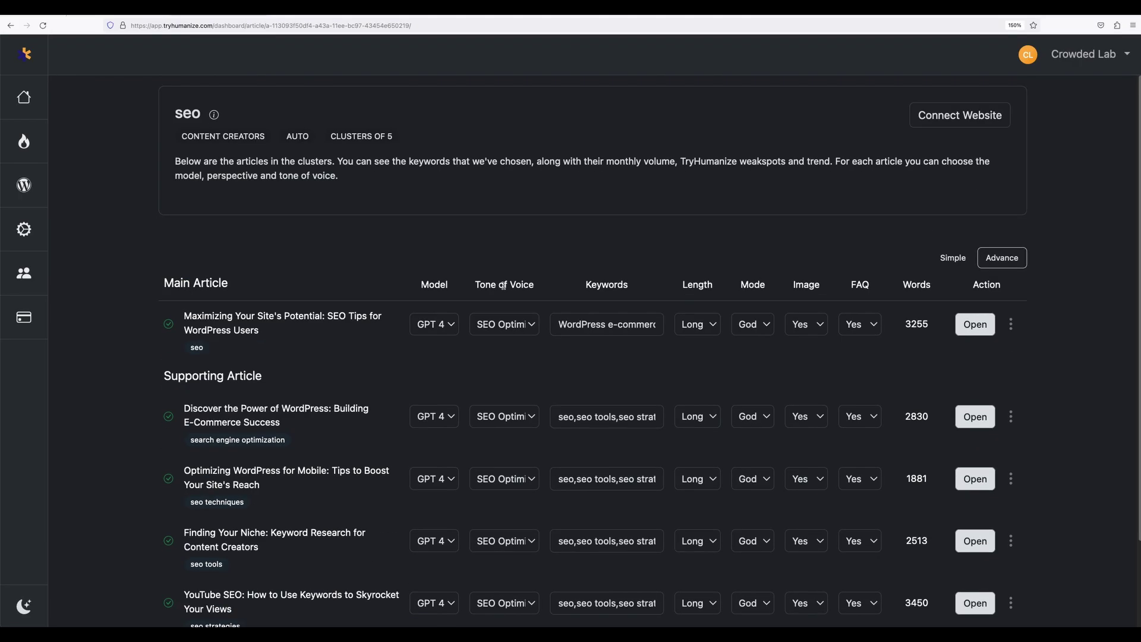
click(25, 143)
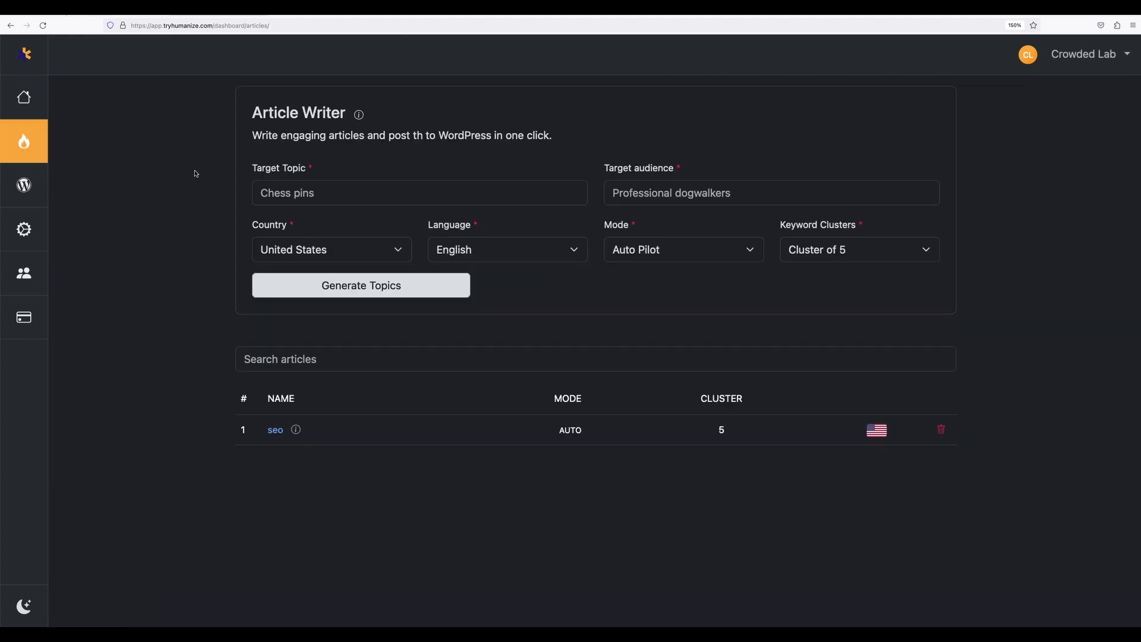
key(ctrl+plus)
click(890, 278)
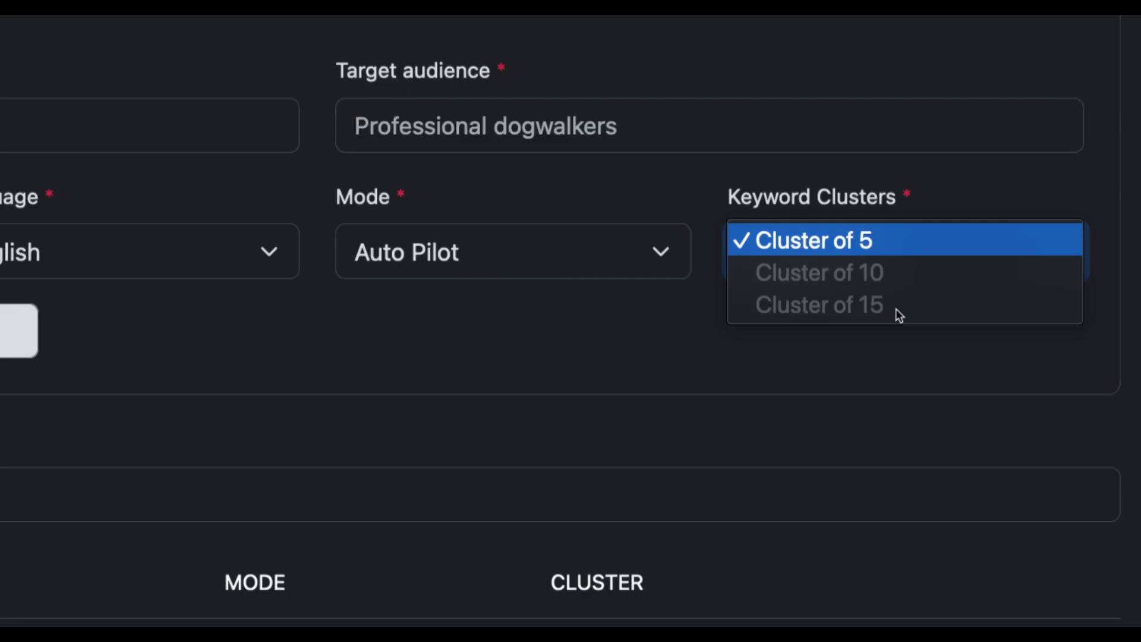
click(389, 339)
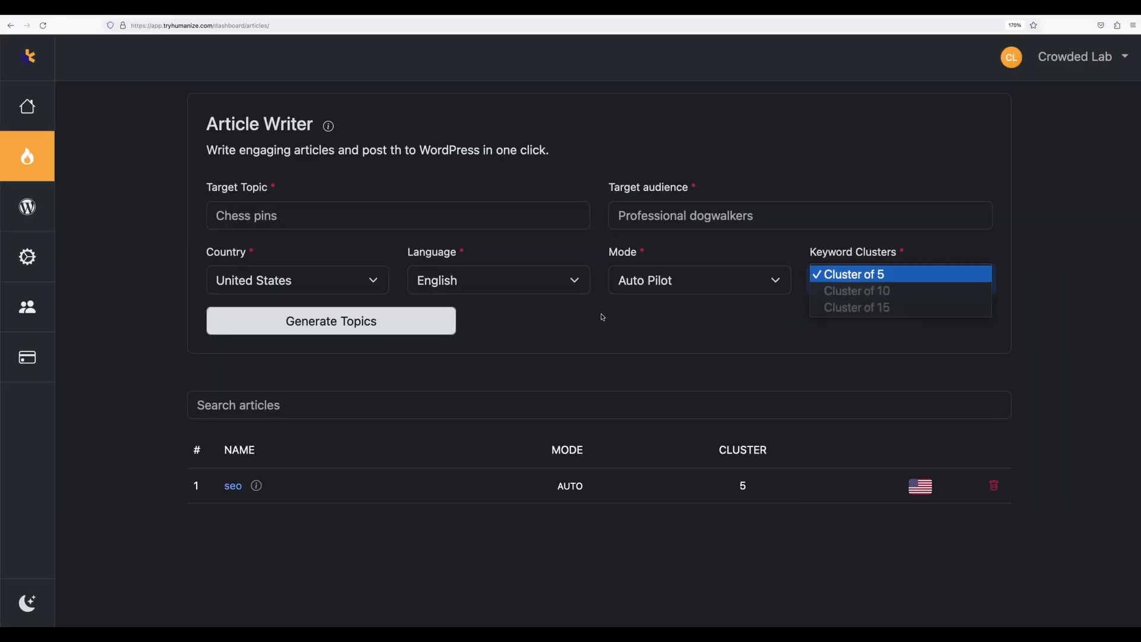
click(359, 214)
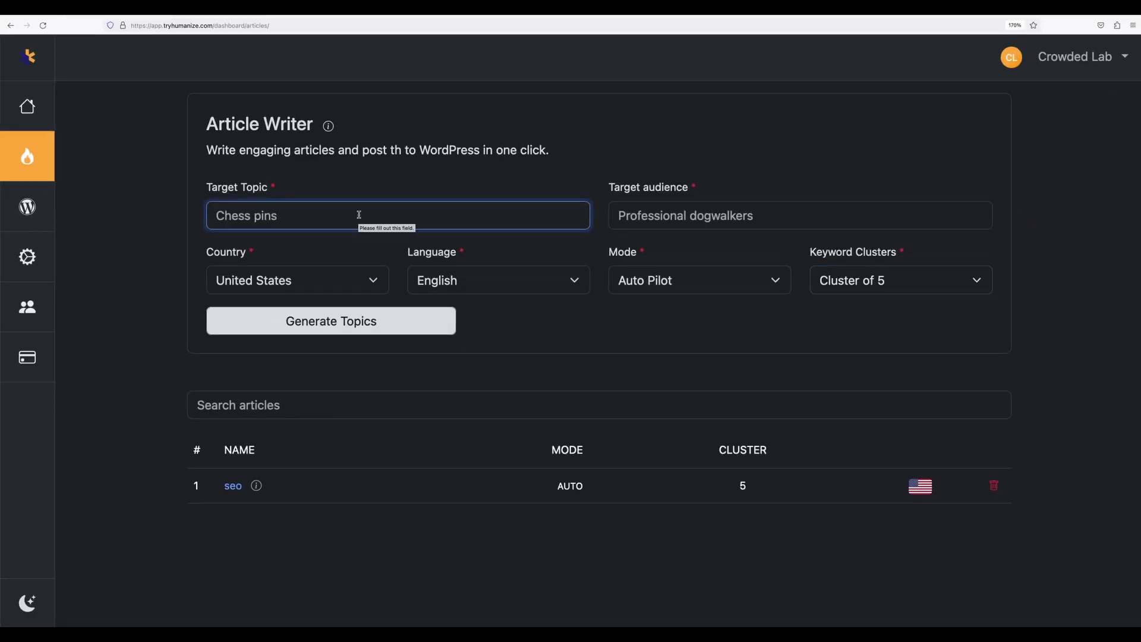
text(seo)
key(Tab)
- Enter 'content creators' as the audience and generate topic suggestions for the seo cluster
text(content creators)
click(383, 323)
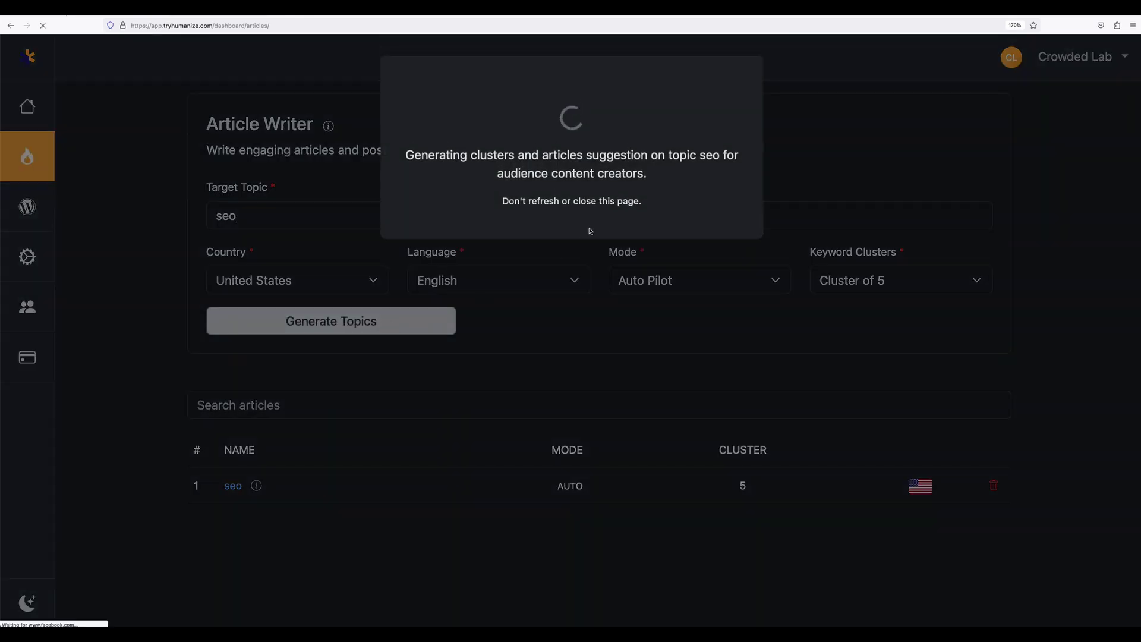
scroll(583, 309, down, 3)
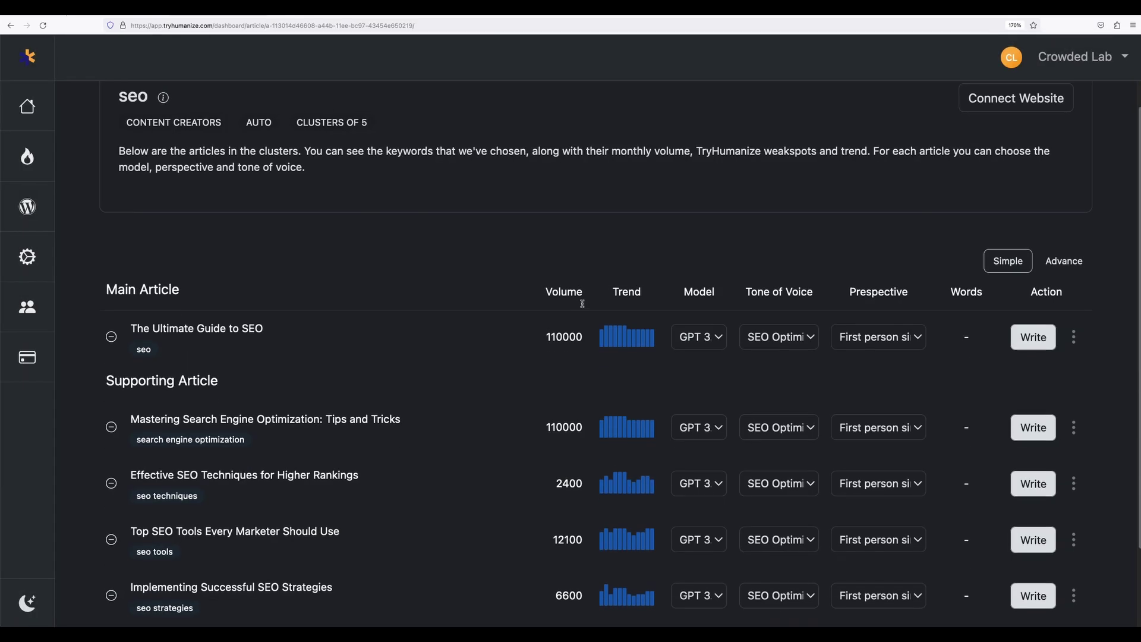
scroll(581, 301, up, 3)
drag(130, 150, 314, 199)
click(314, 198)
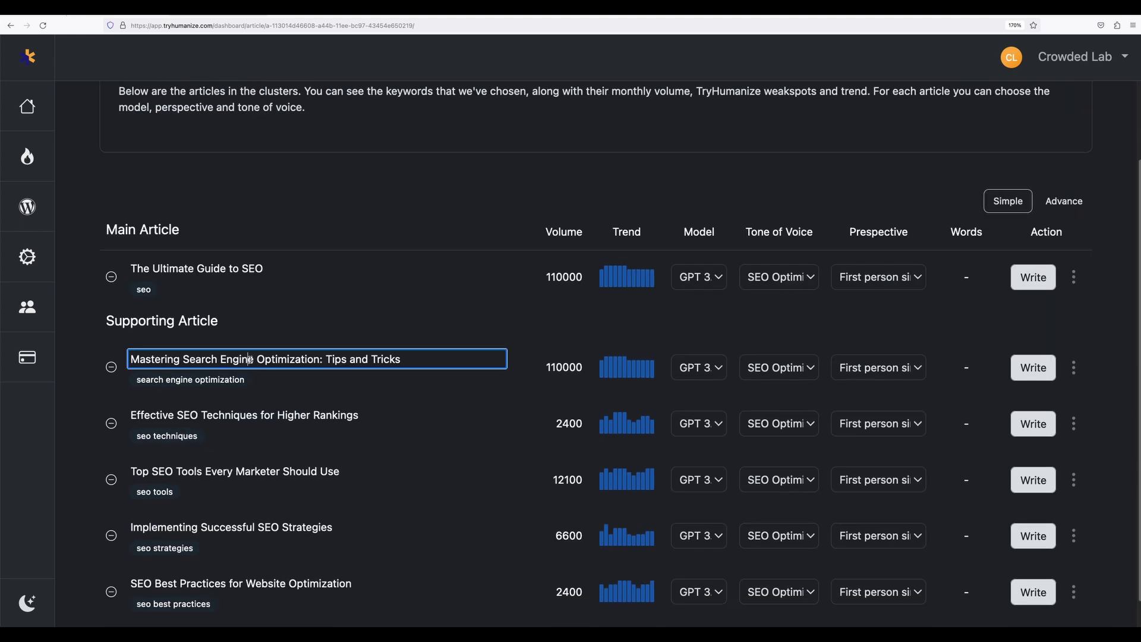
- Type '3333' over the first supporting article title, switch to Advance view, and add '111'
triple_click(300, 359)
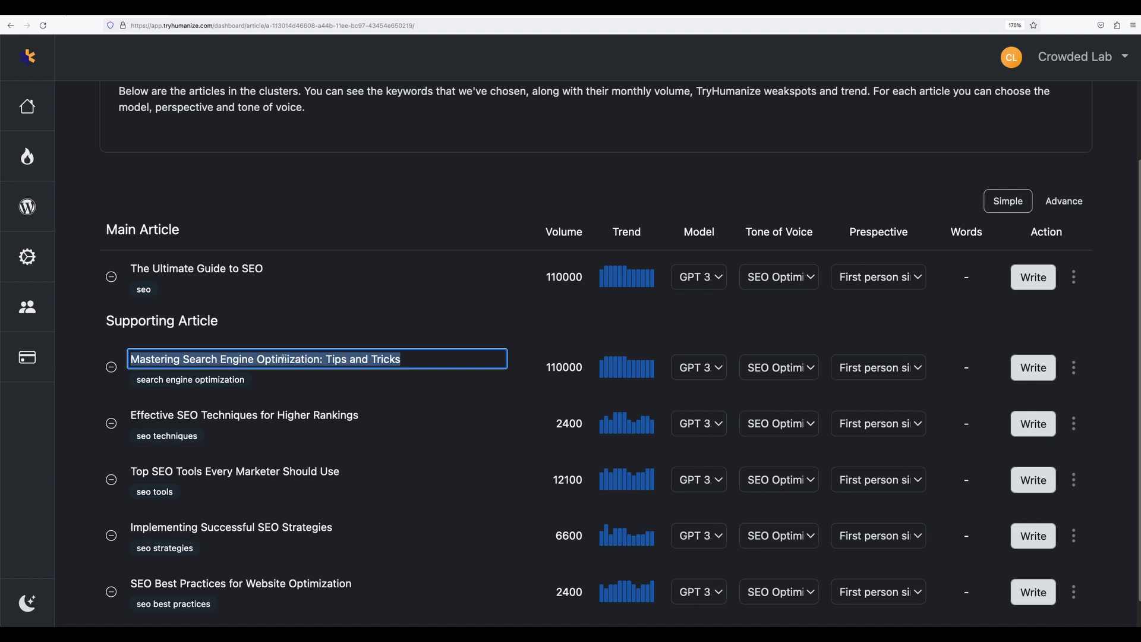
click(396, 358)
drag(419, 359, 130, 356)
text(3333)
click(1064, 201)
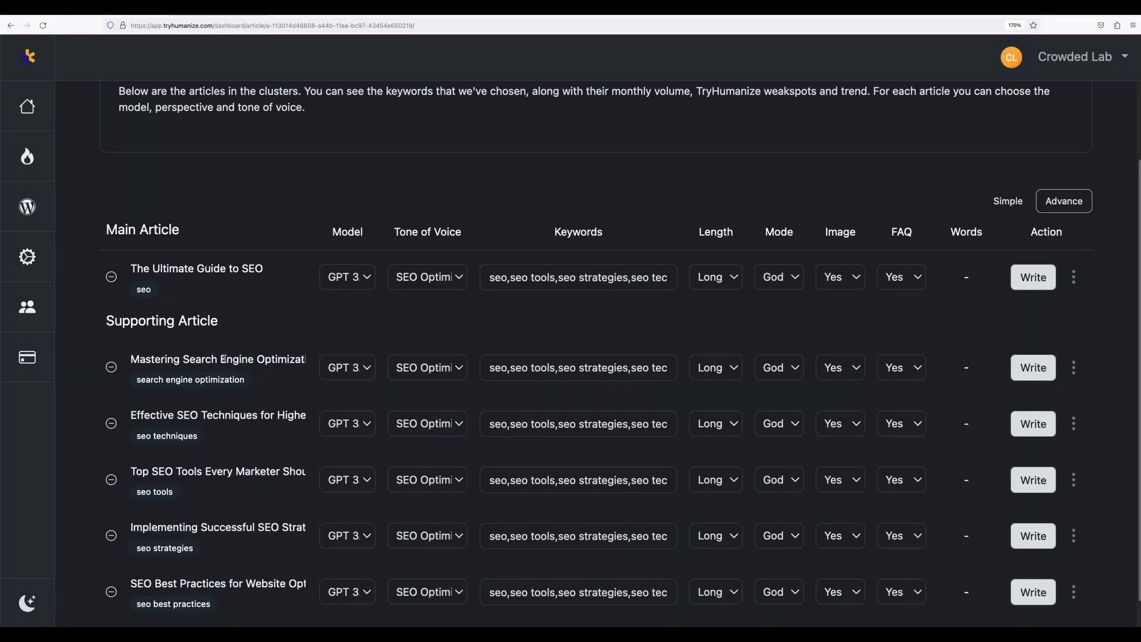
click(185, 358)
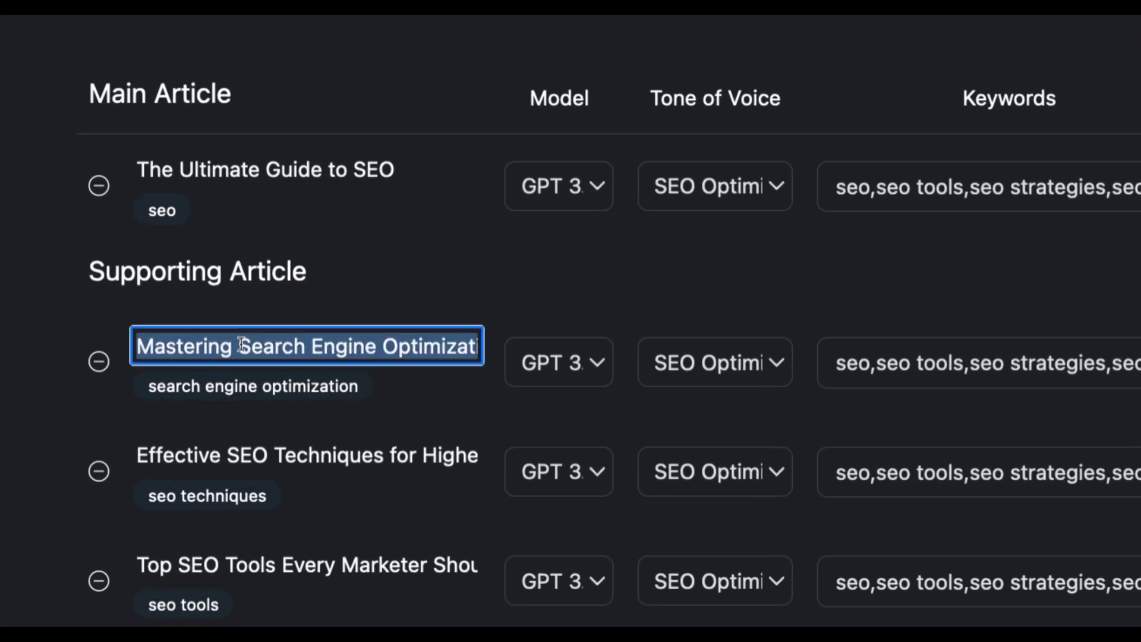
text(111)
- Empty the first supporting article's Keywords field and return to the Article Writer list
double_click(890, 359)
key(ctrl+a)
text(1)
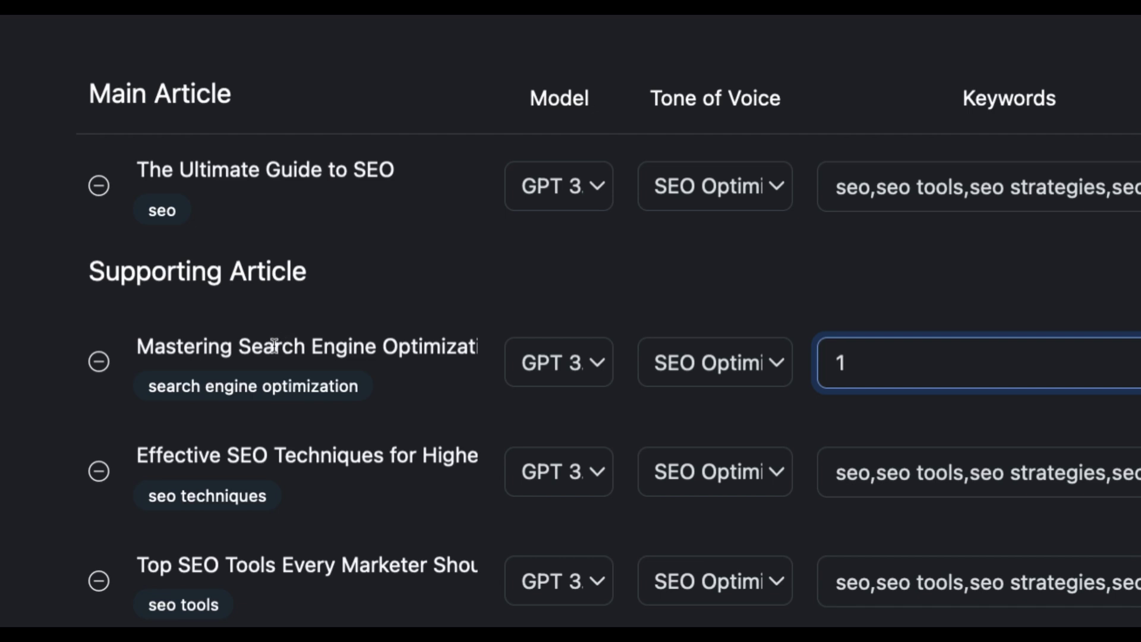
key(Return)
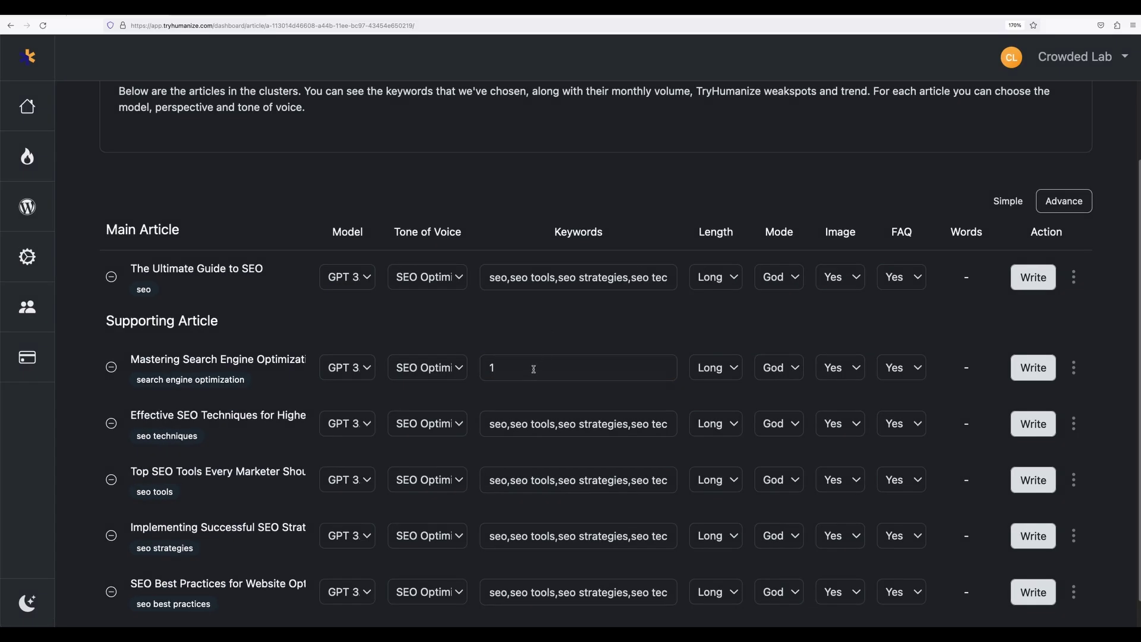
click(537, 369)
key(BackSpace)
key(Return)
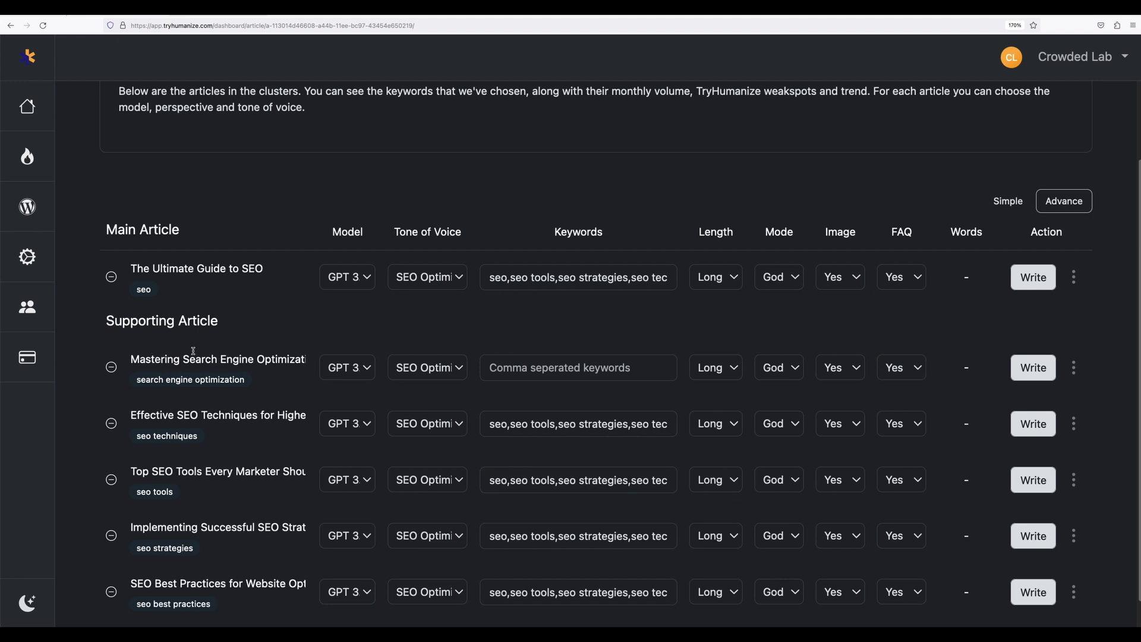
click(27, 157)
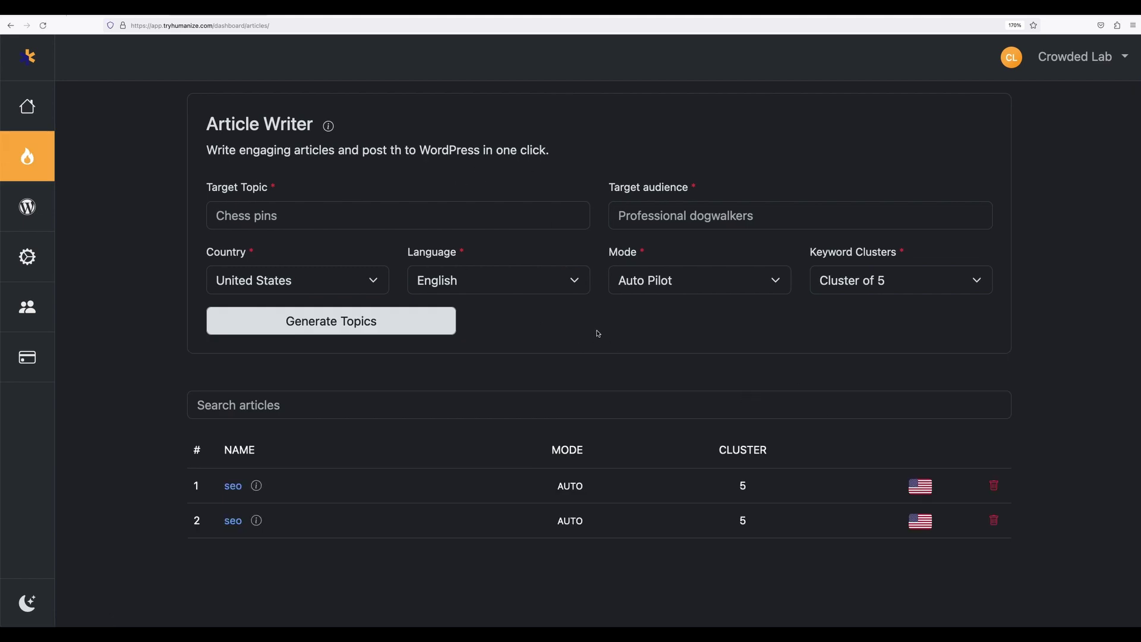
- Review the keyword cluster size options, keeping the size at 5
key(Tab)
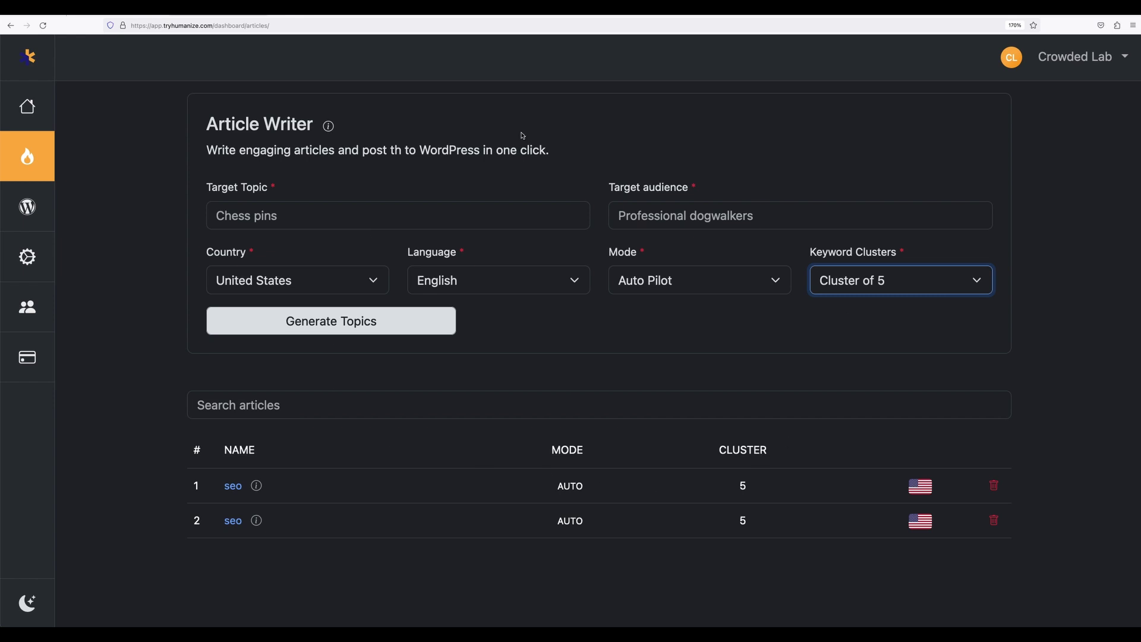
click(885, 284)
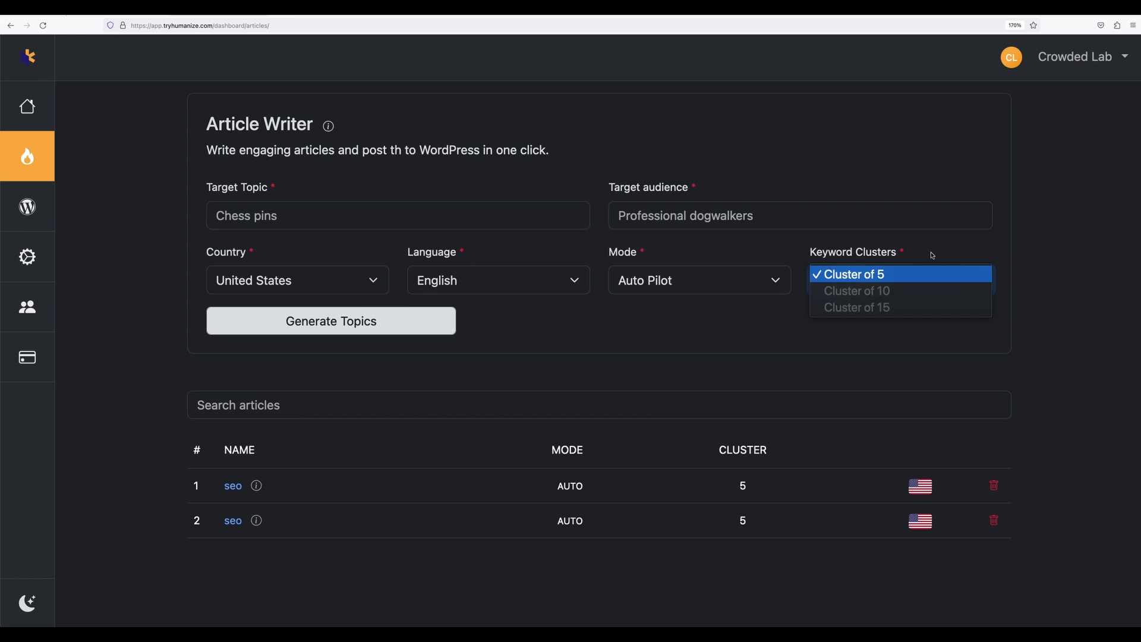
click(948, 262)
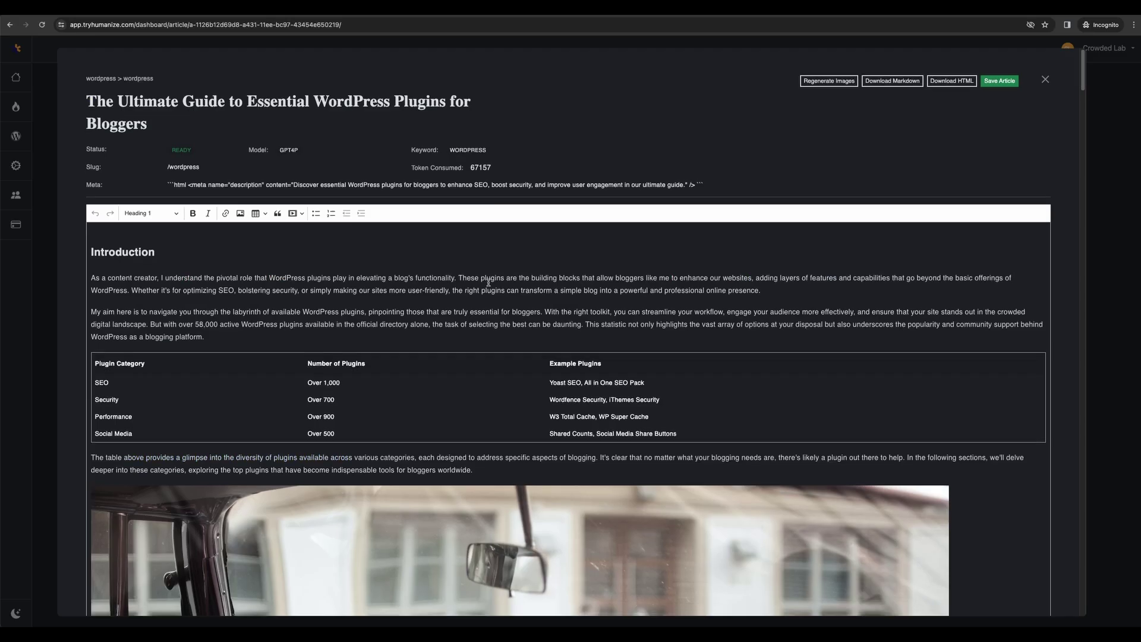
- Scroll through the finished WordPress plugins article for bloggers down to its Conclusion
scroll(490, 284, down, 1)
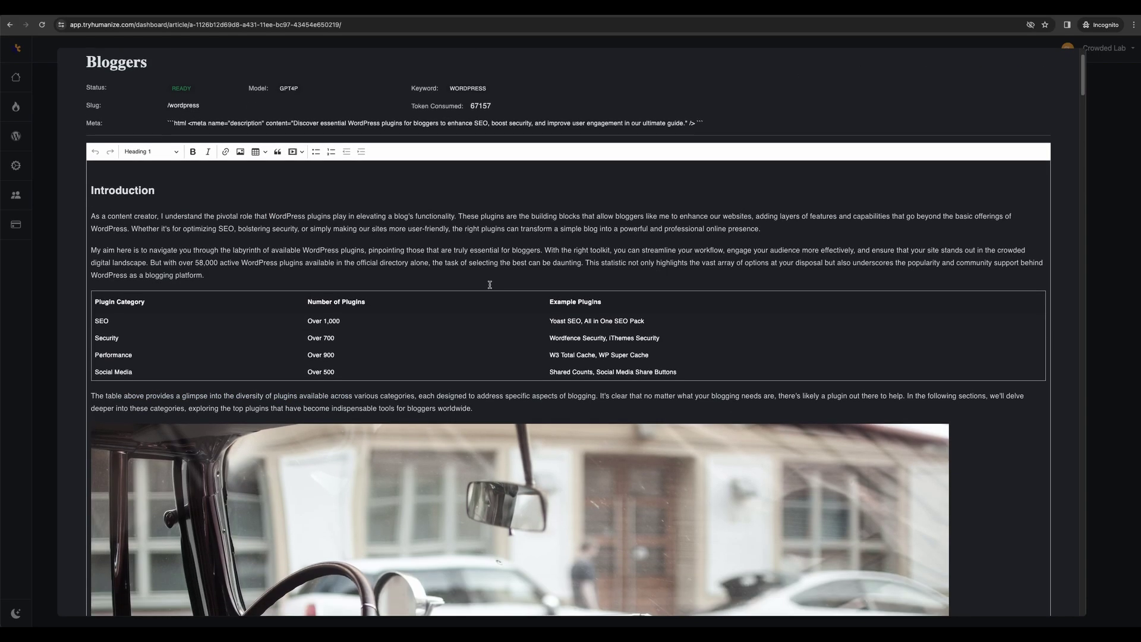
scroll(490, 285, down, 20)
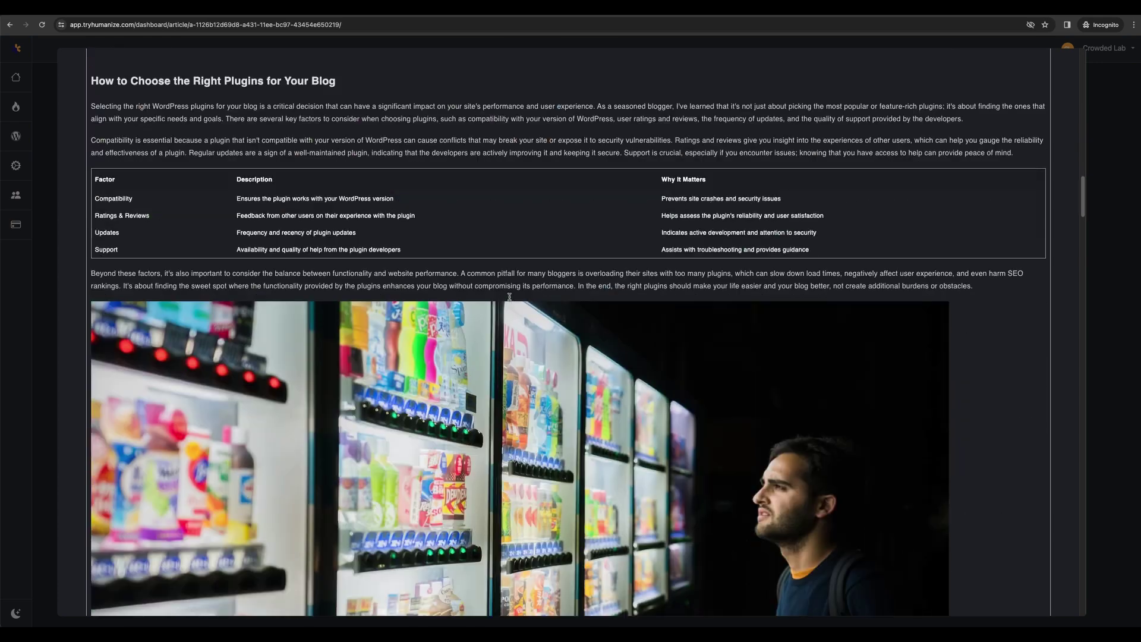
scroll(508, 297, down, 20)
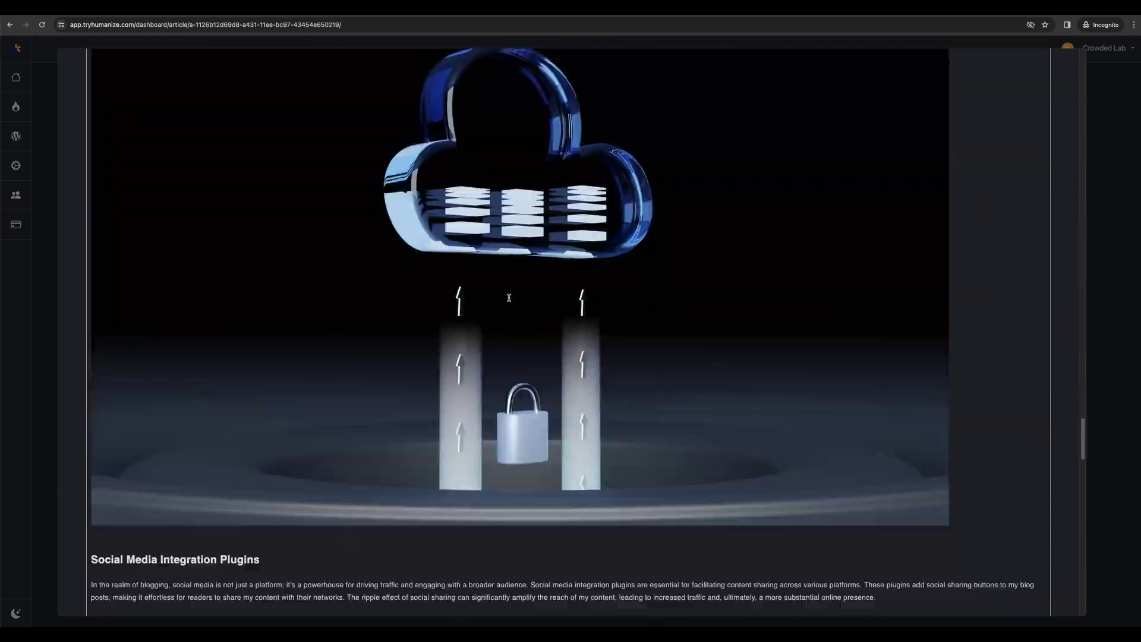
scroll(509, 298, down, 20)
scroll(508, 300, up, 8)
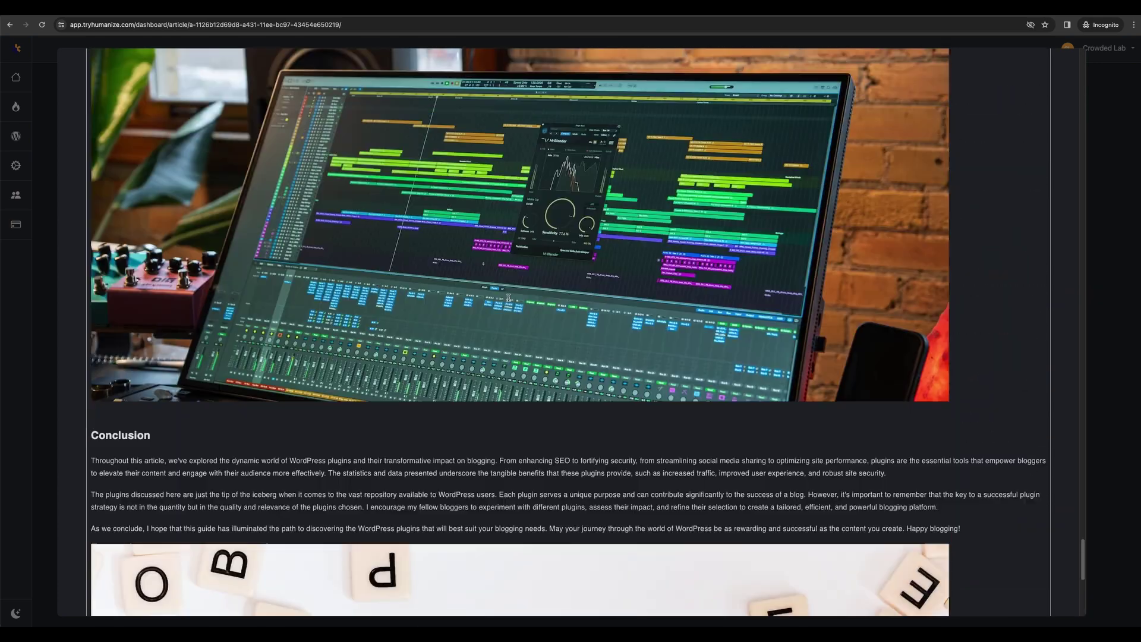
scroll(508, 301, up, 12)
scroll(496, 293, down, 3)
drag(288, 304, 463, 369)
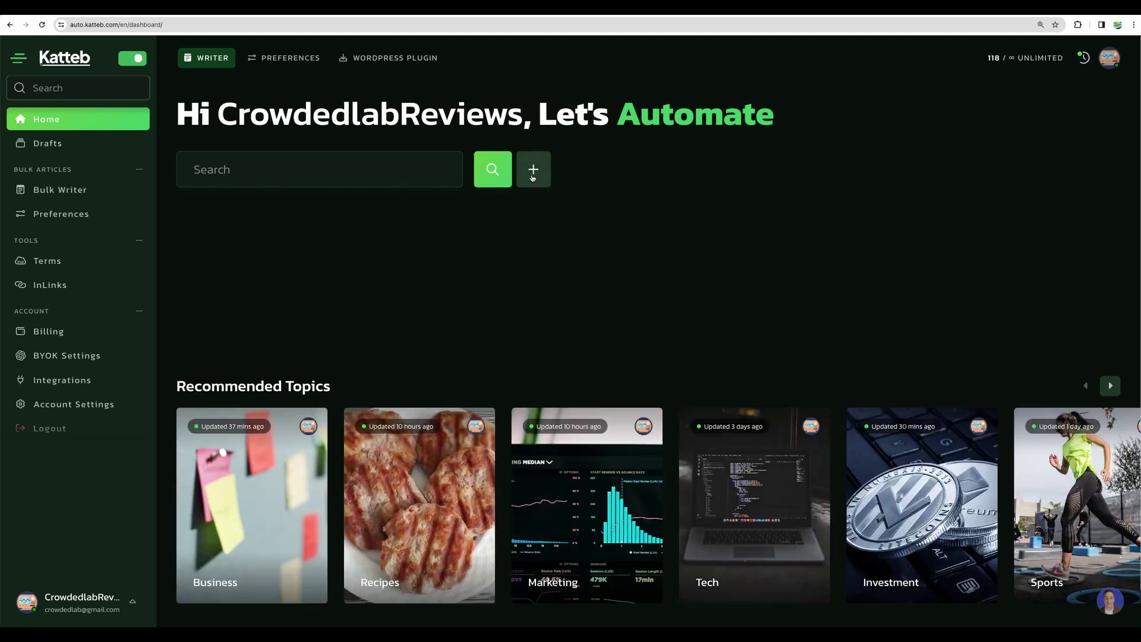
- Skip adding own titles, then open and scroll through the first drafted WordPress plugins article
click(533, 169)
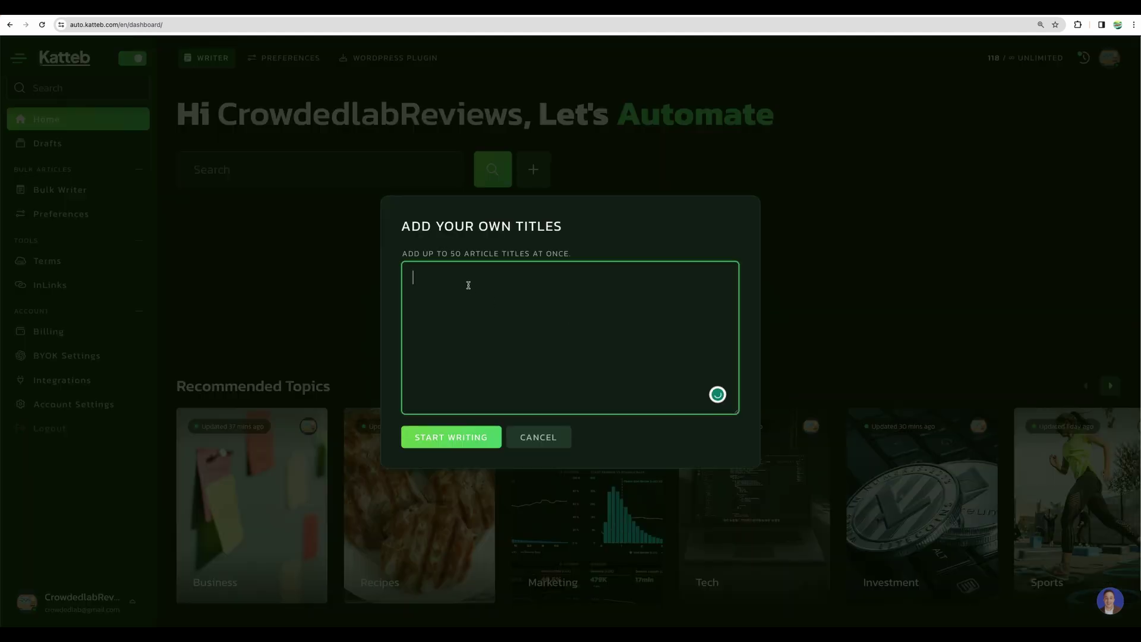
click(553, 438)
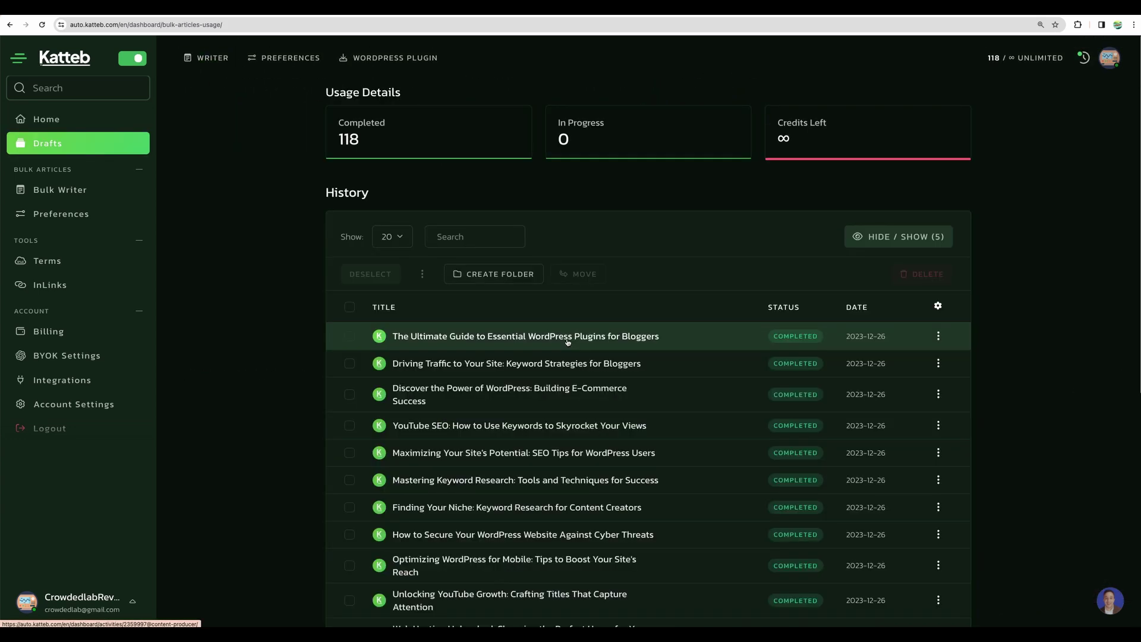
click(532, 336)
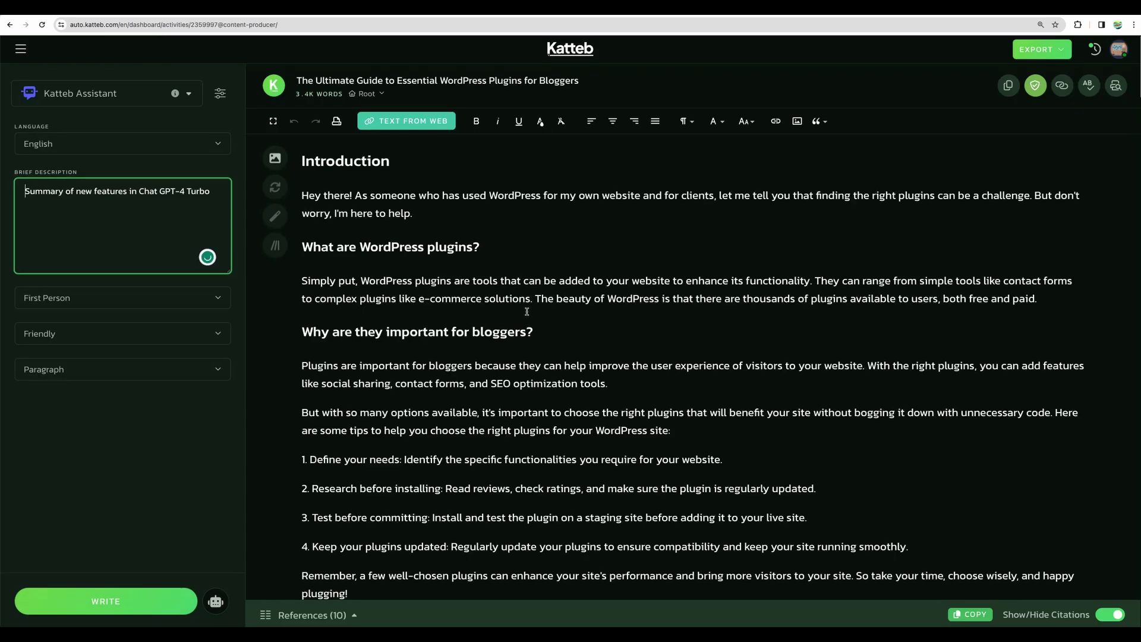
drag(412, 247, 302, 191)
scroll(435, 281, down, 20)
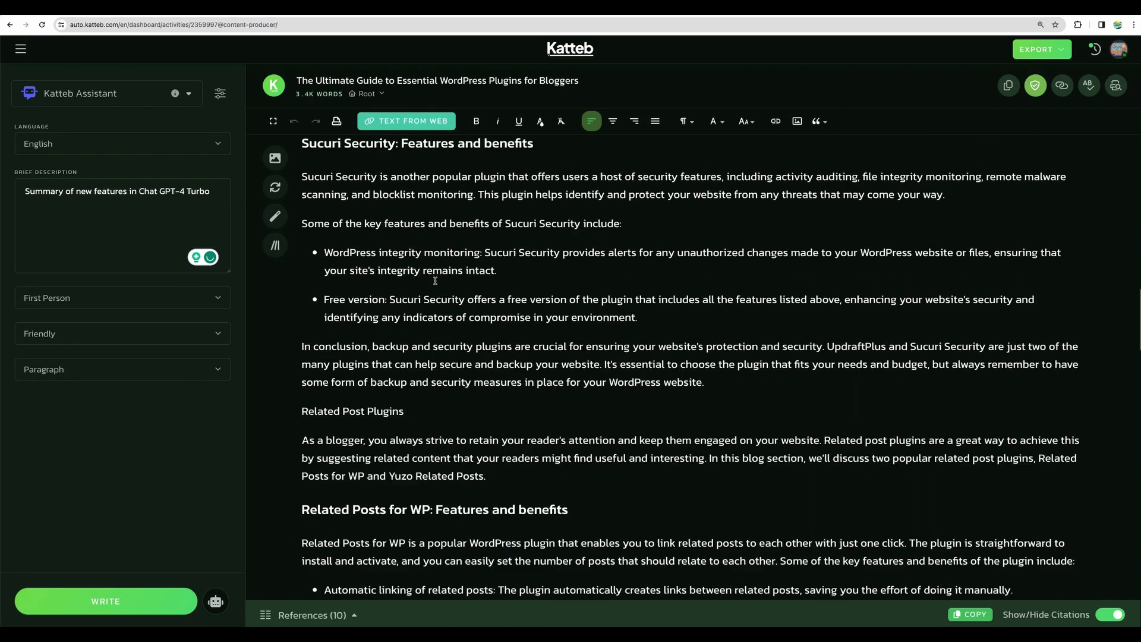
scroll(435, 280, down, 20)
click(335, 119)
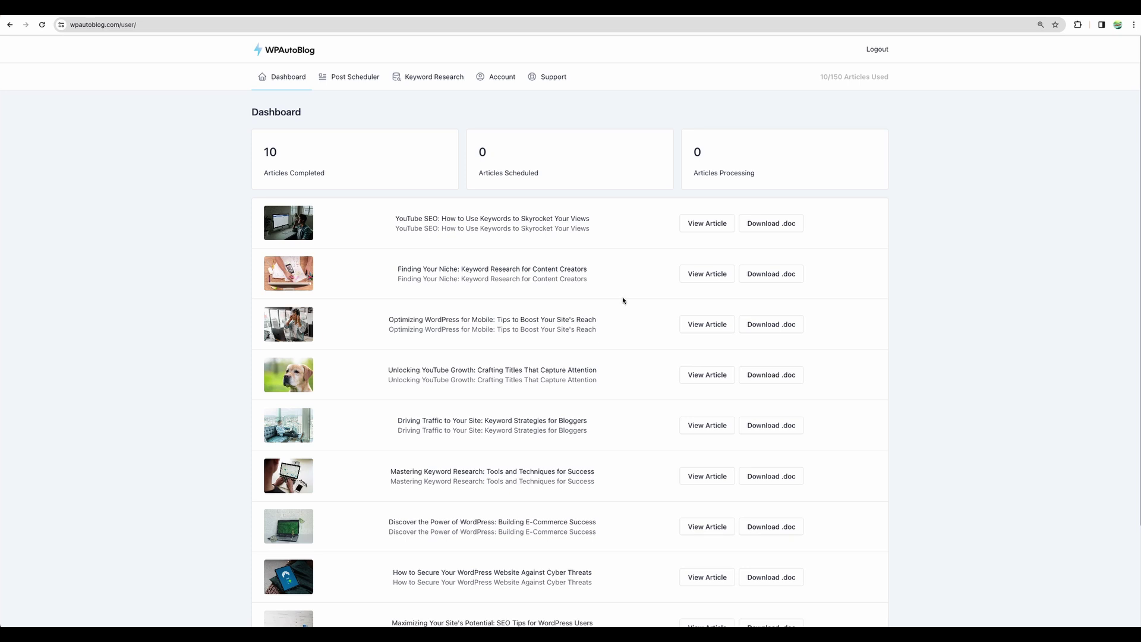
- Open 'Finding Your Niche: Keyword Research for Content Creators' from WPAutoBlog's article list
scroll(583, 349, down, 3)
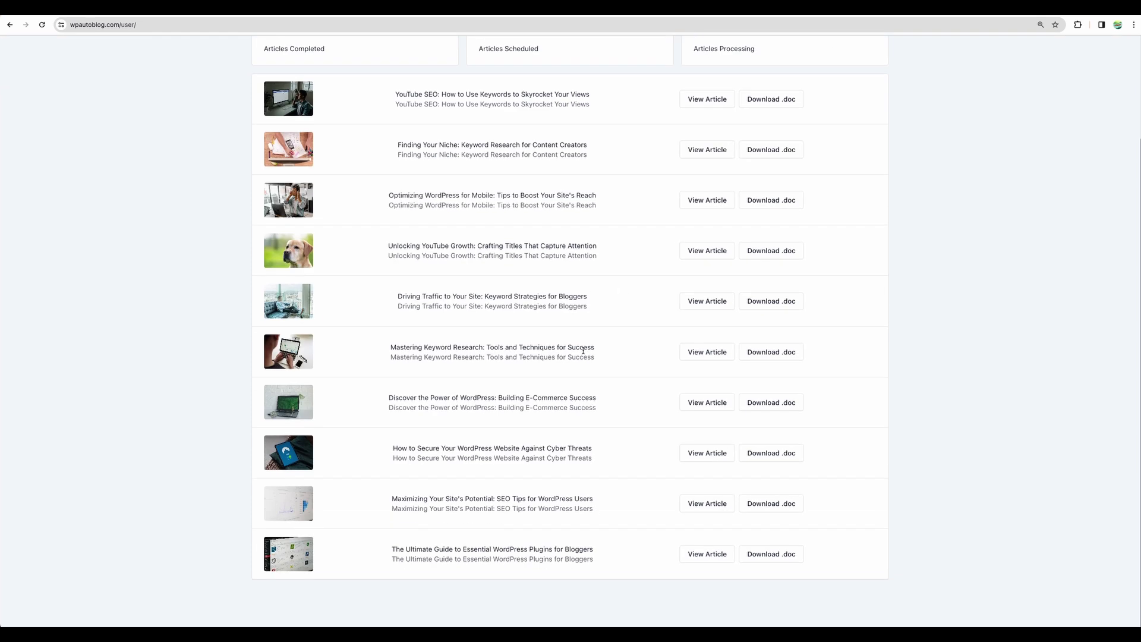
scroll(583, 351, up, 3)
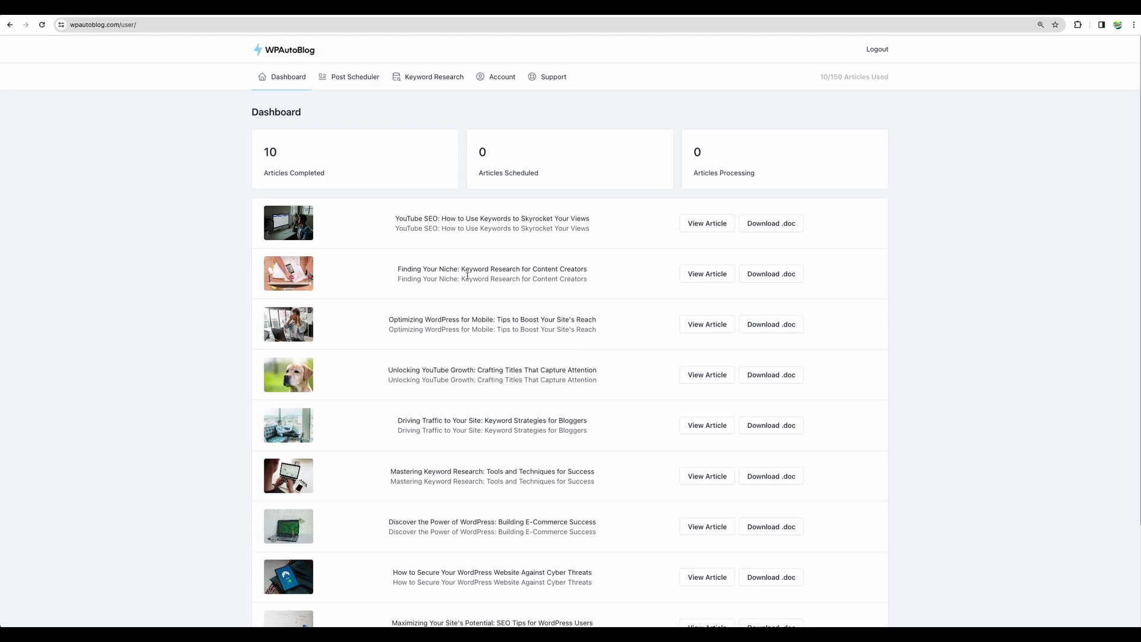
click(707, 275)
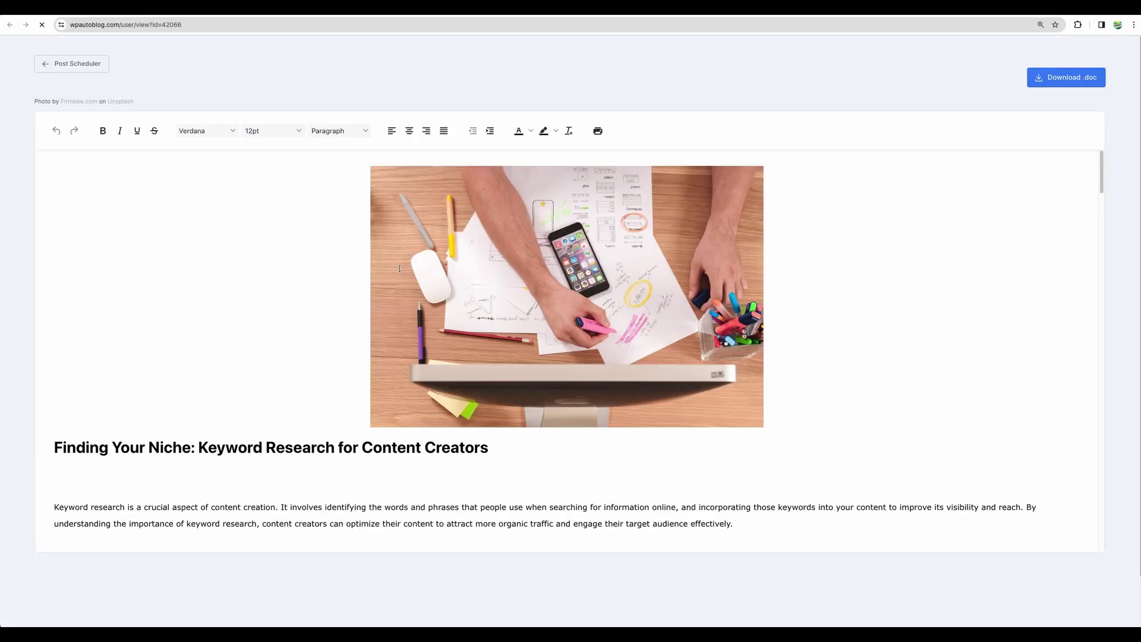
scroll(435, 287, down, 15)
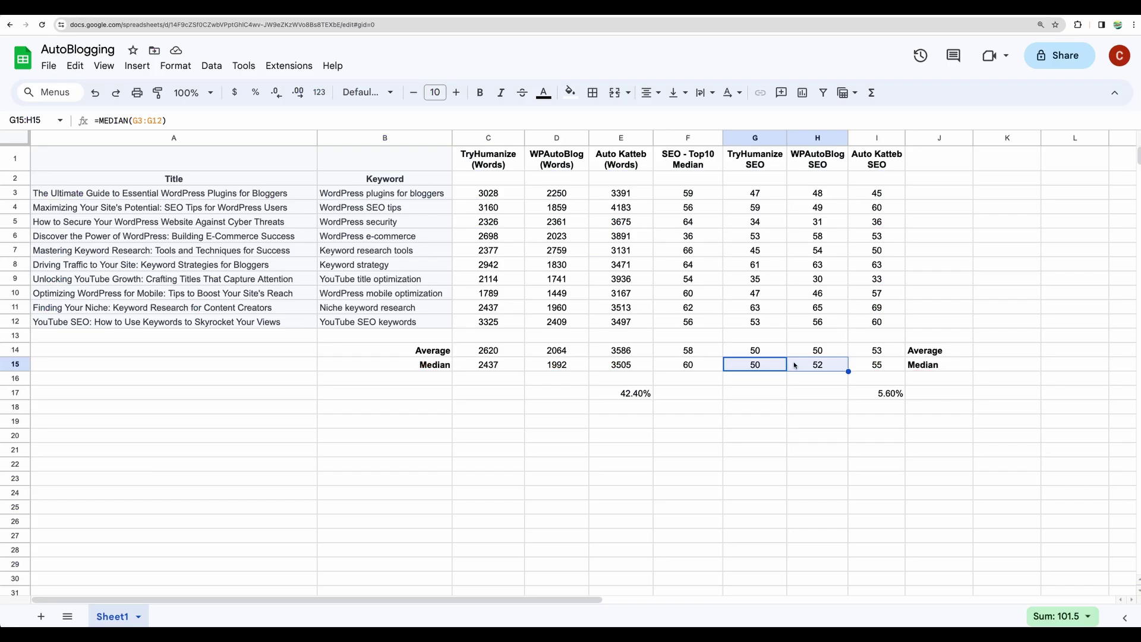
- Check the spreadsheet's median SEO scores for WPAutoBlog (H15) and TryHumanize (G15)
click(787, 366)
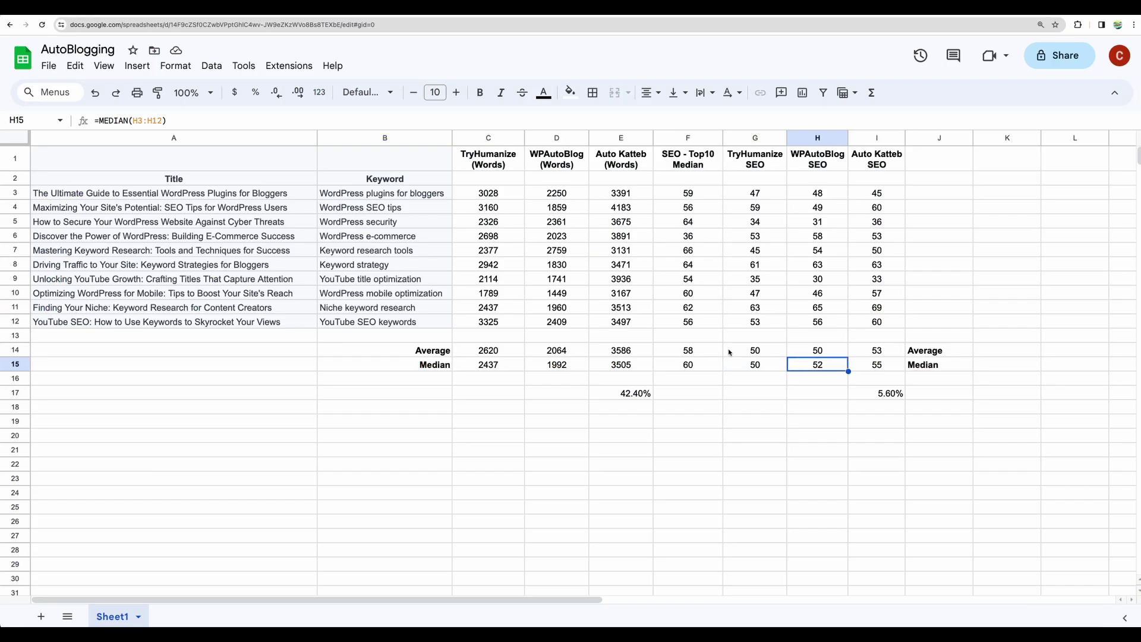
key(ctrl+space)
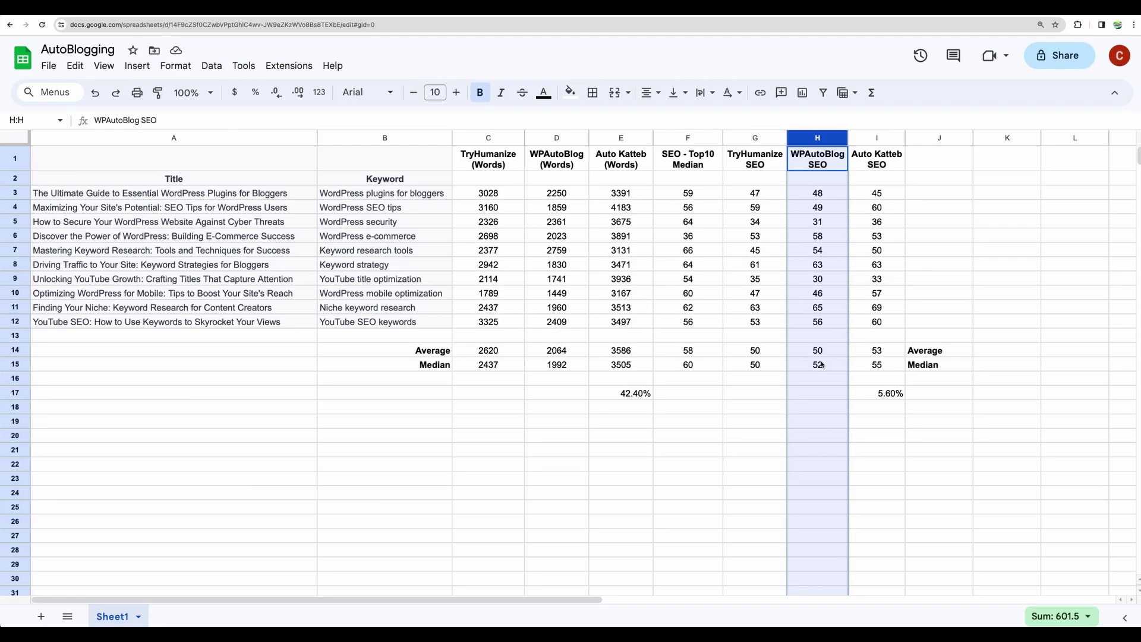
click(821, 355)
click(710, 359)
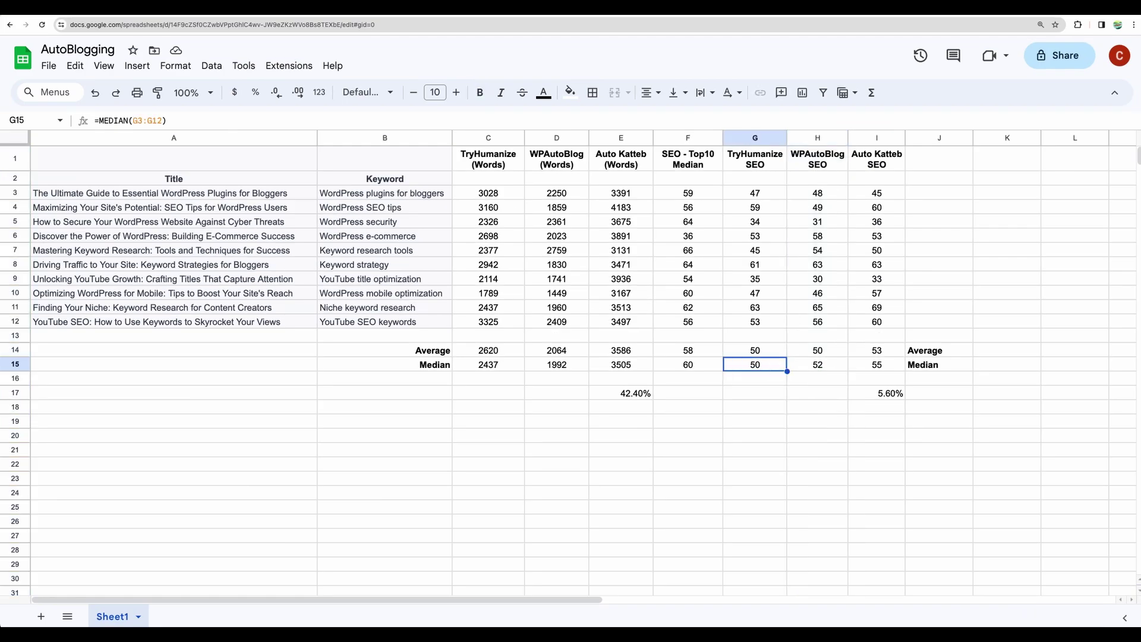
- Change TryHumanize's SEO box from 52 to 50, then check Auto Katteb's word count and SEO boxes
click(446, 16)
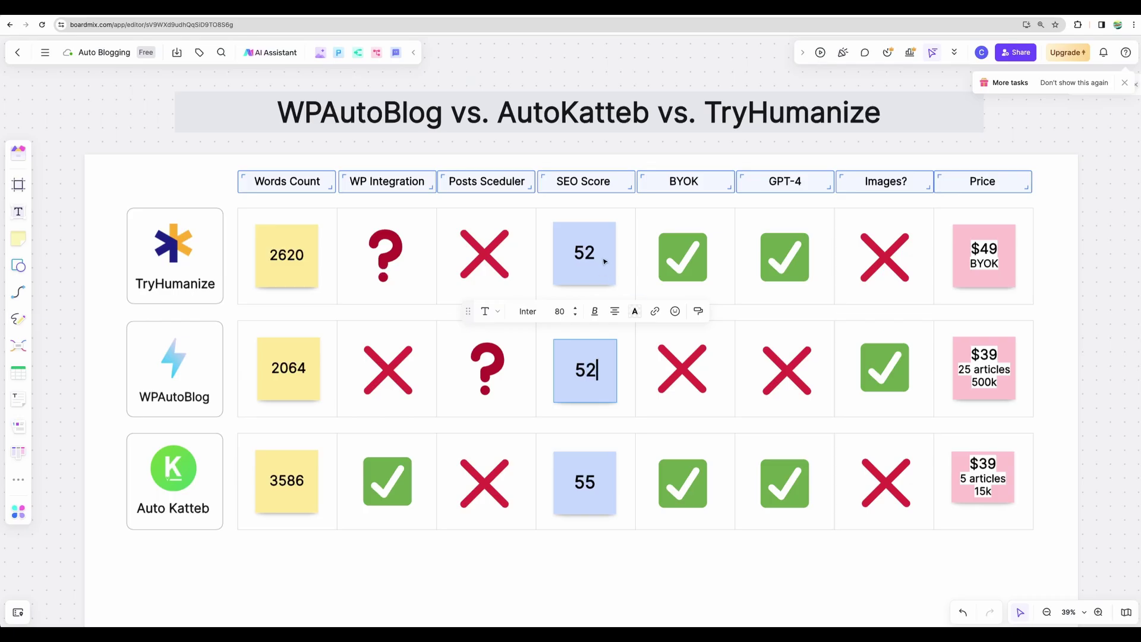
click(587, 256)
double_click(587, 255)
key(BackSpace)
text(0)
click(287, 366)
click(290, 493)
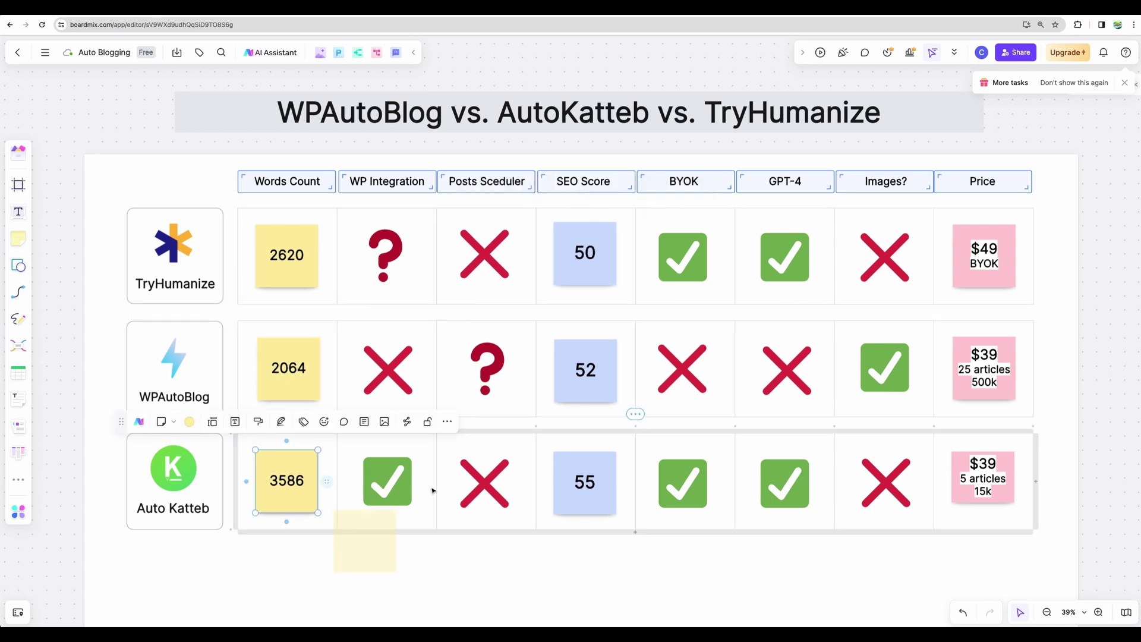
click(590, 482)
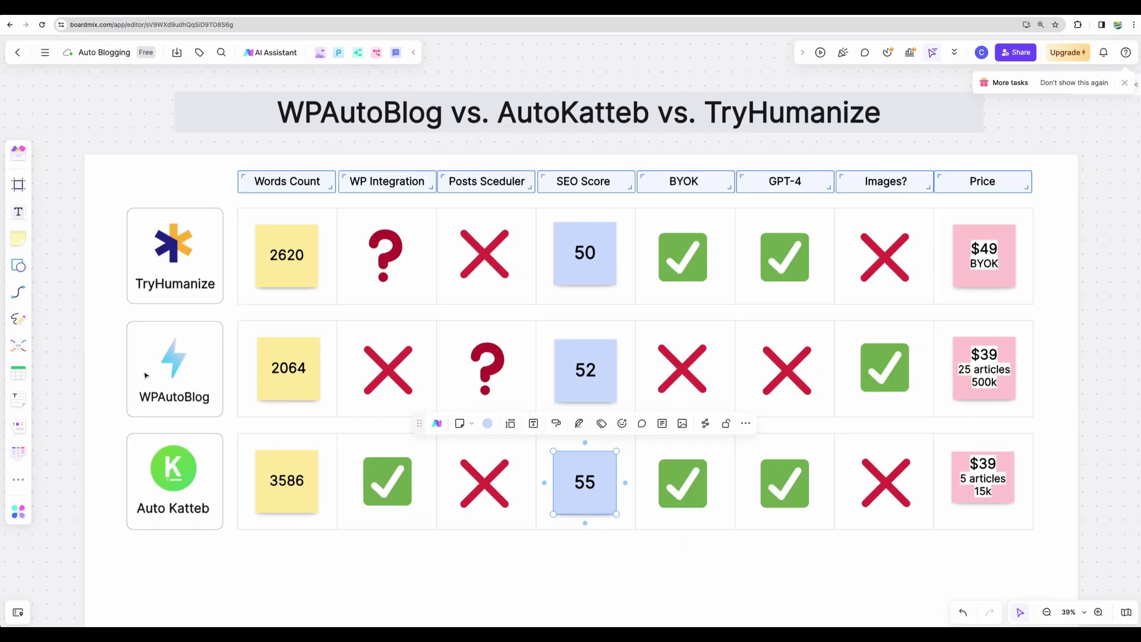
click(107, 327)
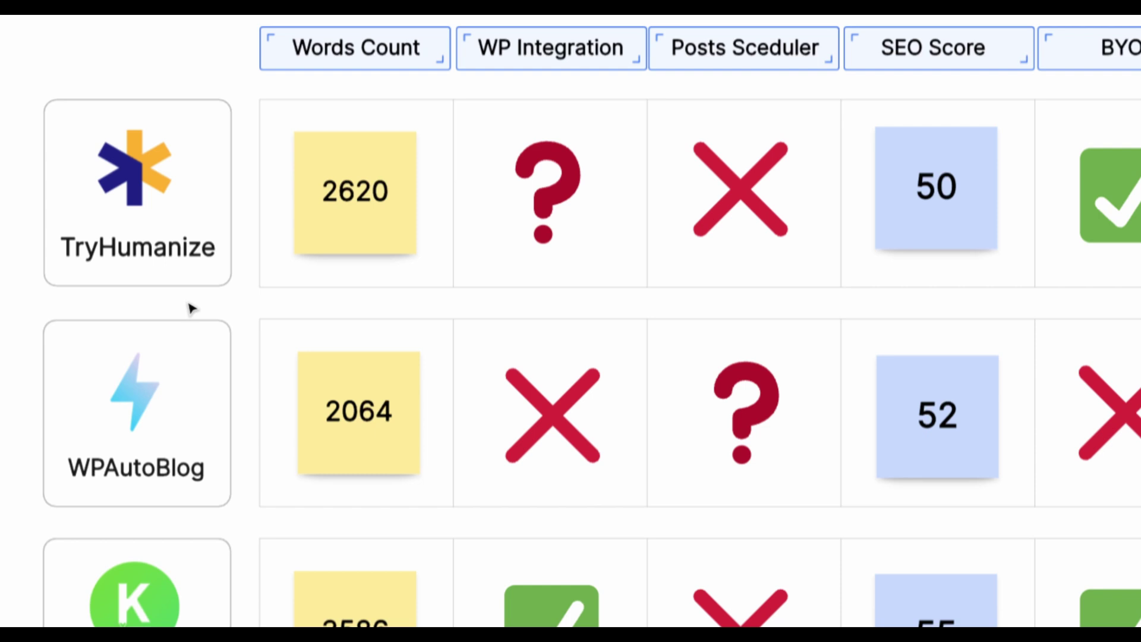
- Inspect the WP Integration question mark and cross, then view WPAutoBlog's schedule interval options
click(554, 188)
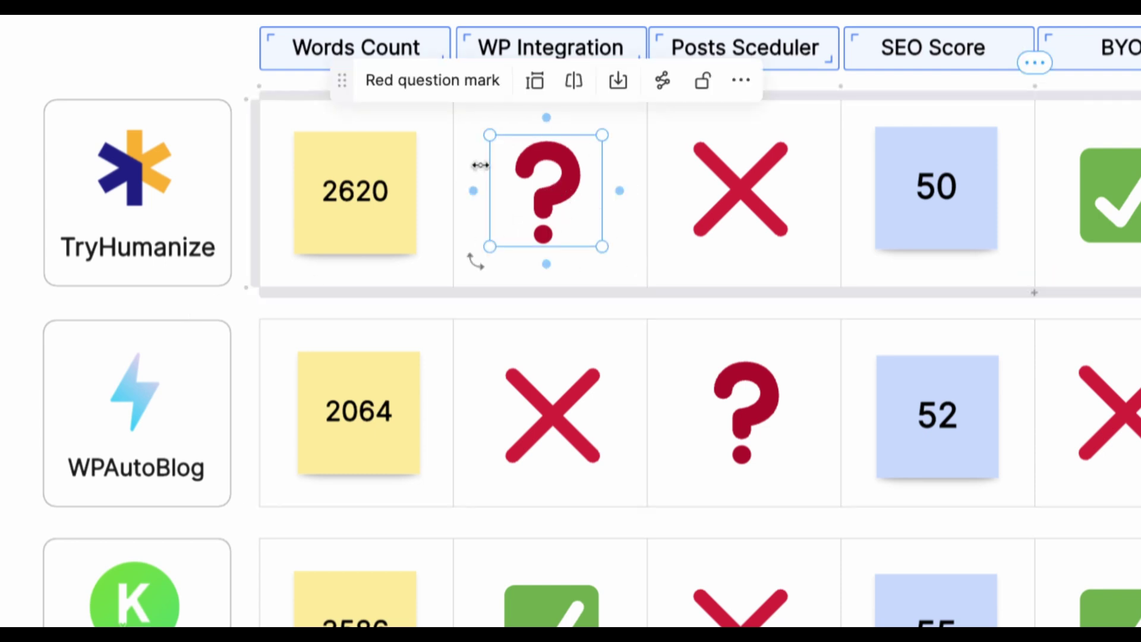
click(543, 436)
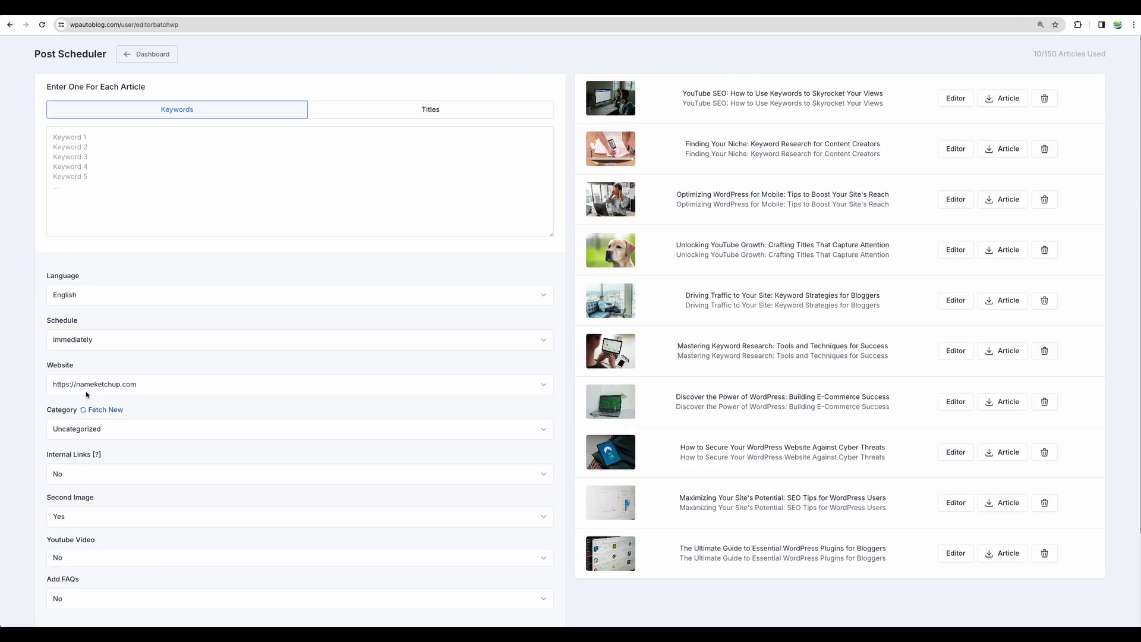
click(86, 343)
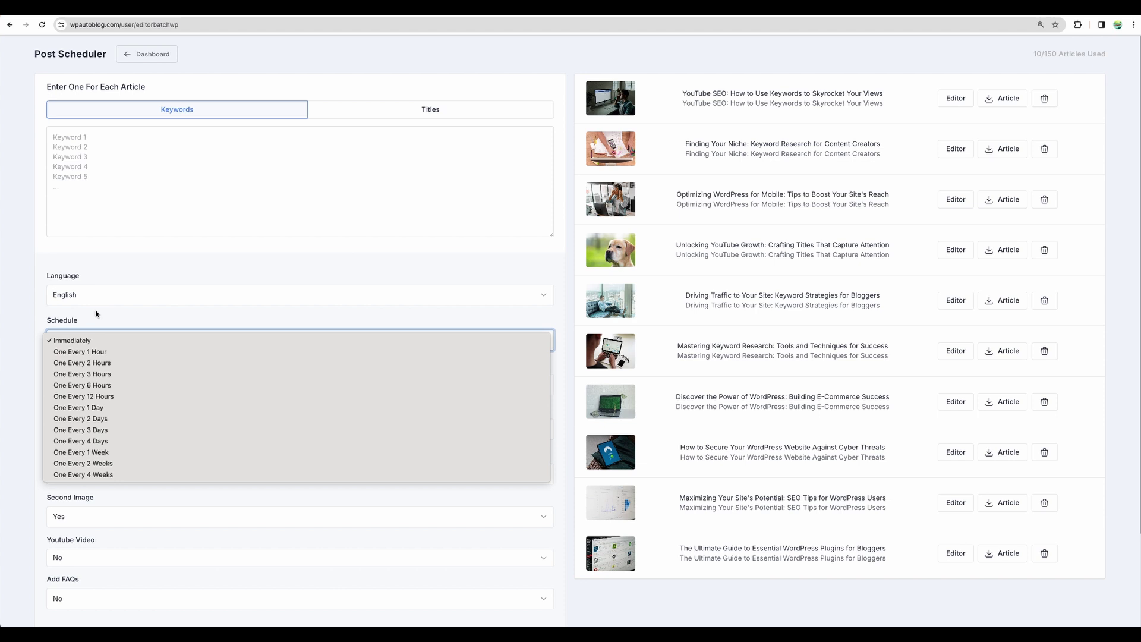
key(Escape)
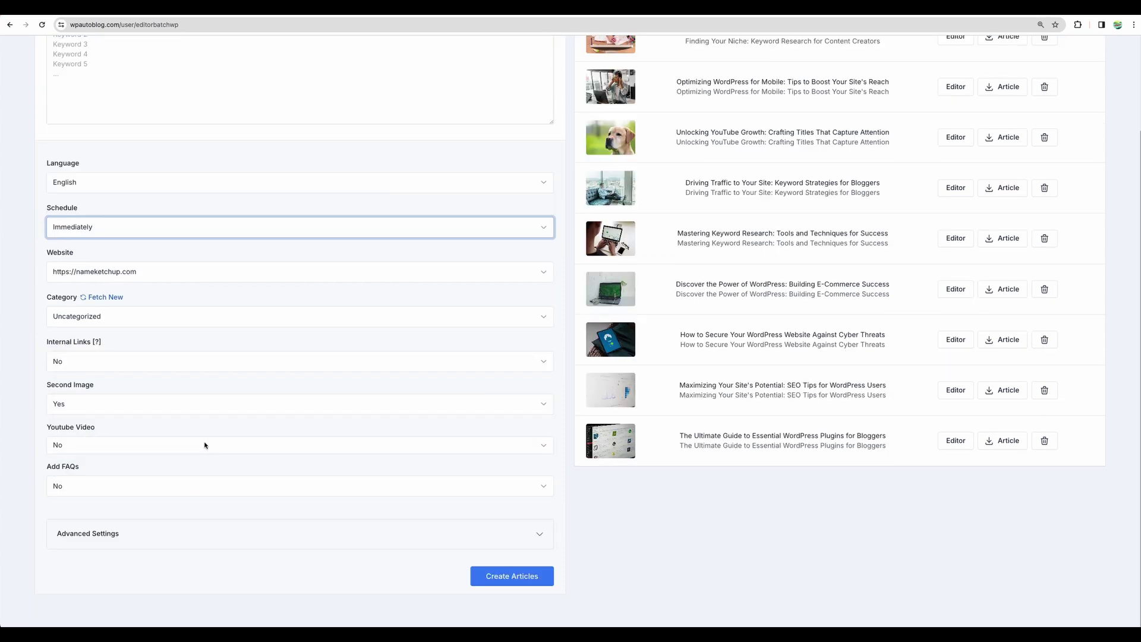
scroll(205, 445, up, 2)
scroll(206, 444, down, 3)
scroll(206, 443, up, 3)
click(96, 384)
click(96, 384)
click(101, 435)
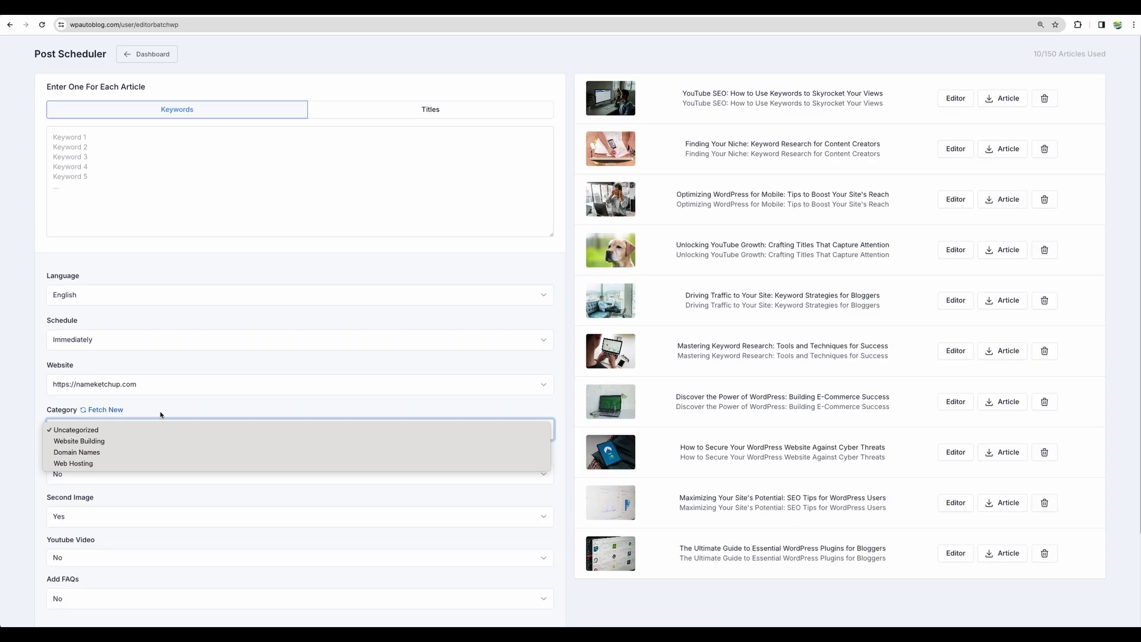
click(160, 412)
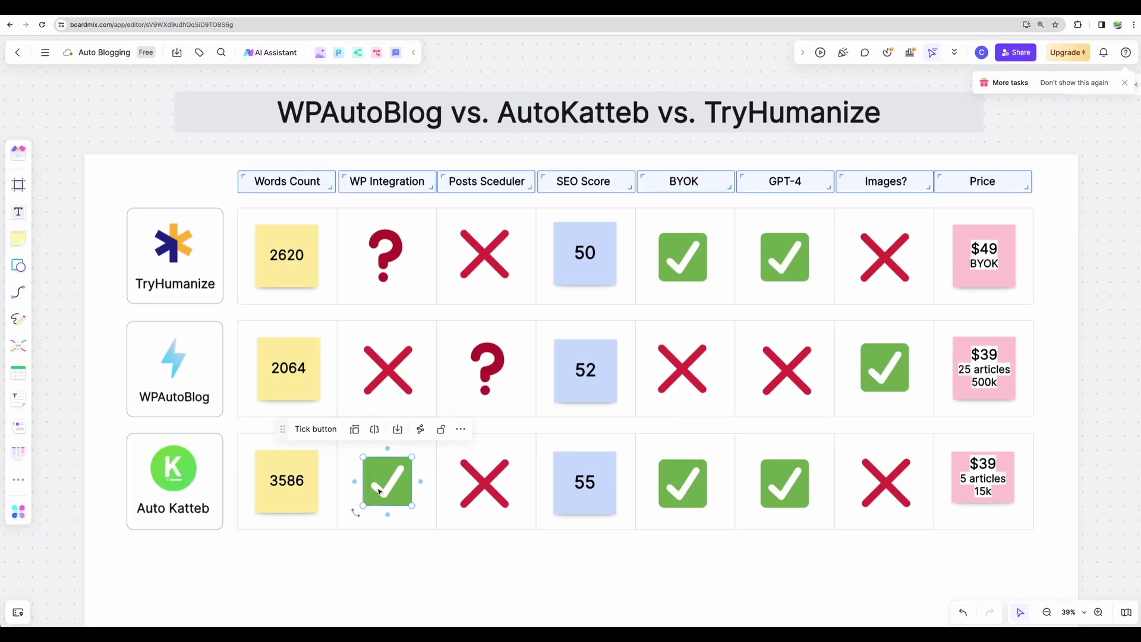
click(496, 483)
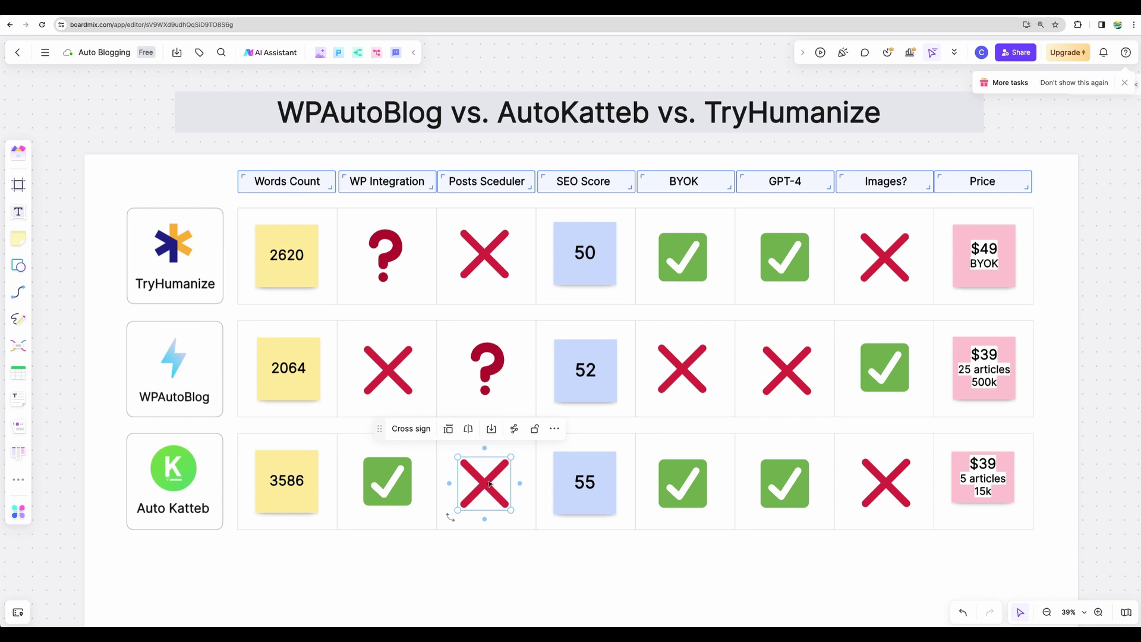
click(487, 259)
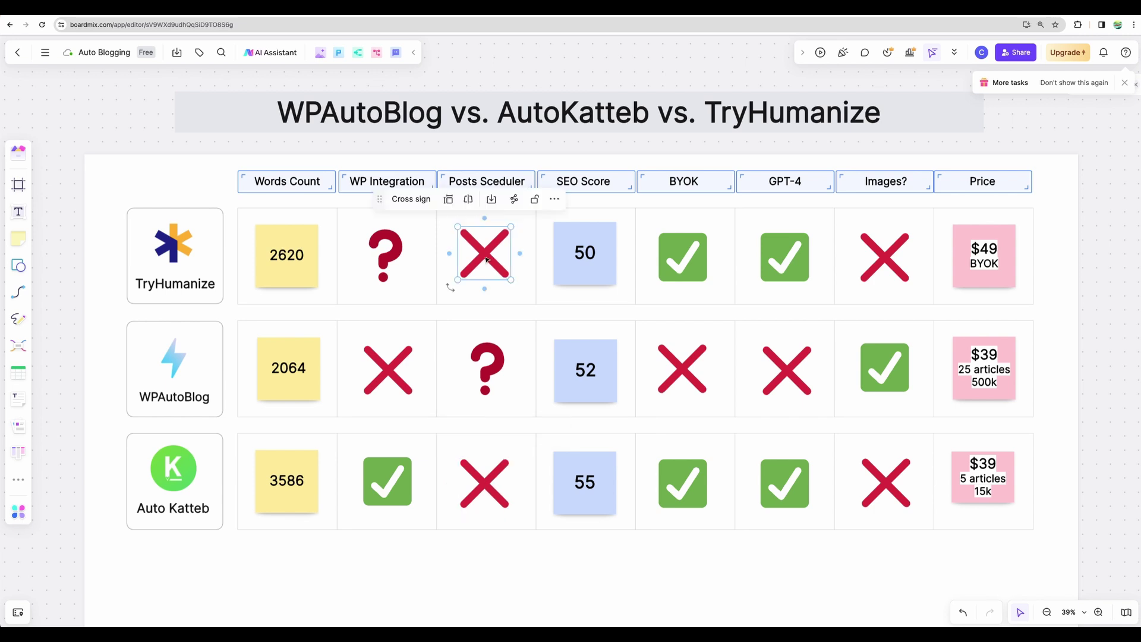
click(480, 376)
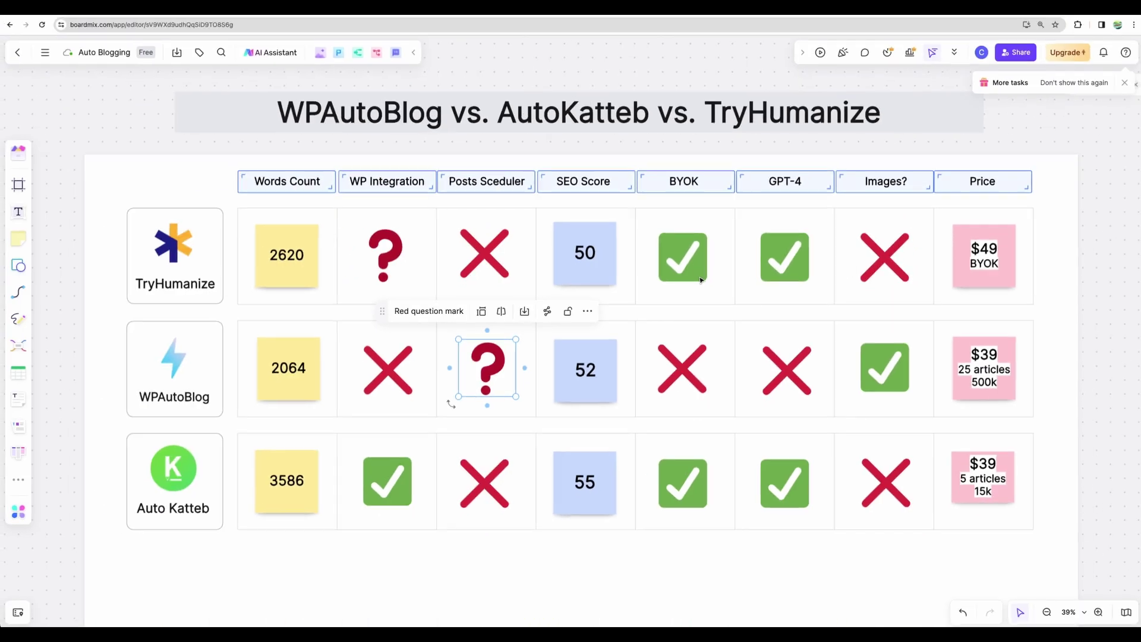
click(687, 259)
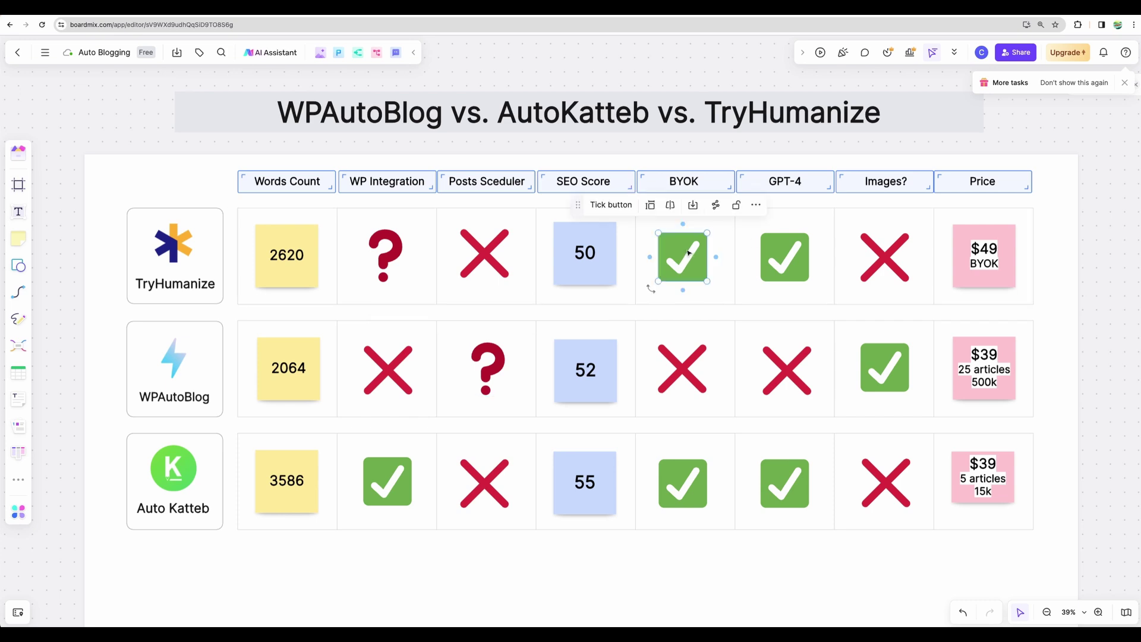
click(690, 487)
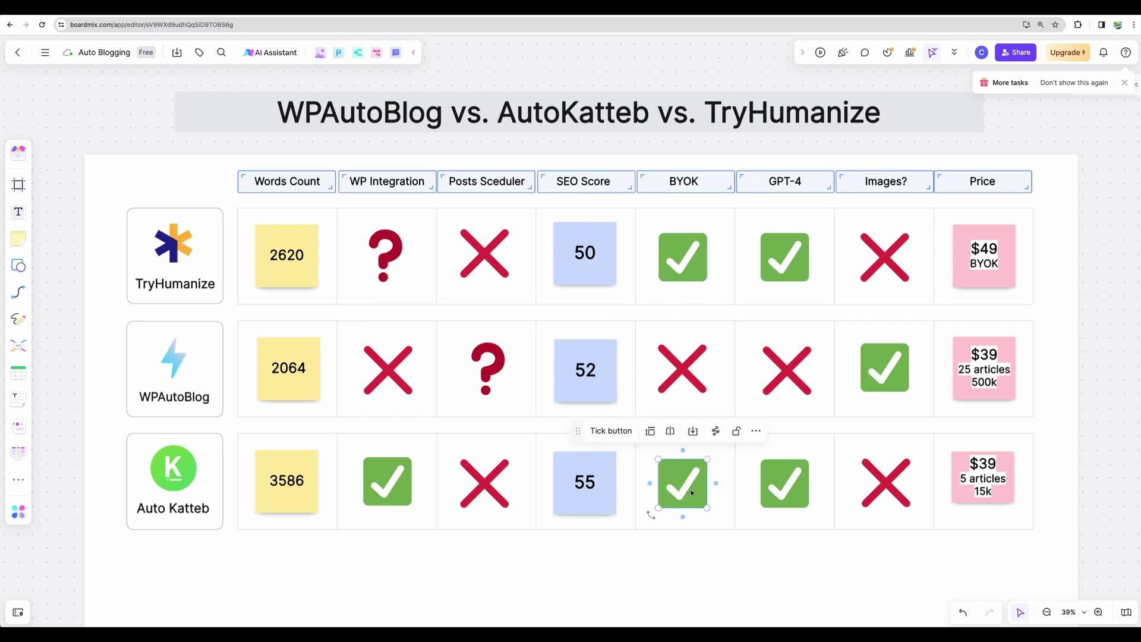
click(687, 372)
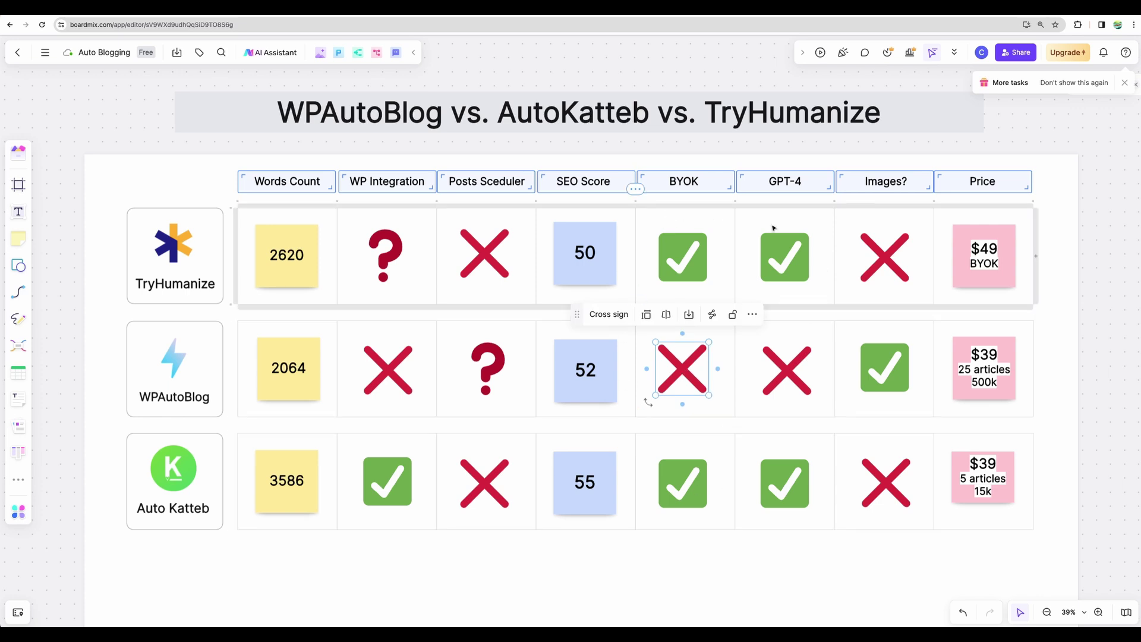
click(781, 252)
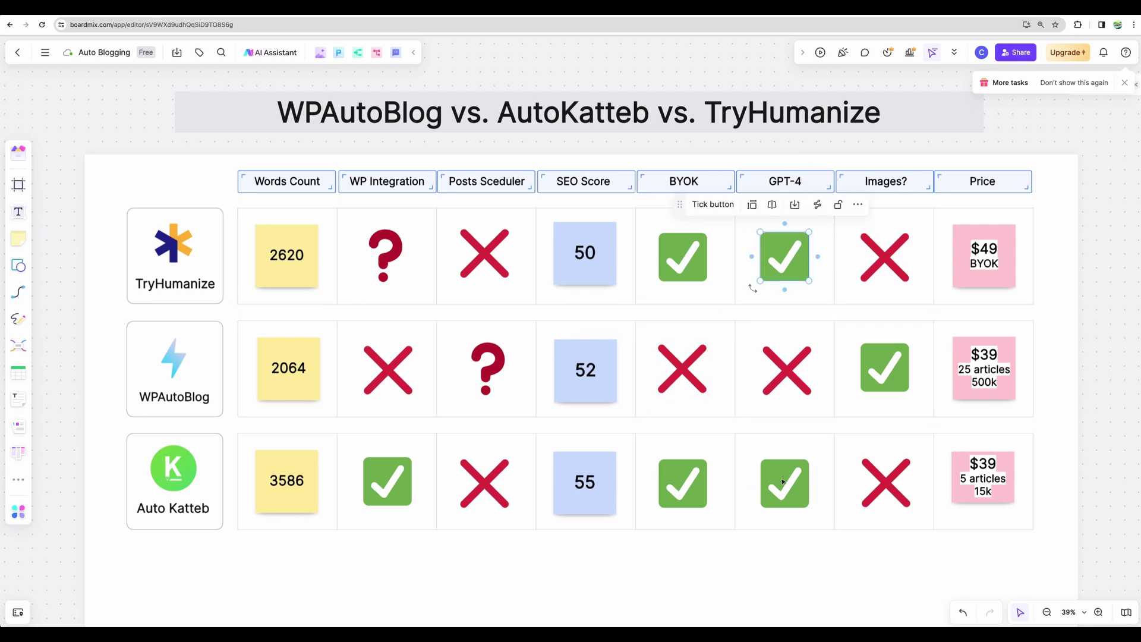
click(807, 494)
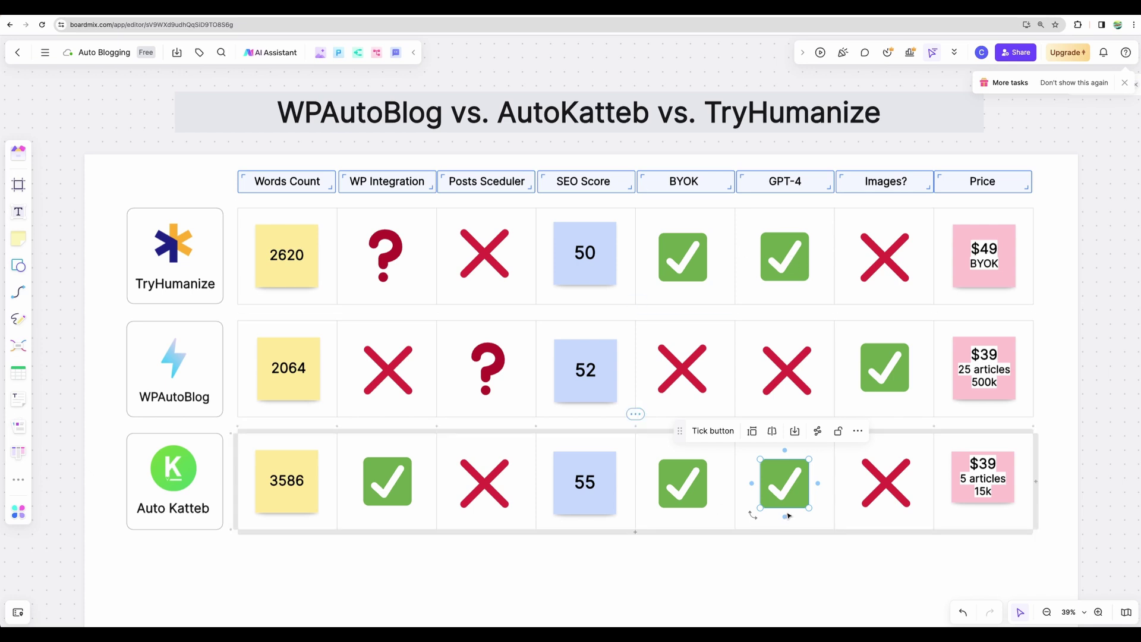
click(801, 380)
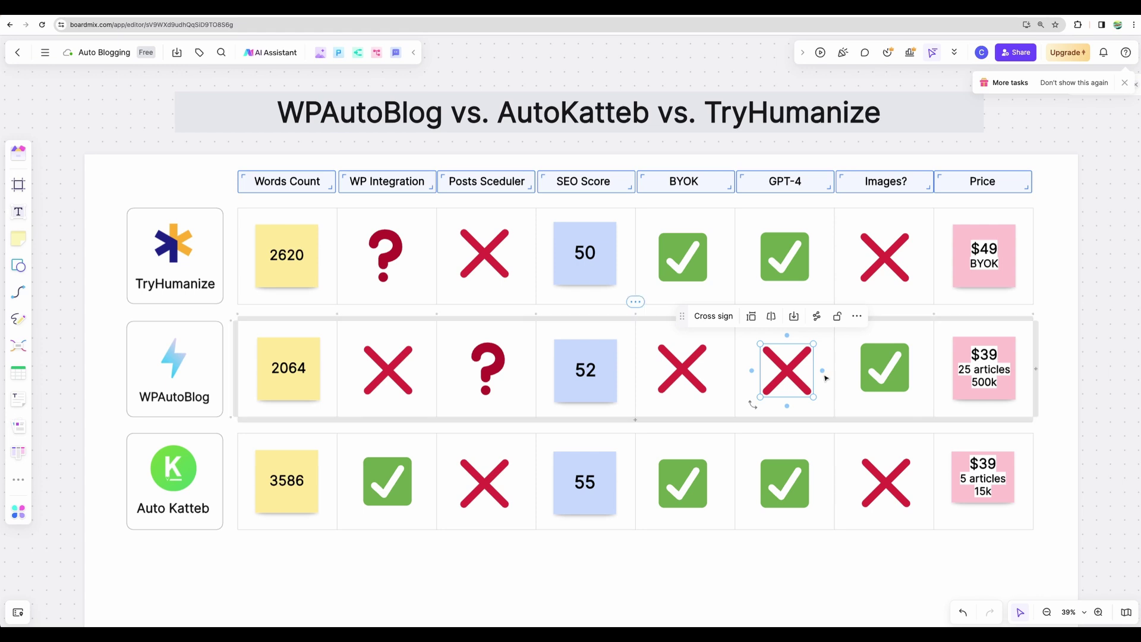
key(Escape)
click(890, 277)
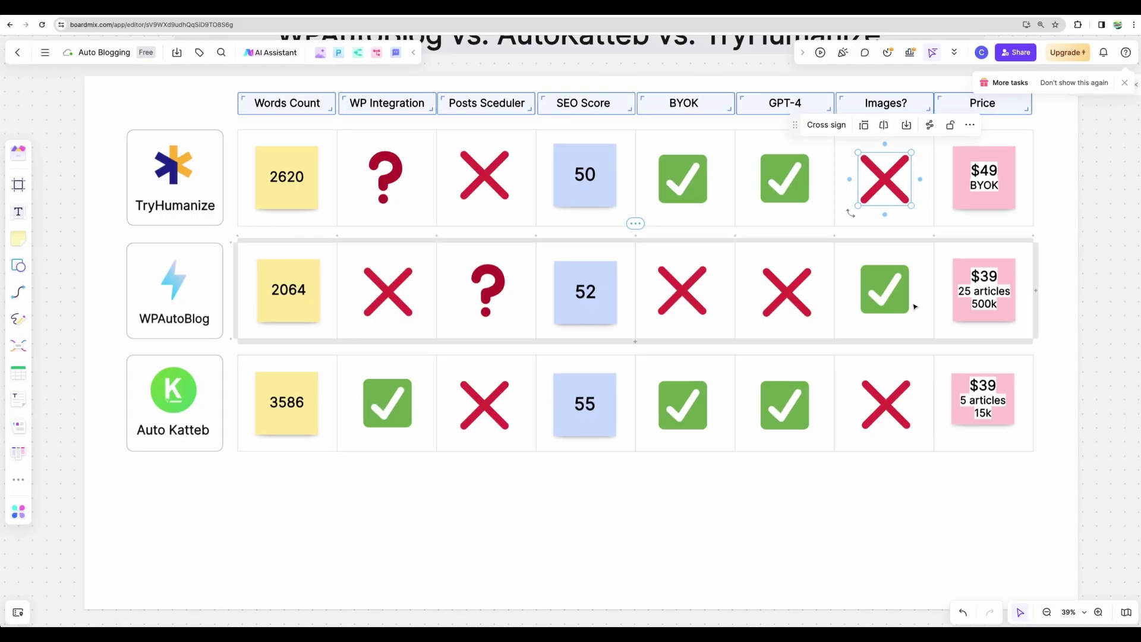
click(762, 435)
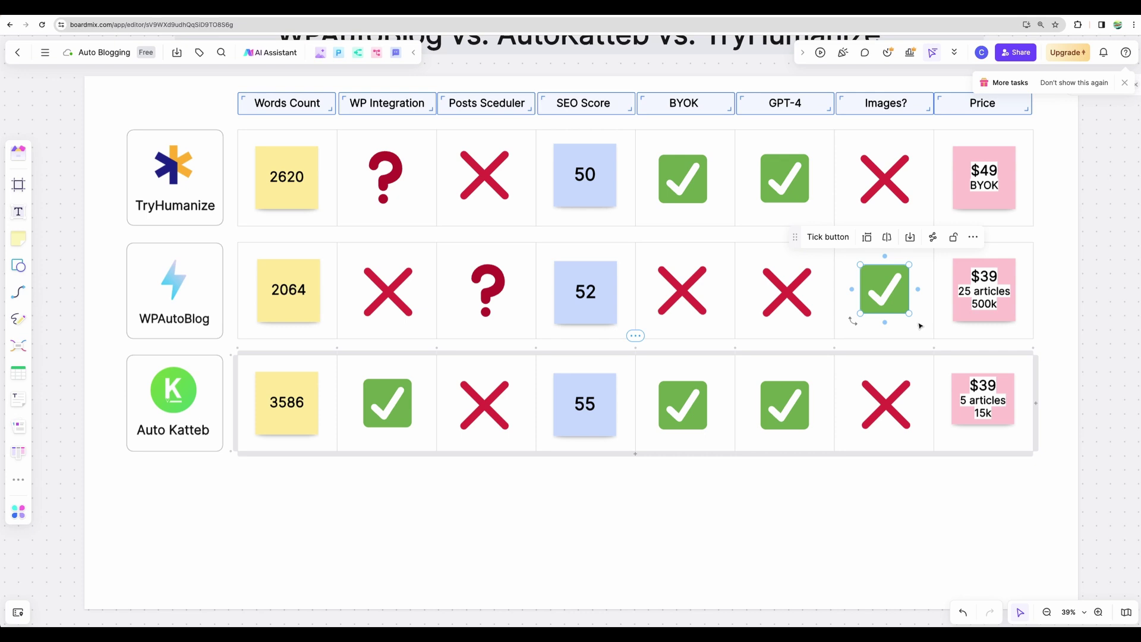
click(893, 388)
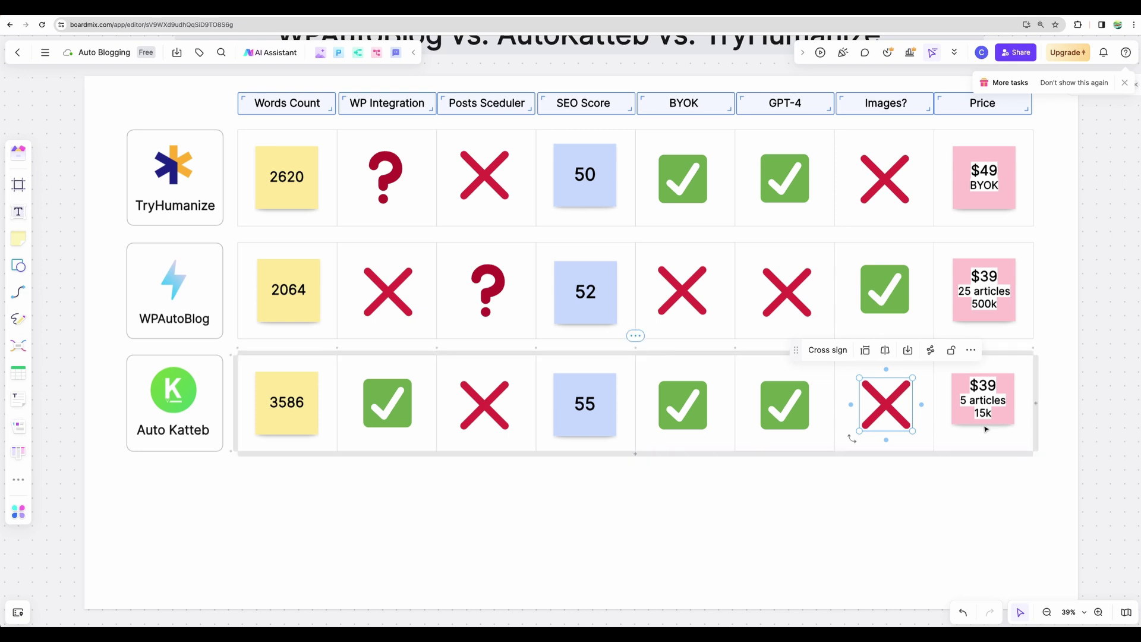
scroll(987, 380, up, 2)
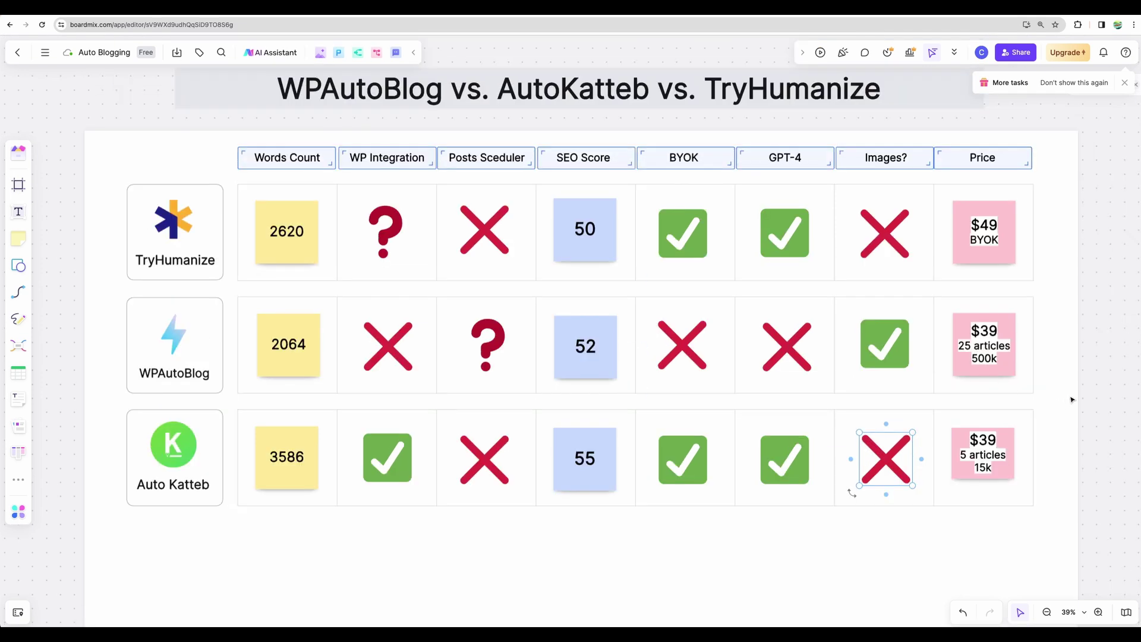
click(908, 437)
click(881, 458)
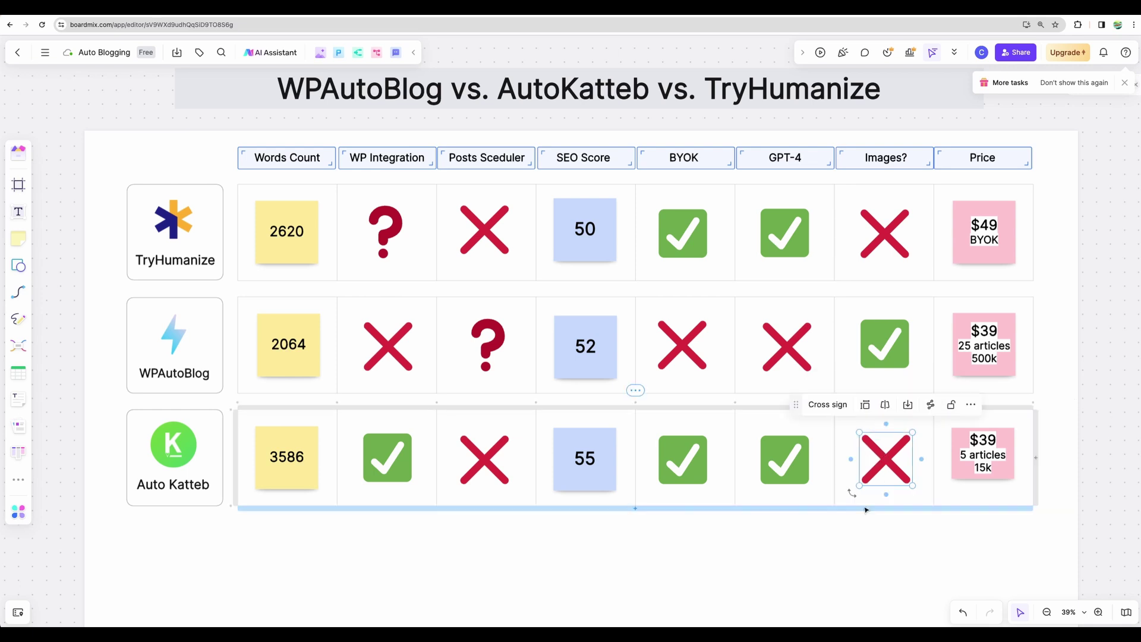
click(908, 531)
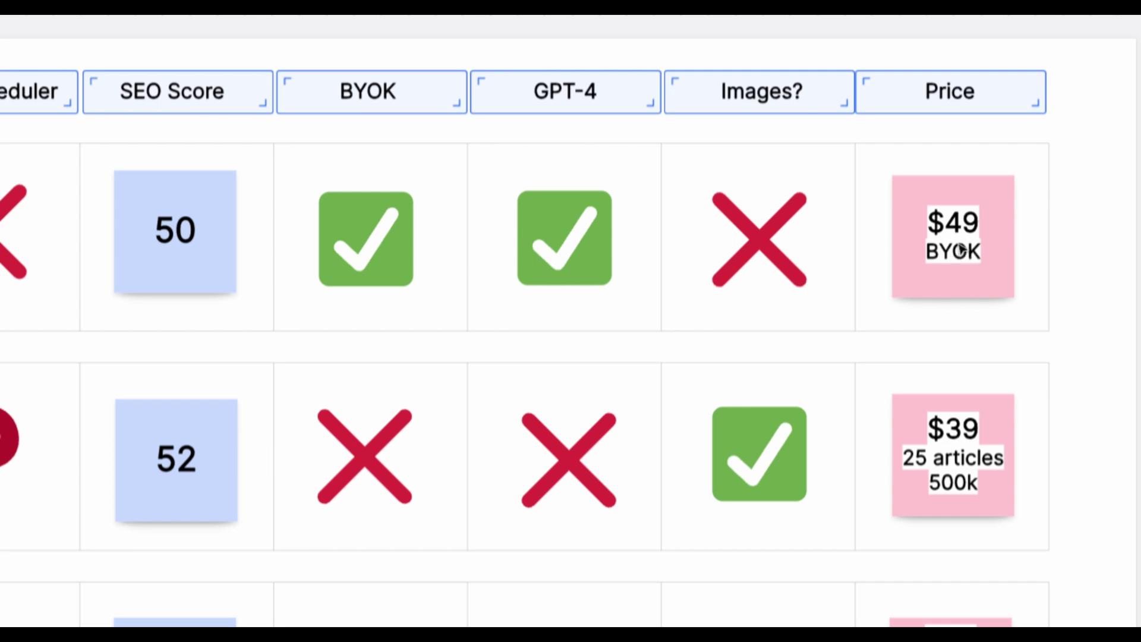
click(954, 241)
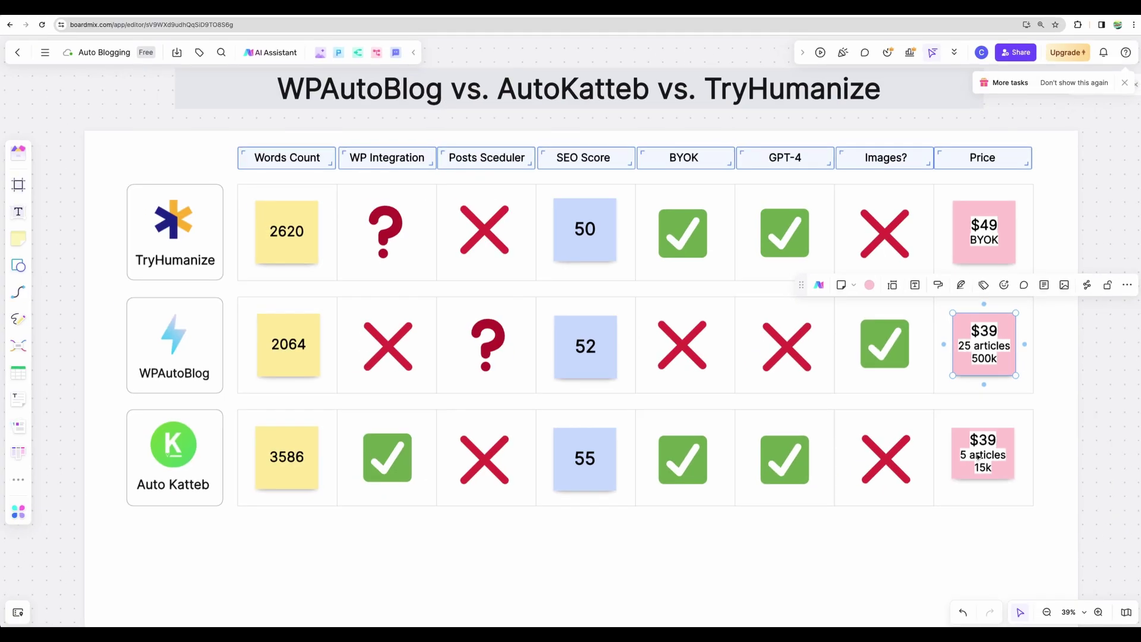
click(980, 457)
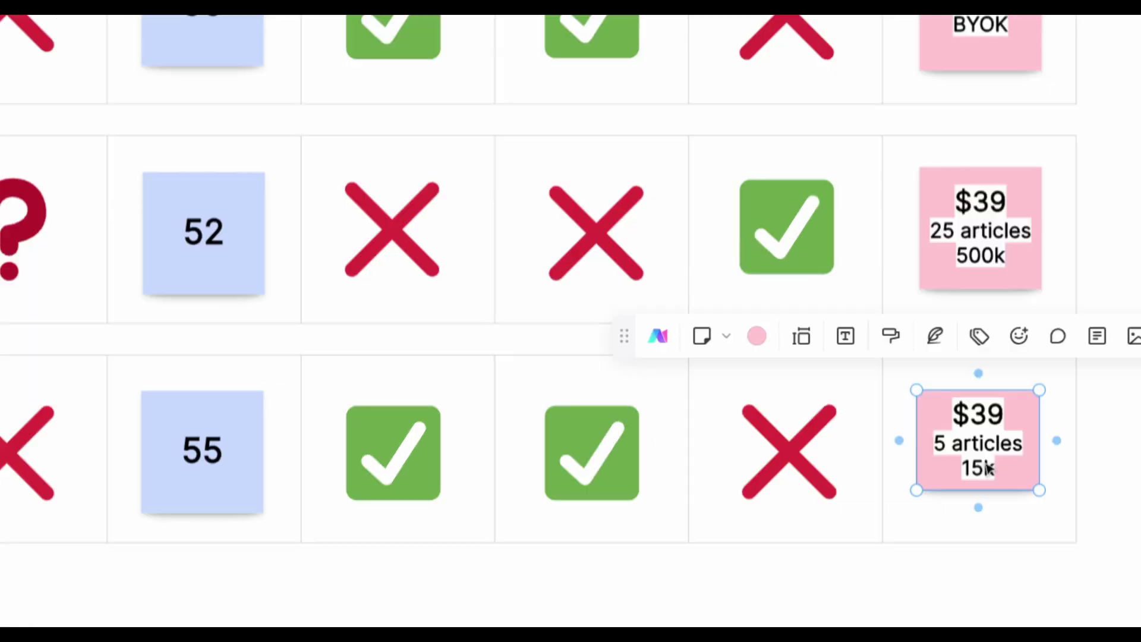
click(243, 141)
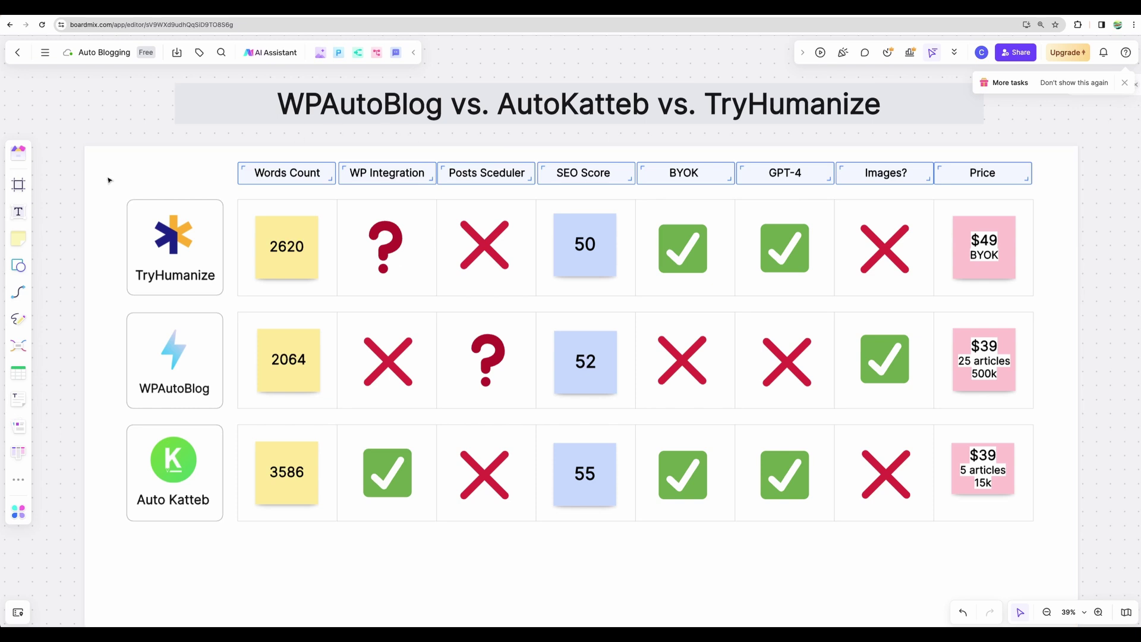
scroll(102, 190, down, 1)
drag(98, 165, 235, 517)
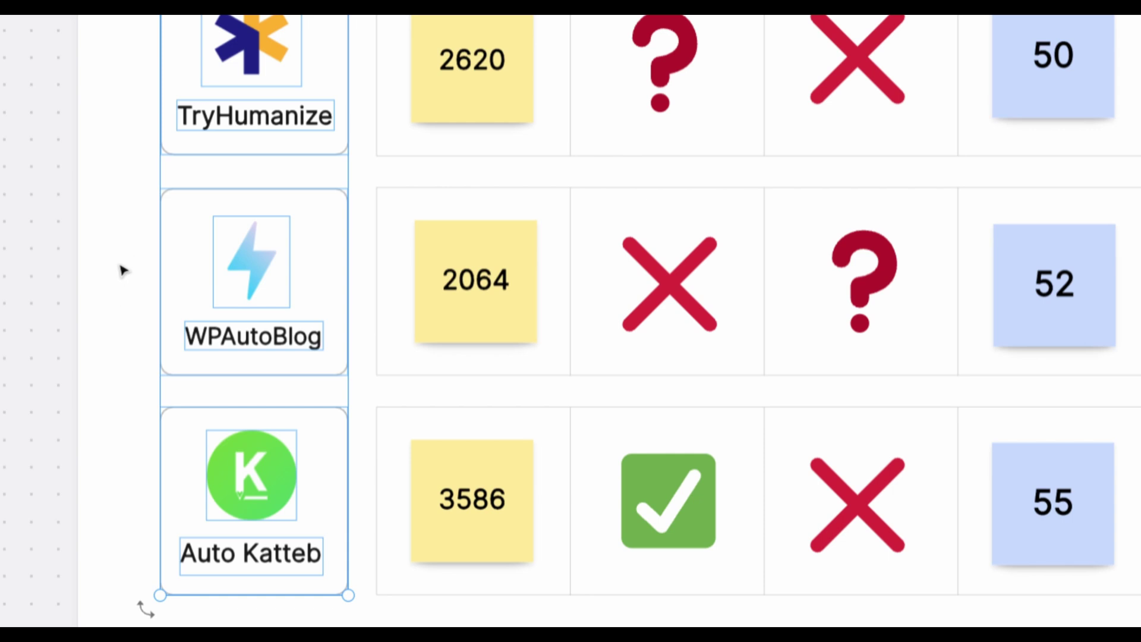
click(102, 197)
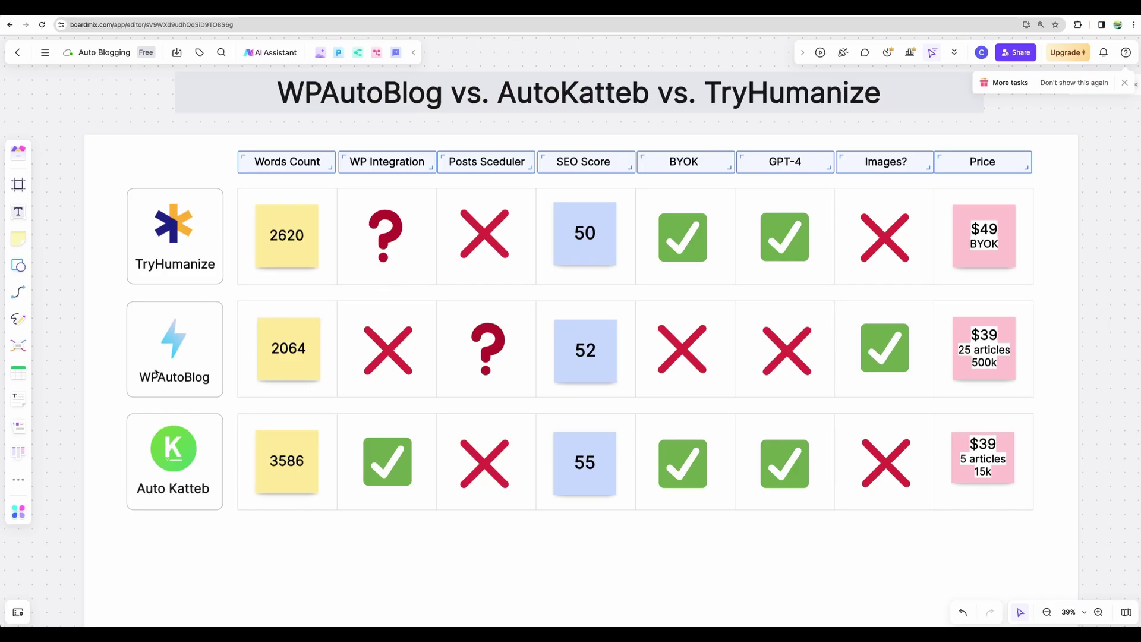
drag(98, 302, 238, 397)
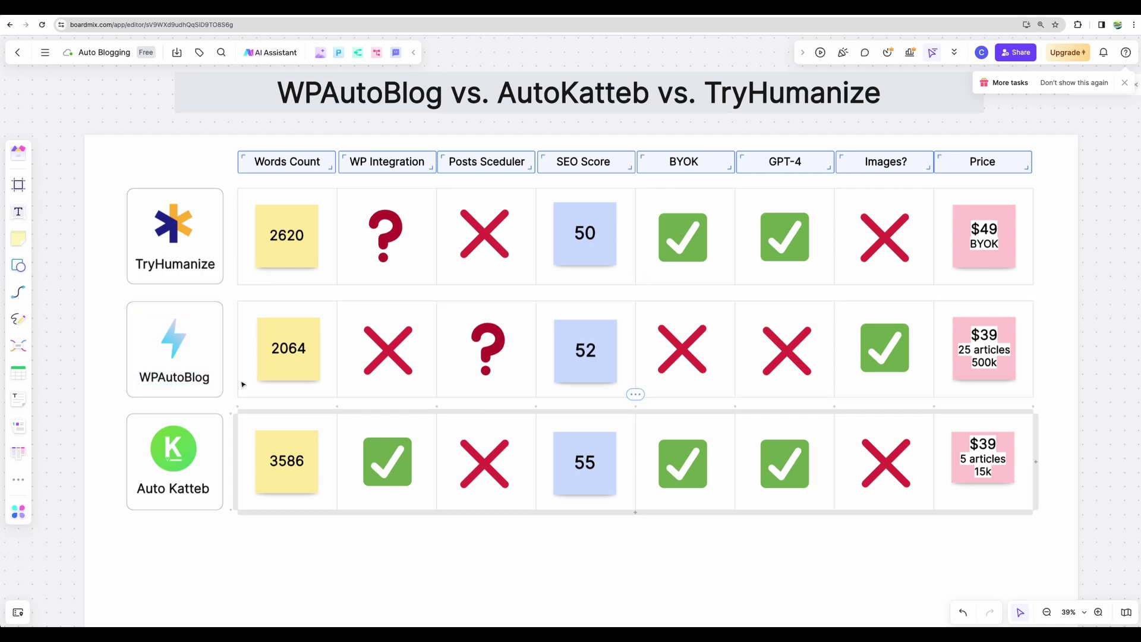
click(285, 356)
click(591, 355)
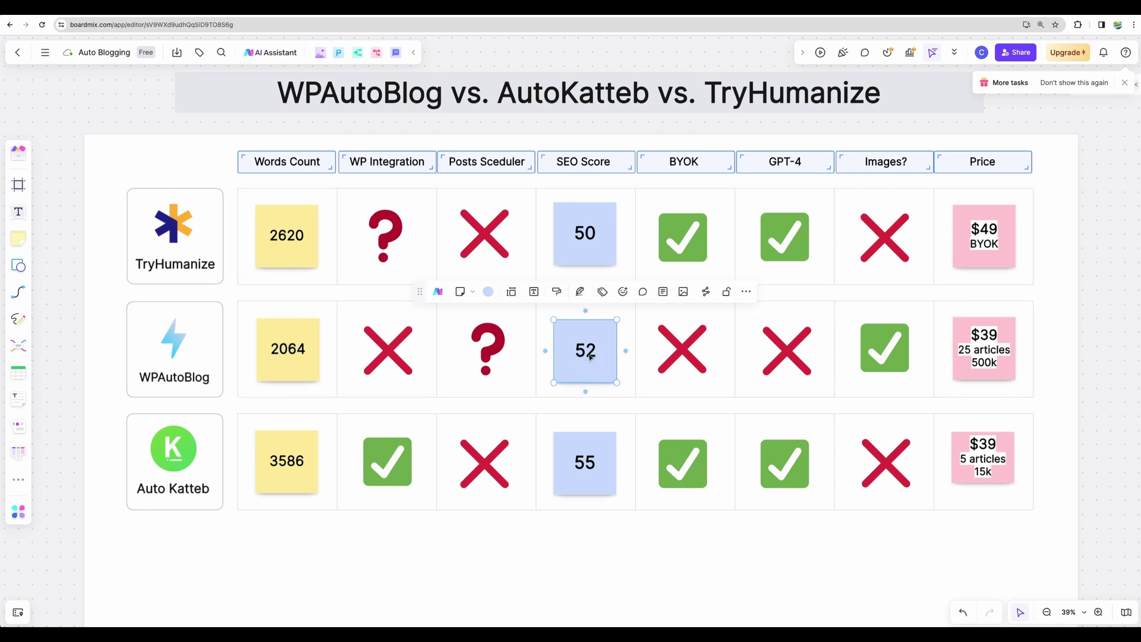
click(992, 357)
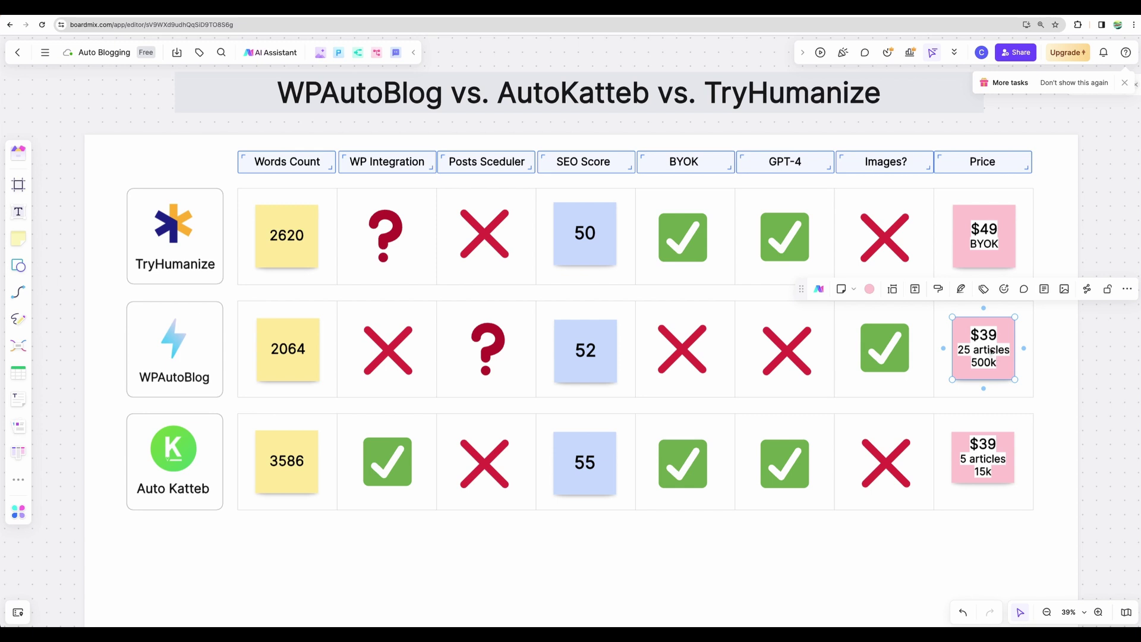
scroll(992, 352, down, 2)
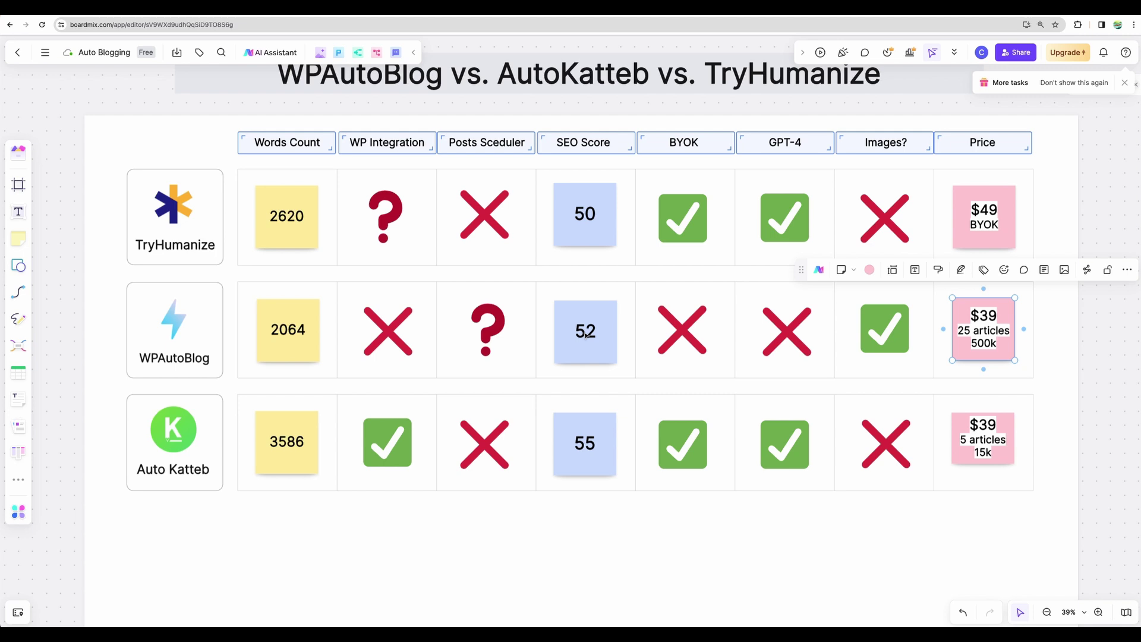
click(202, 319)
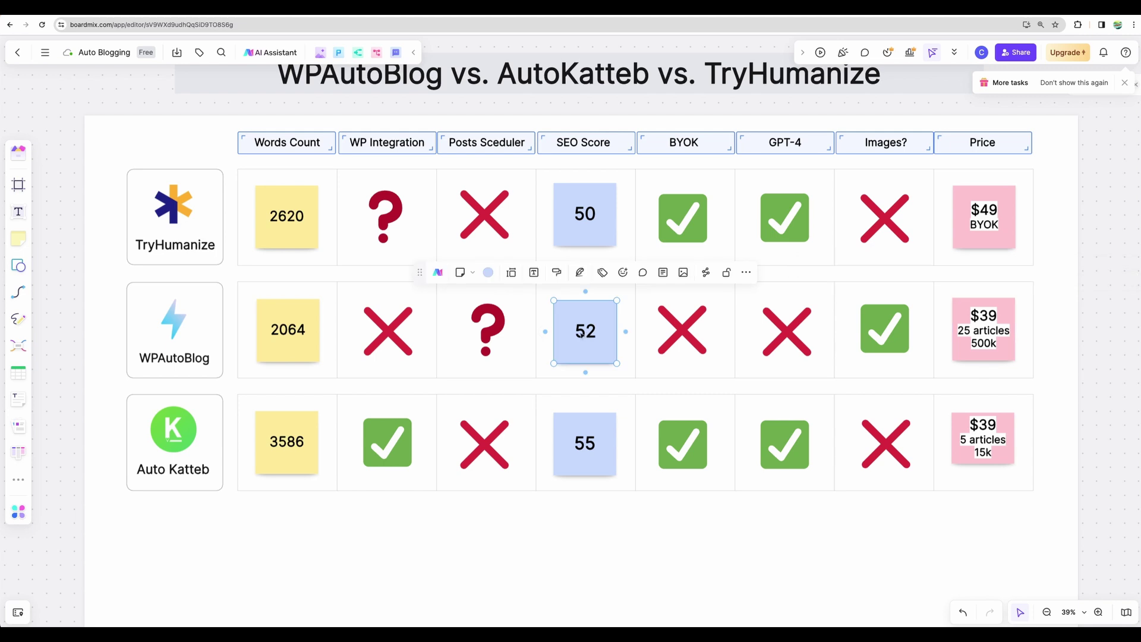
click(584, 214)
click(601, 333)
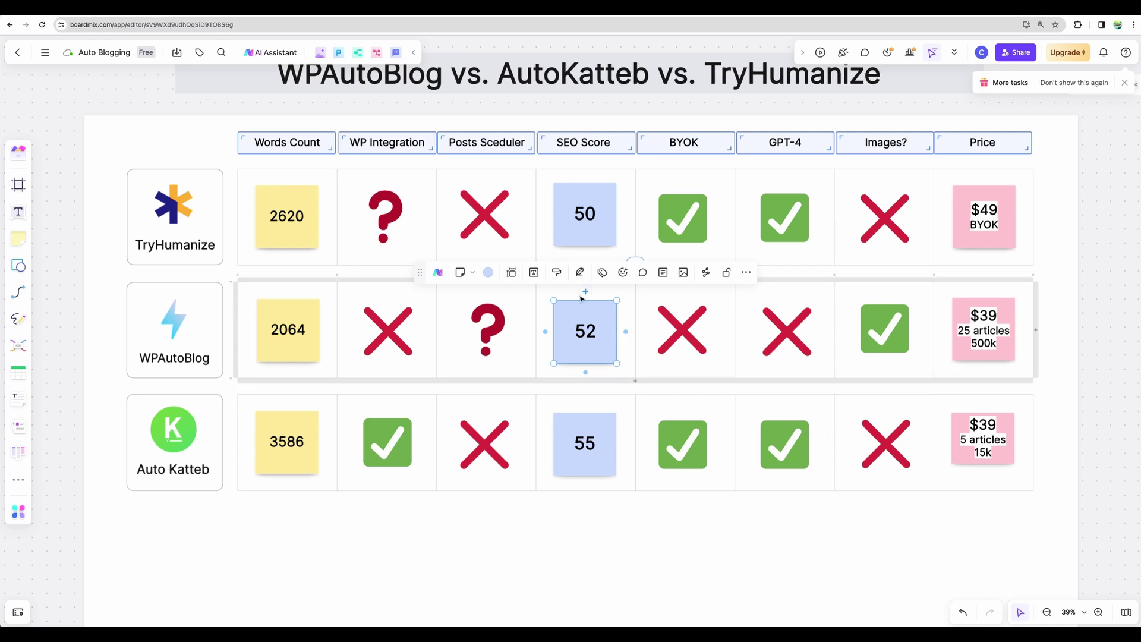
click(595, 229)
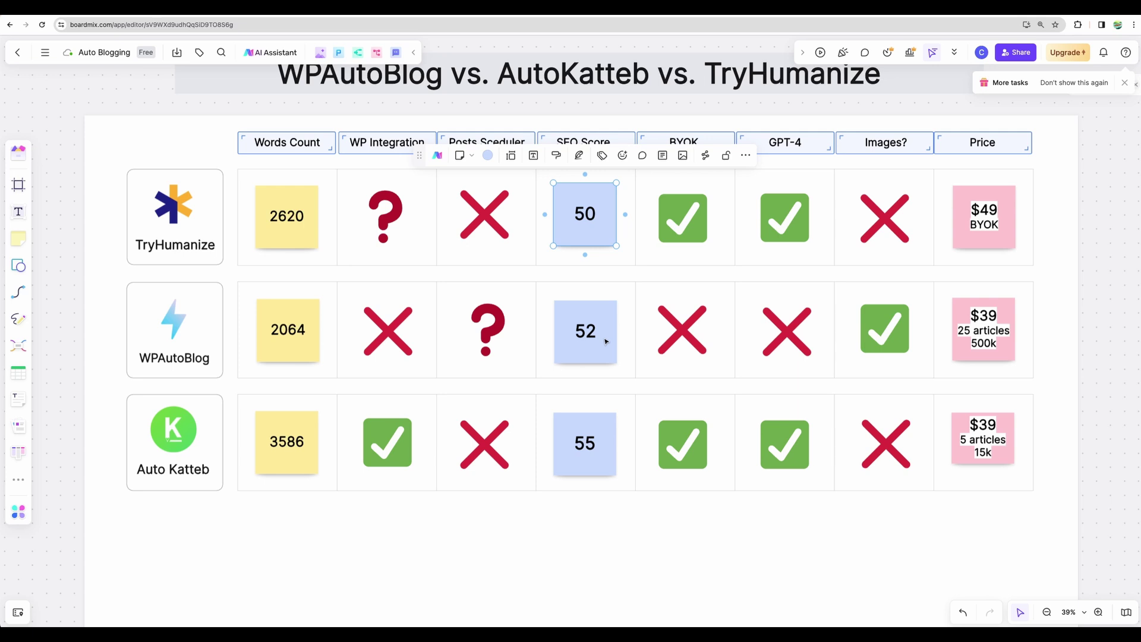
click(383, 336)
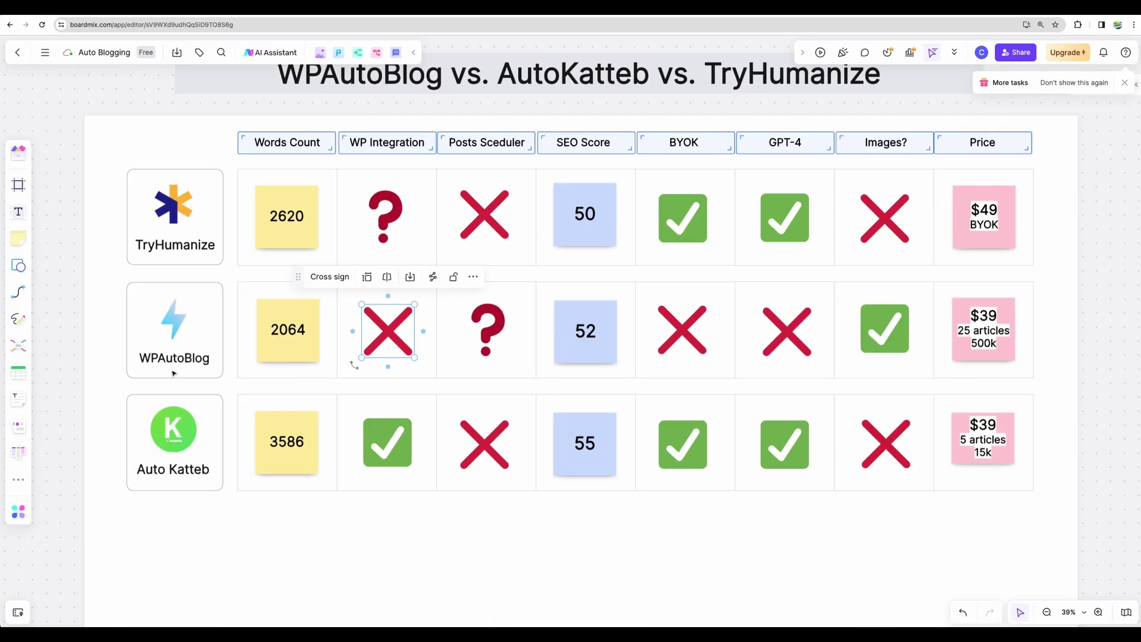
click(155, 360)
click(382, 343)
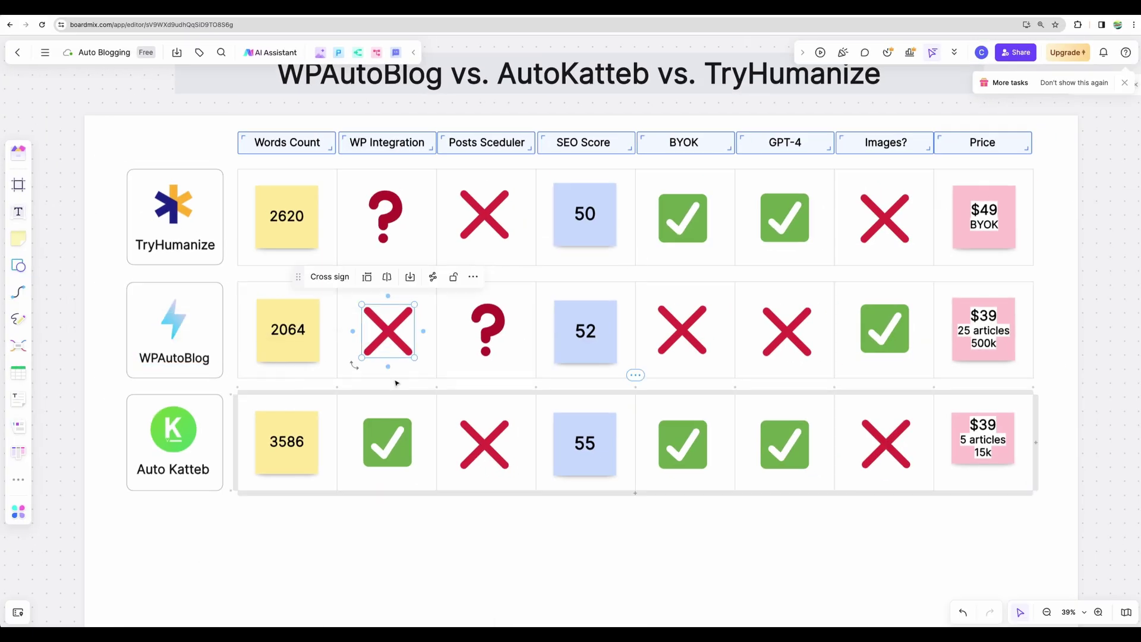
click(101, 305)
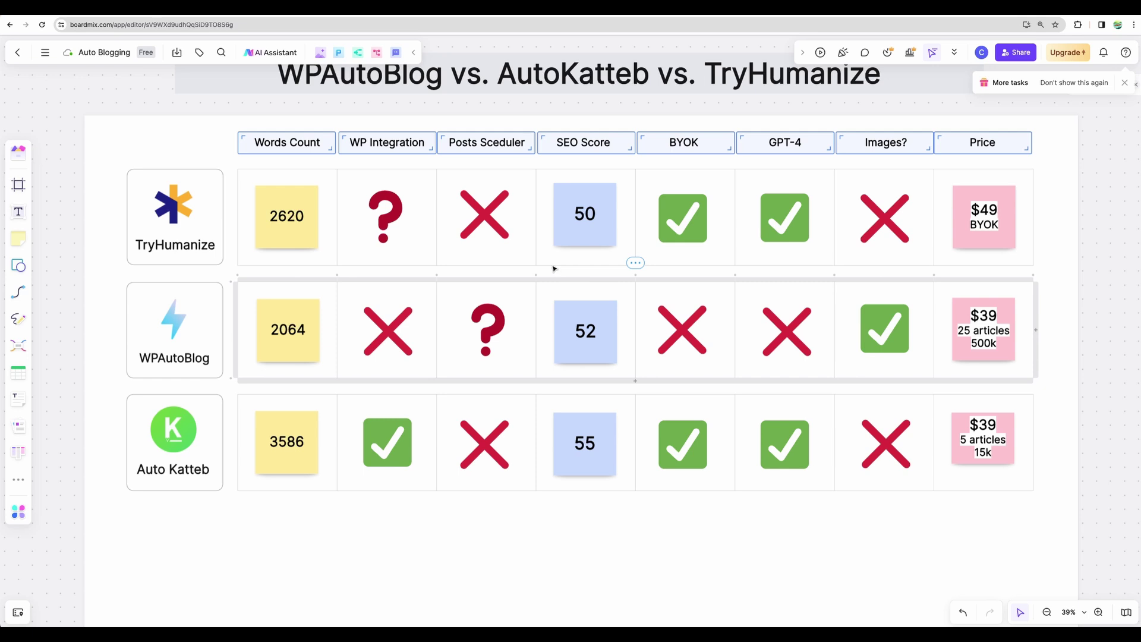
scroll(555, 269, up, 2)
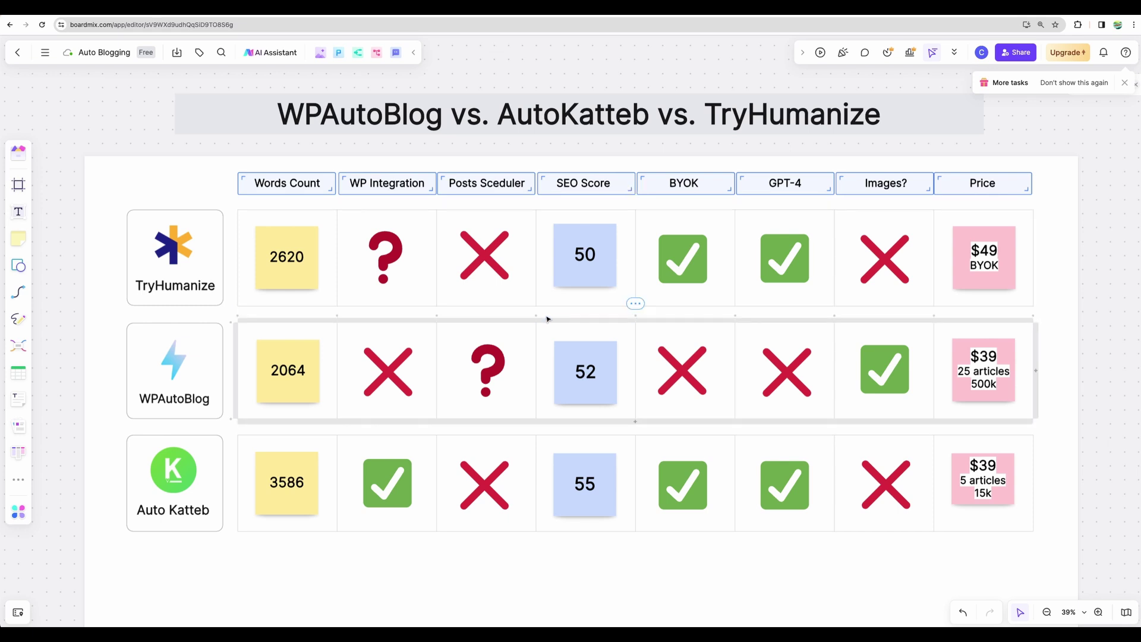
scroll(553, 312, down, 1)
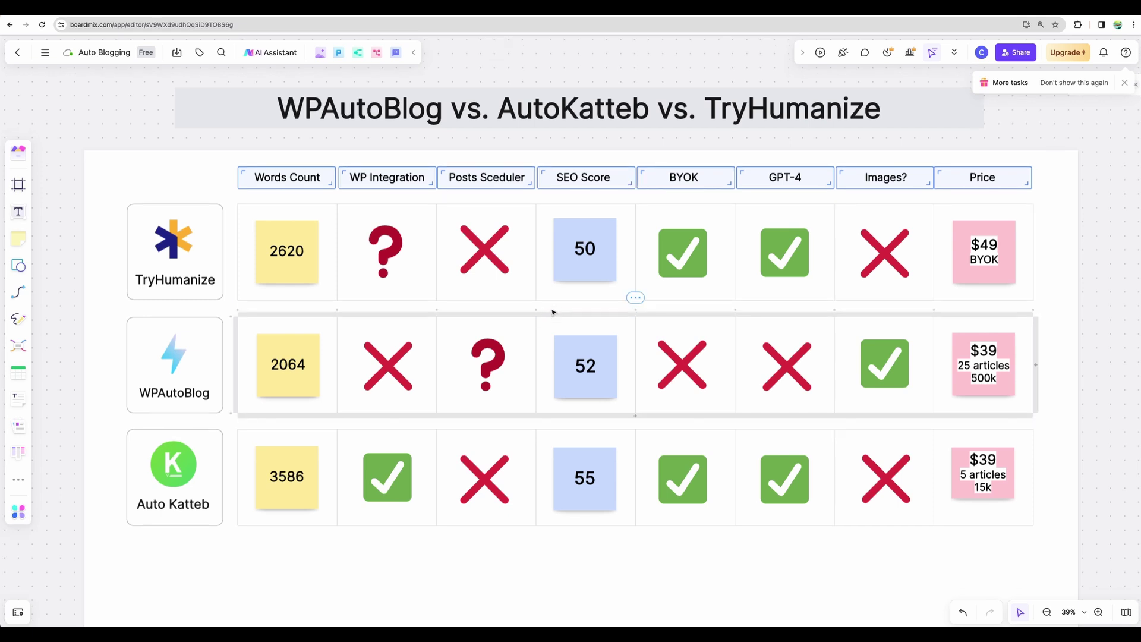